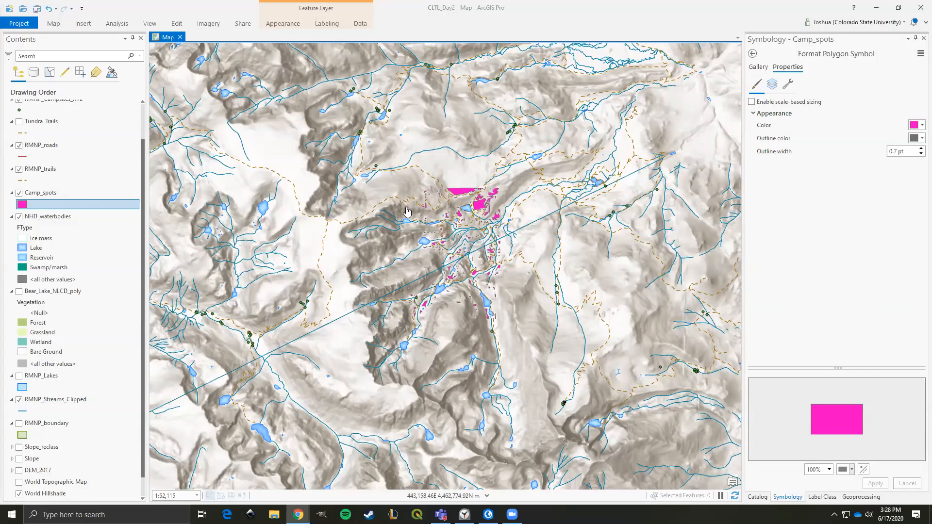
Create a new ANSI portrait Letter layout, 8.5 x 11 inches, in the project.
drag(391, 173, 364, 186)
drag(371, 240, 385, 220)
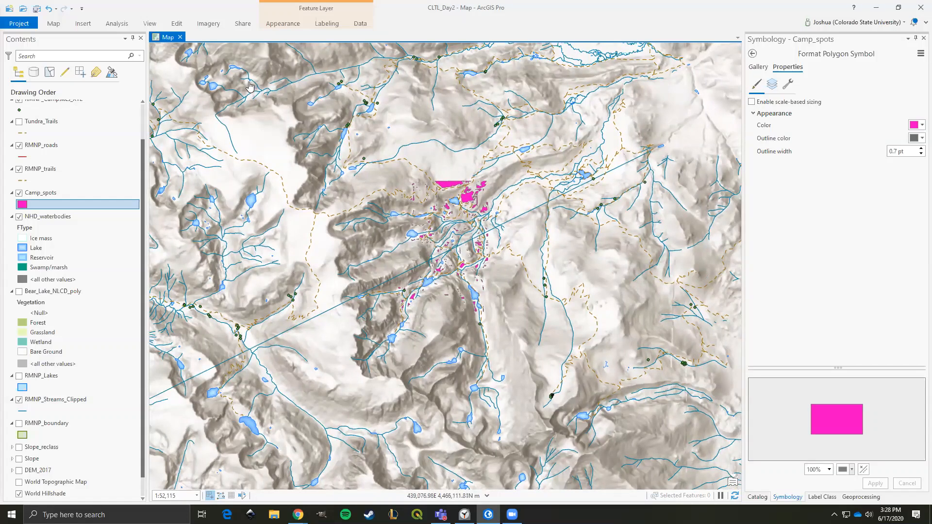
click(83, 23)
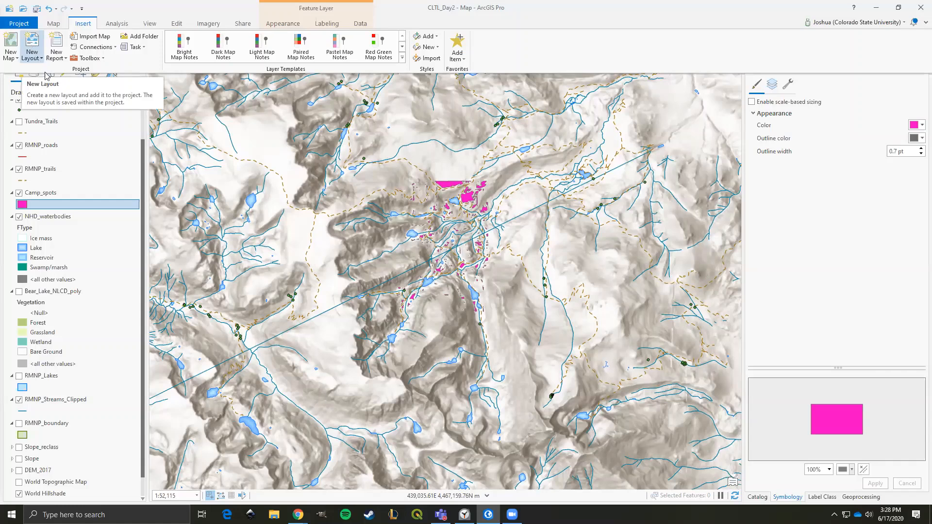
click(37, 57)
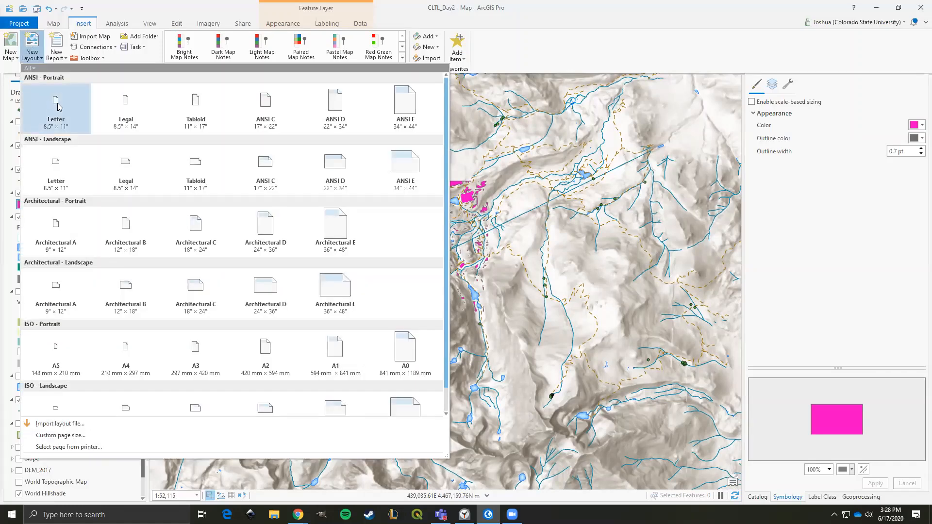
click(62, 107)
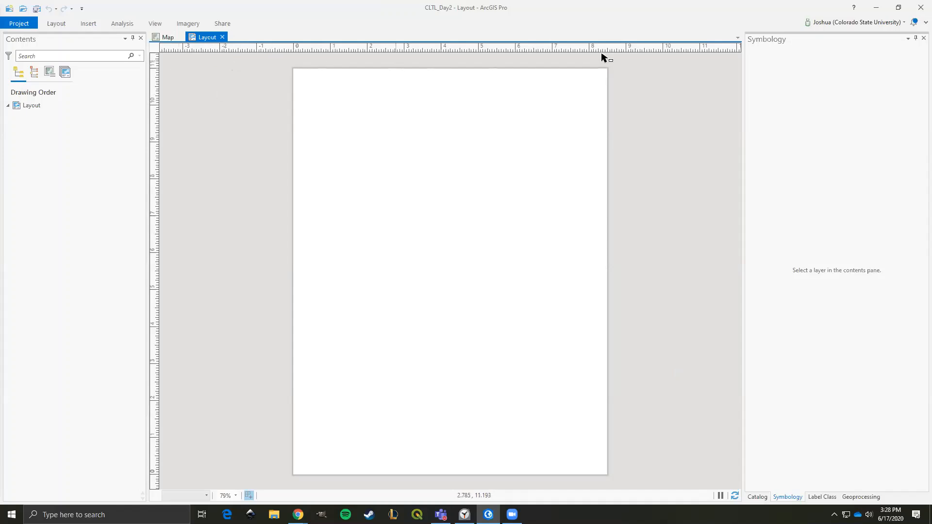
Insert a map frame with the map's 1:52,115 extent, filling the layout page except for a strip along its lower edge.
click(166, 36)
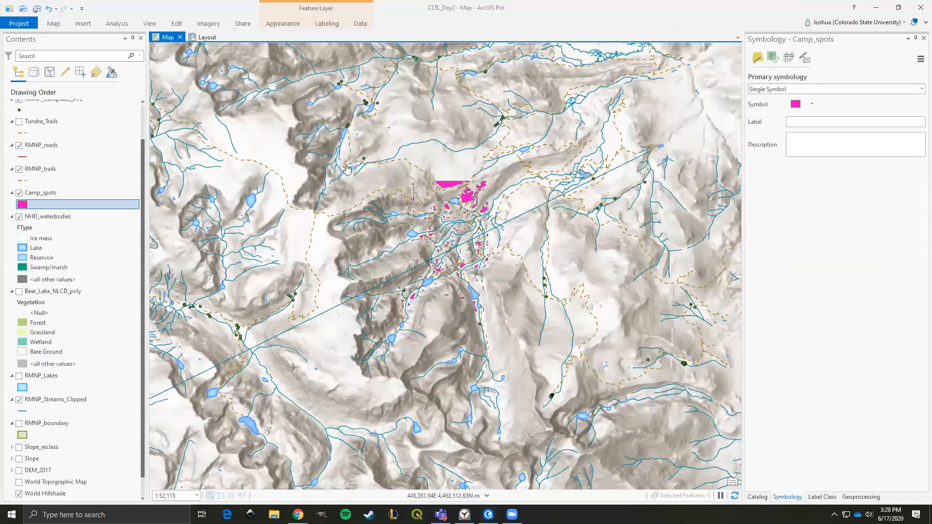
click(204, 39)
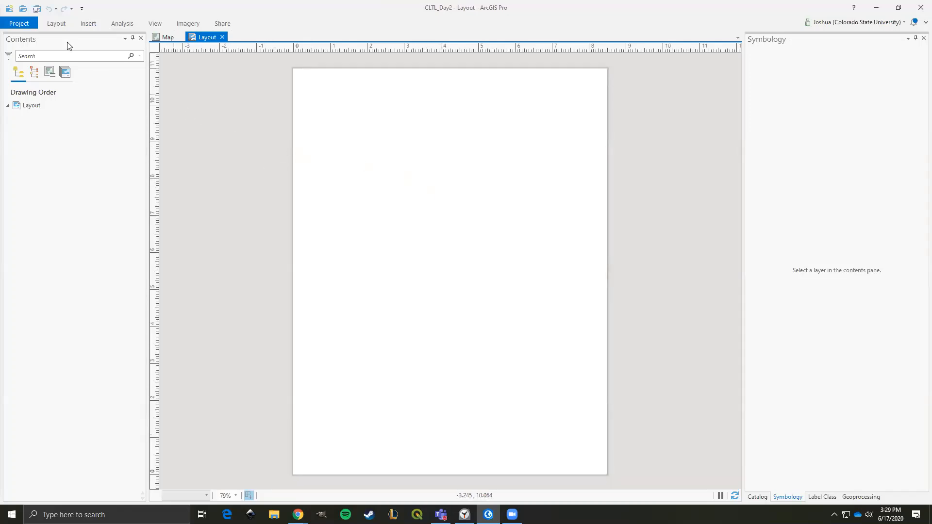
click(89, 23)
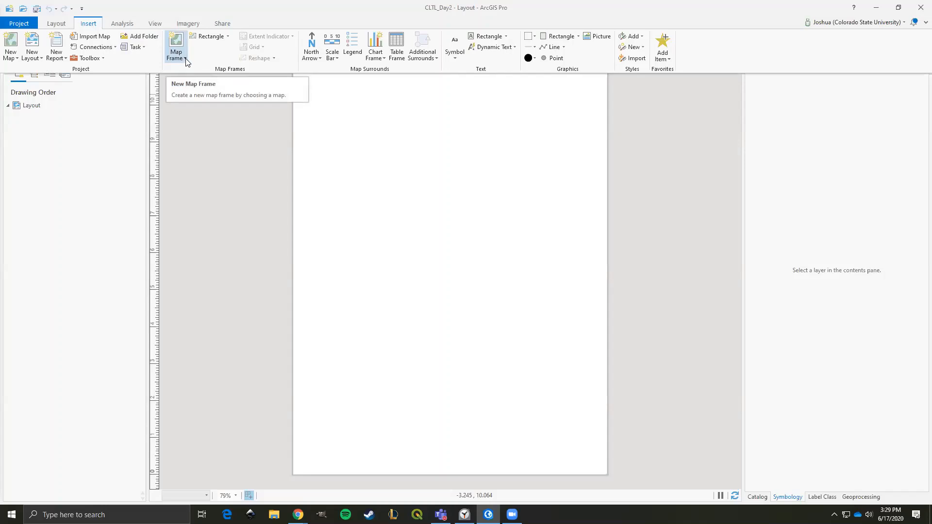
click(184, 59)
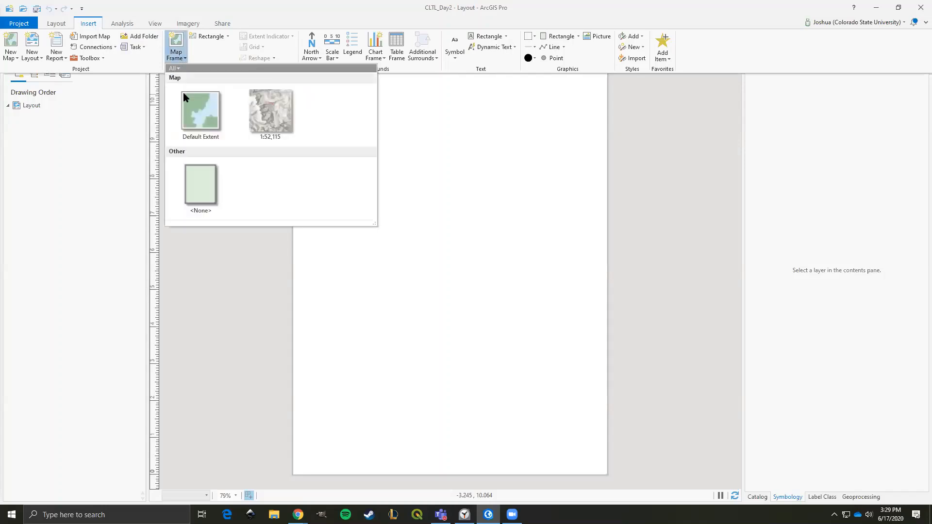
click(270, 114)
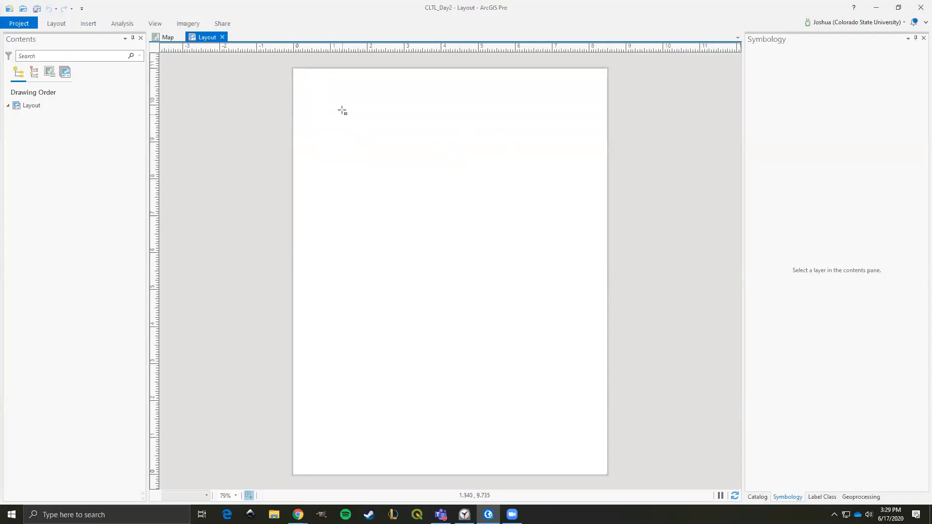
mouse_move(297, 74)
mouse_down()
mouse_move(452, 224)
mouse_move(568, 397)
mouse_move(602, 427)
mouse_up()
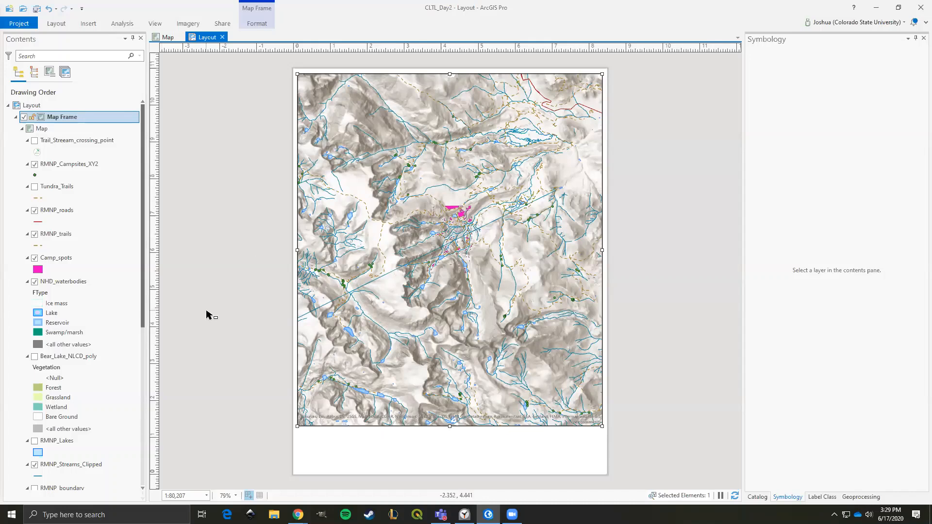
Turn on the Bear_Lake_NLCD_poly layer, keep RMNP_Streams_Clipped shown, and briefly display RMNP_Lakes before hiding it again.
click(34, 358)
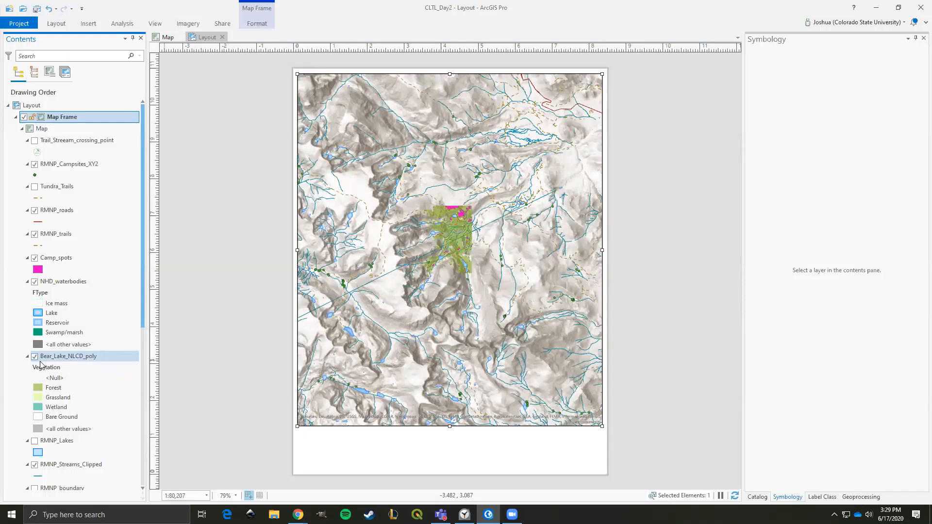
click(35, 441)
click(35, 465)
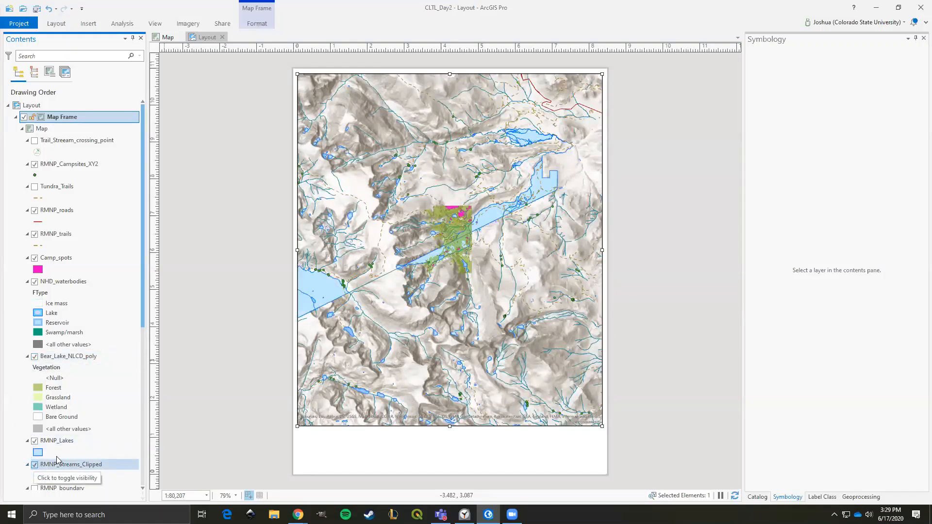
click(35, 442)
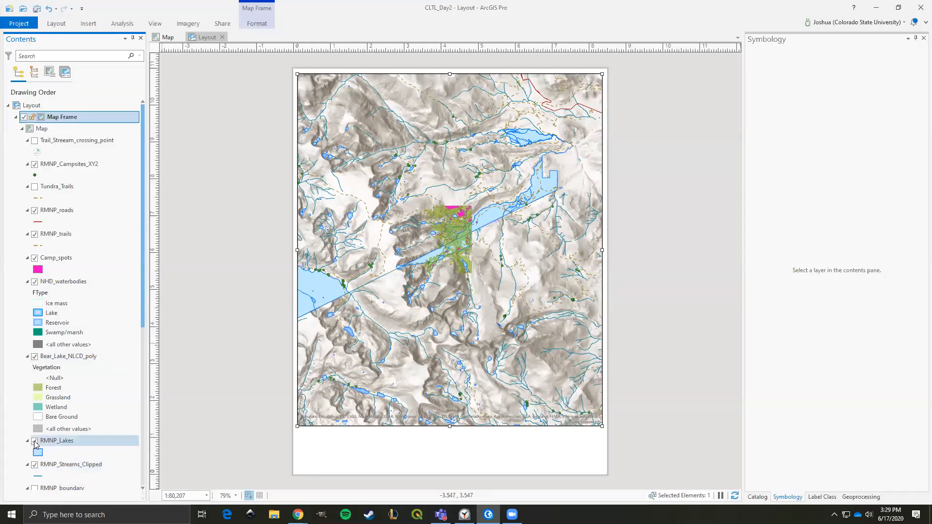
click(34, 443)
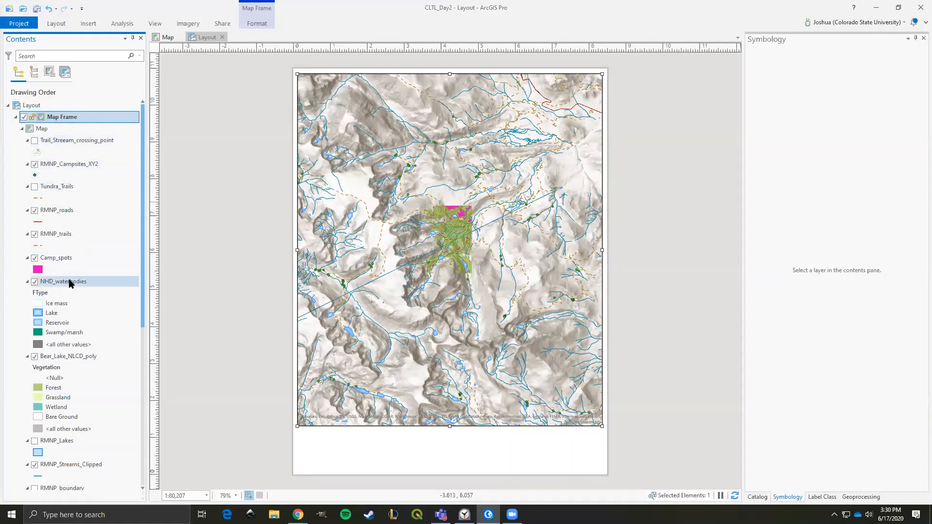
Zoom the map frame to the extent of the Bear_Lake_NLCD_poly layer.
click(61, 356)
right_click(61, 357)
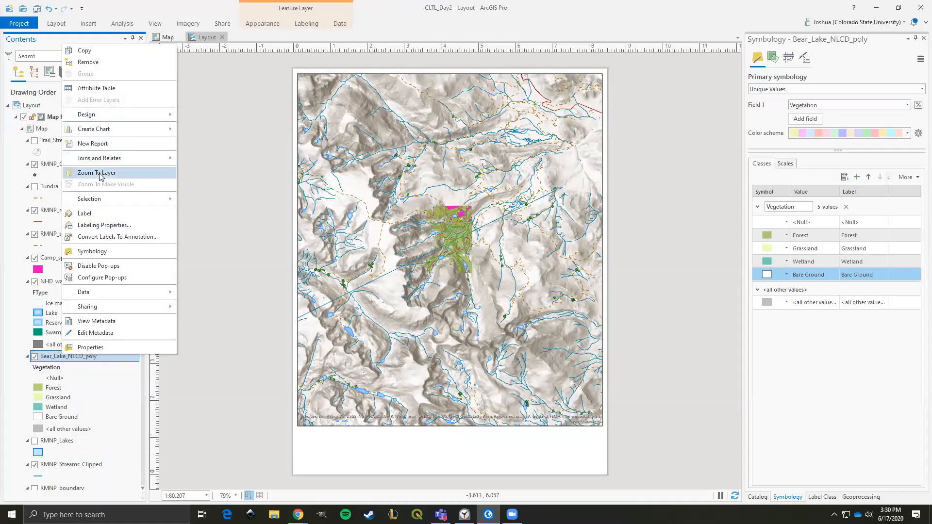
click(97, 173)
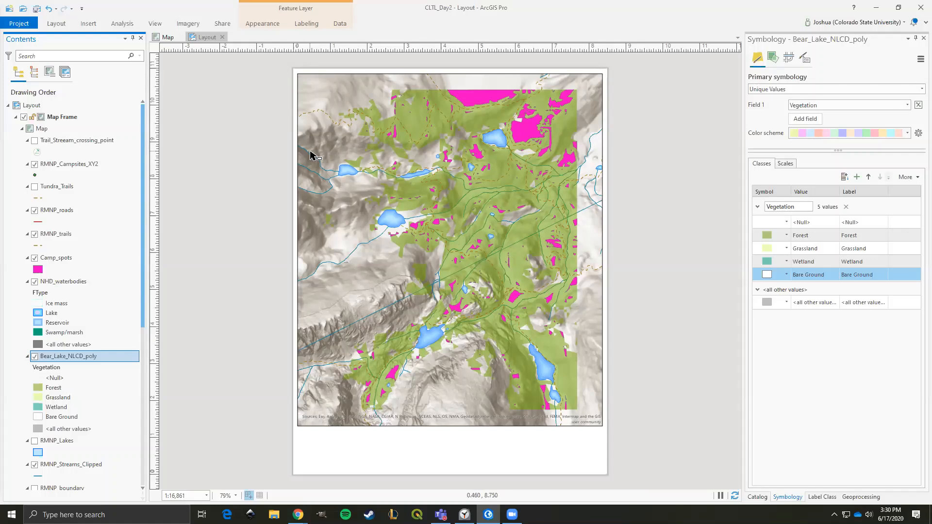
Set the outline color of the Camp_spots polygon symbol to the same pink as its fill.
click(38, 271)
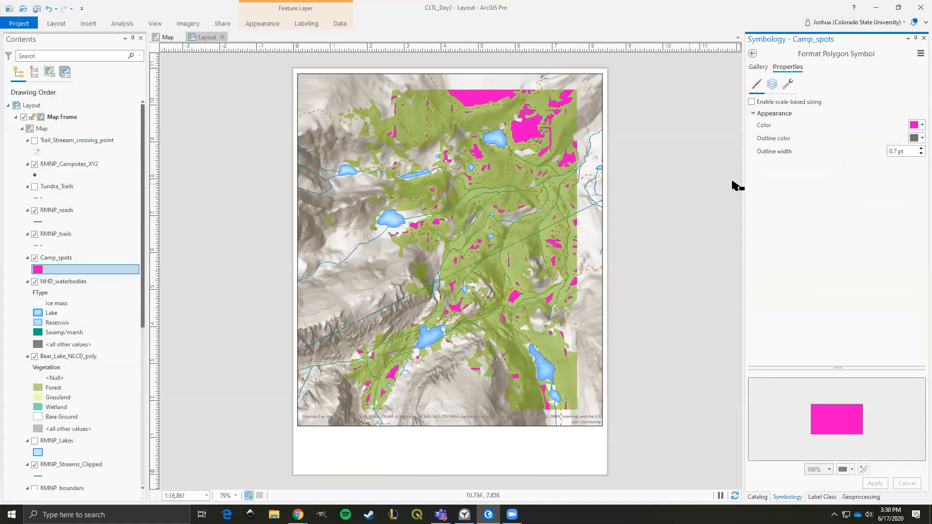
click(917, 126)
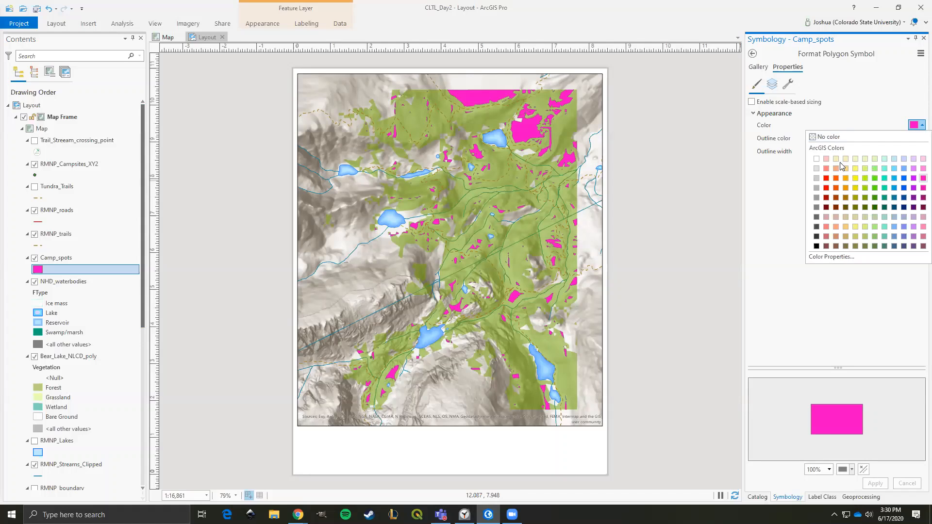
click(779, 184)
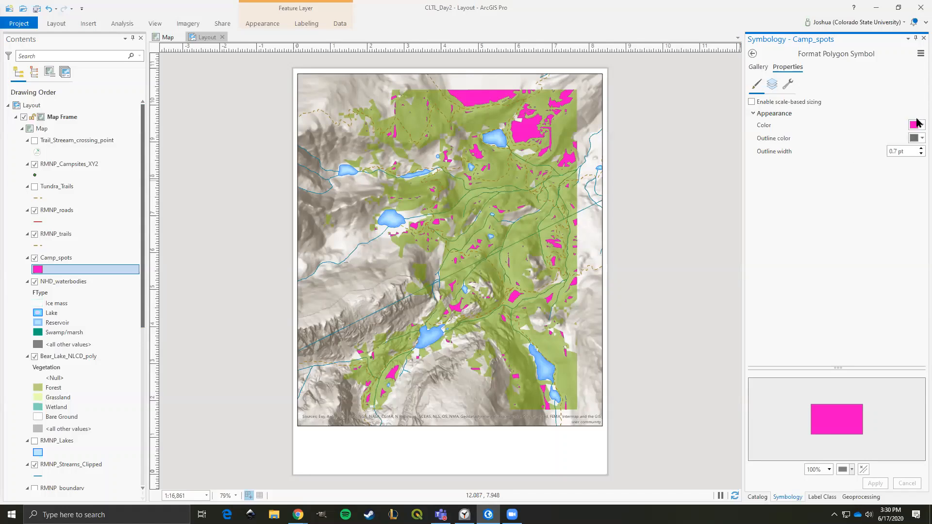
click(918, 125)
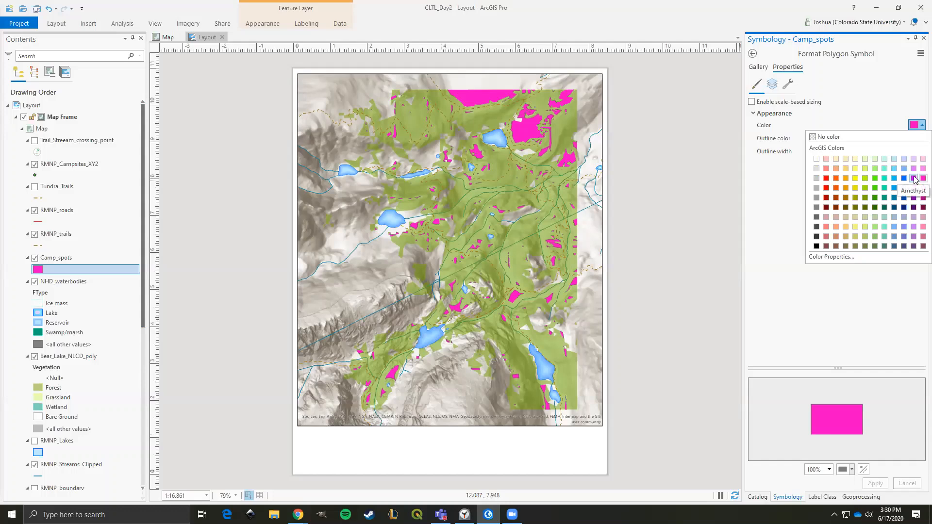
click(789, 200)
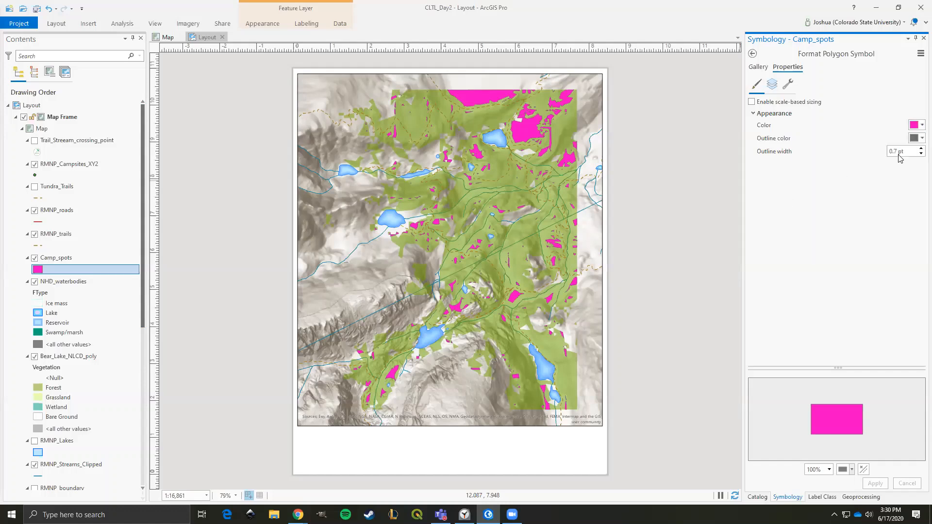
click(917, 140)
click(916, 203)
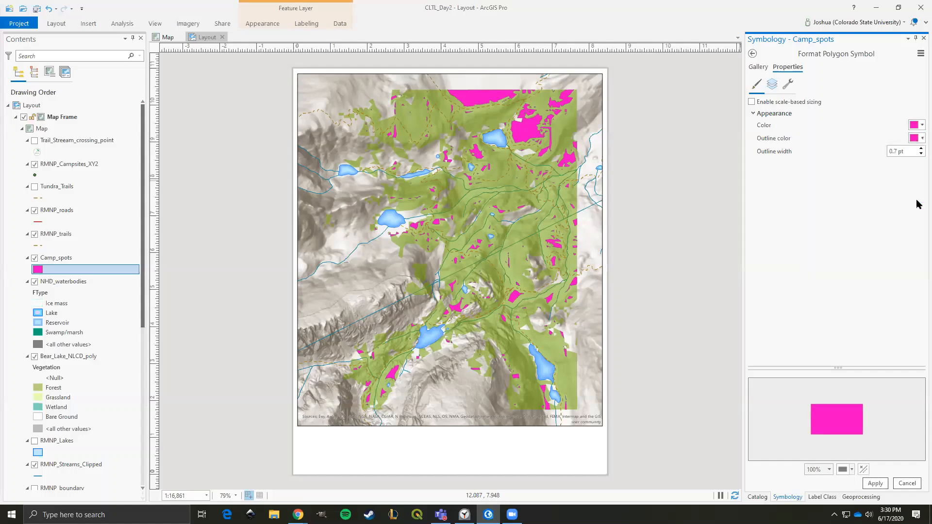
Apply the uncommitted Camp_spots symbol formatting and set the layer's transparency to 56%.
click(264, 24)
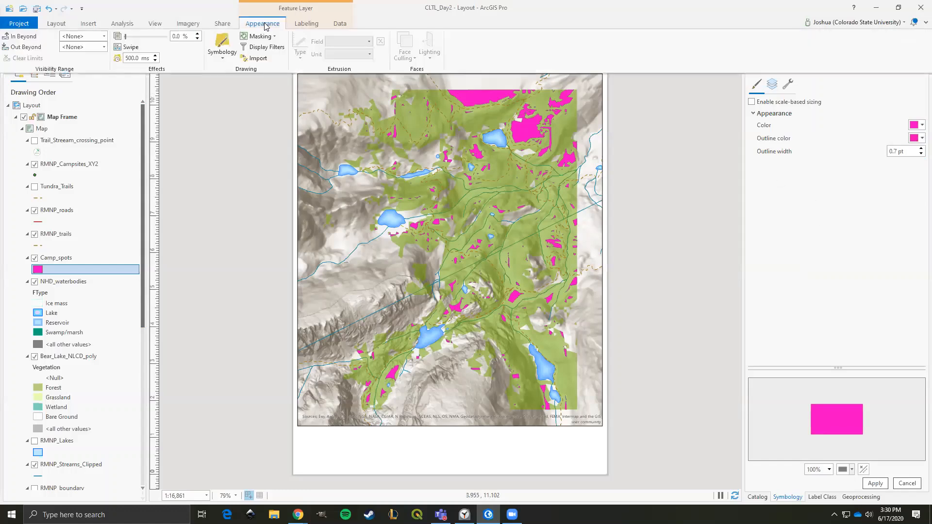
click(146, 37)
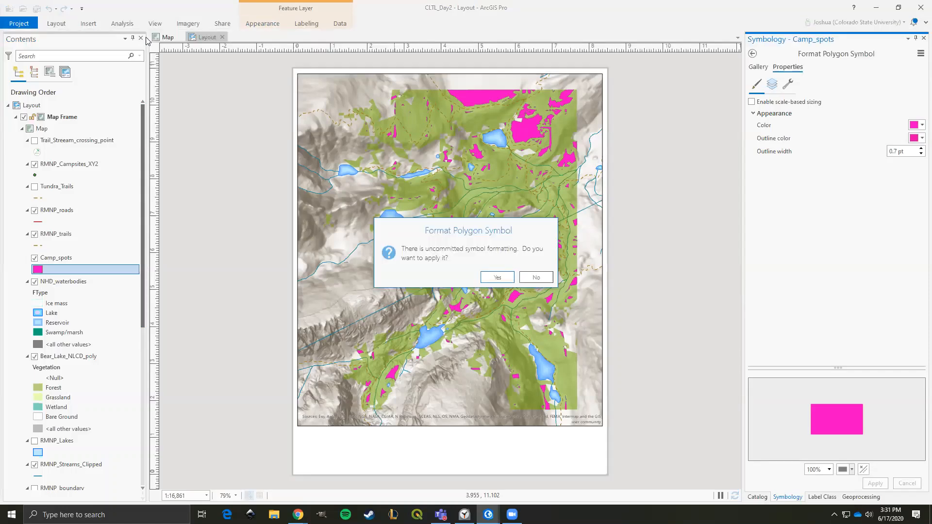
click(496, 278)
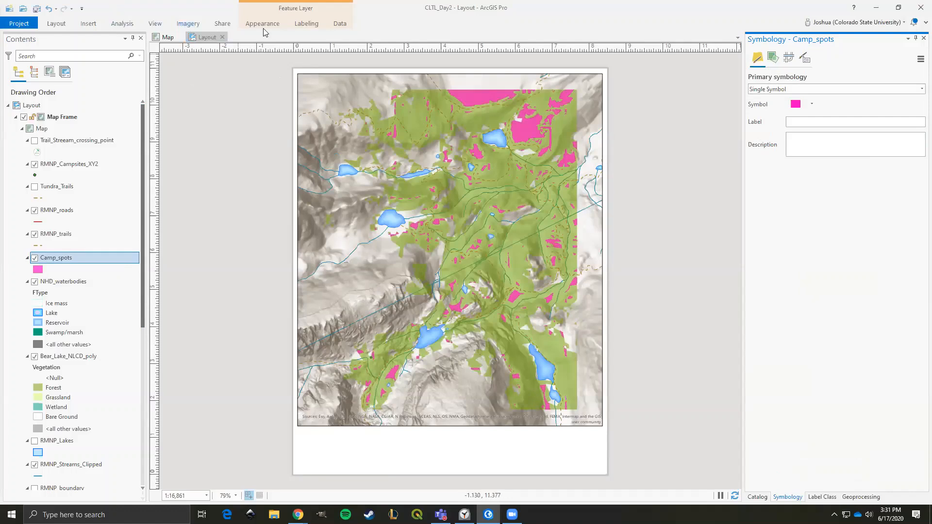
click(248, 25)
drag(139, 39, 148, 39)
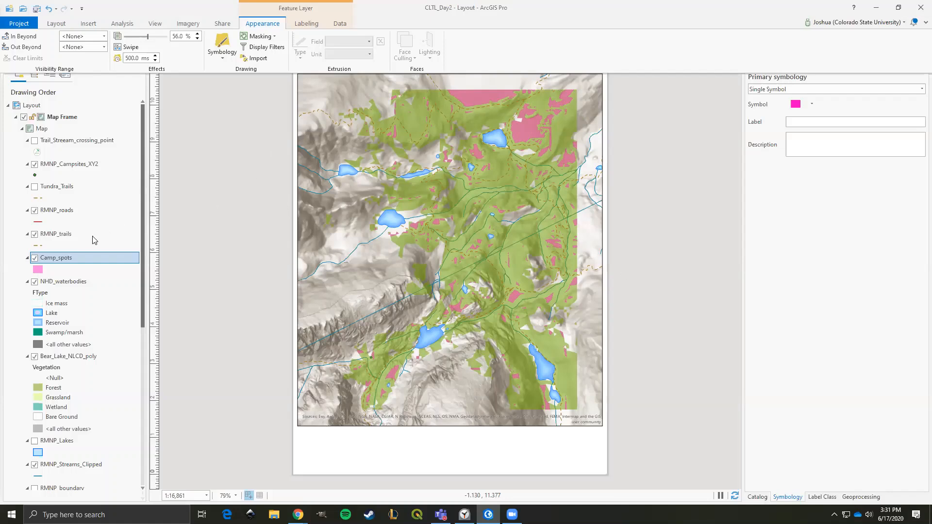
click(234, 254)
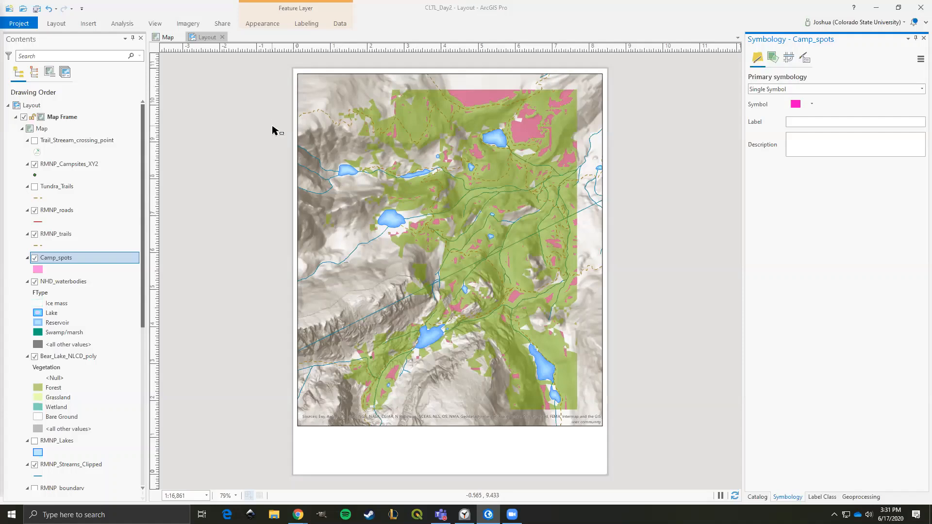
Insert the first ArcGIS north arrow style and place it centered in the blank strip below the map frame.
click(86, 25)
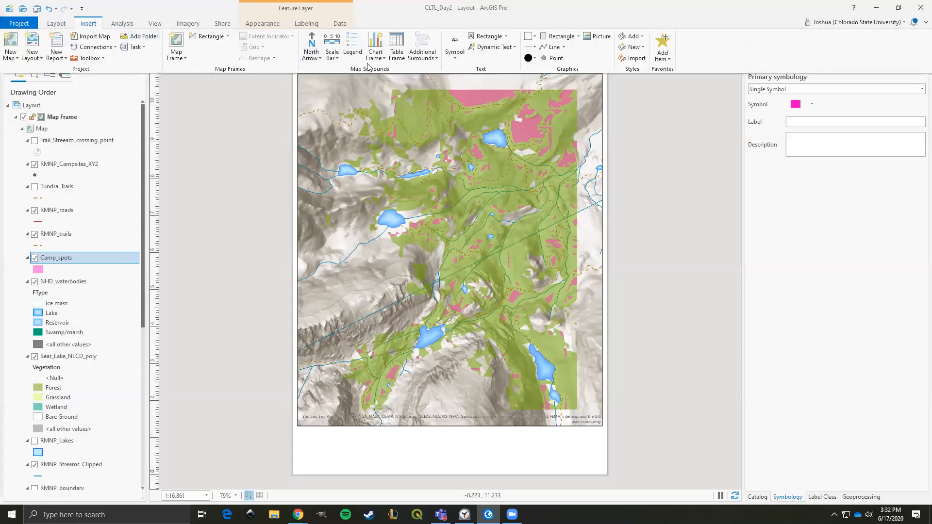
click(313, 49)
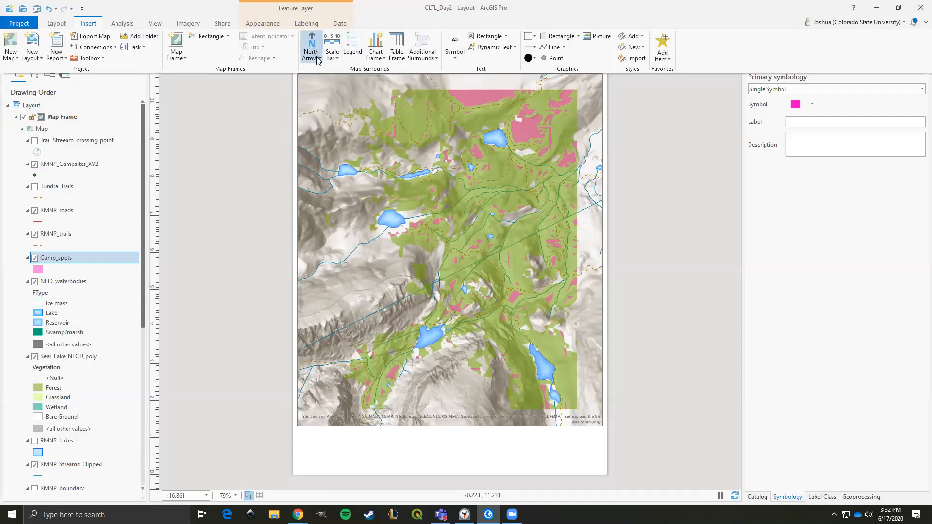
click(319, 59)
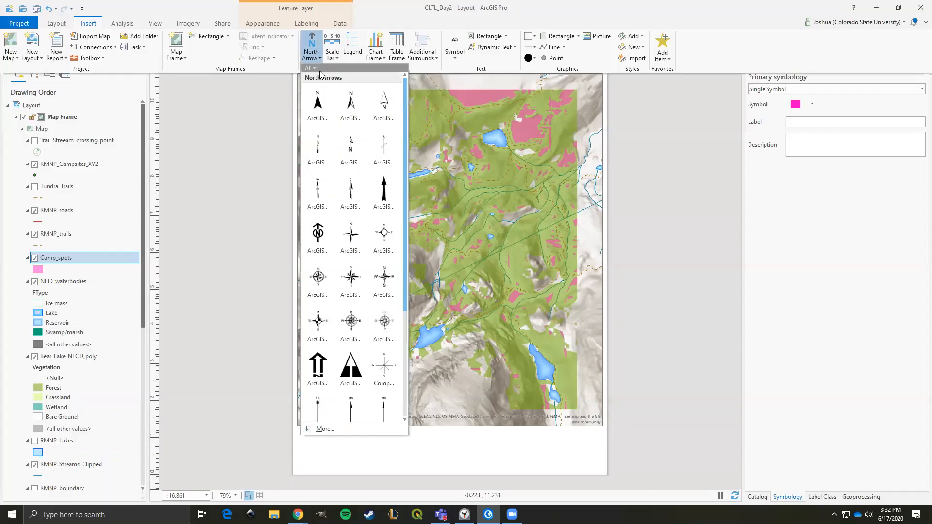
click(317, 110)
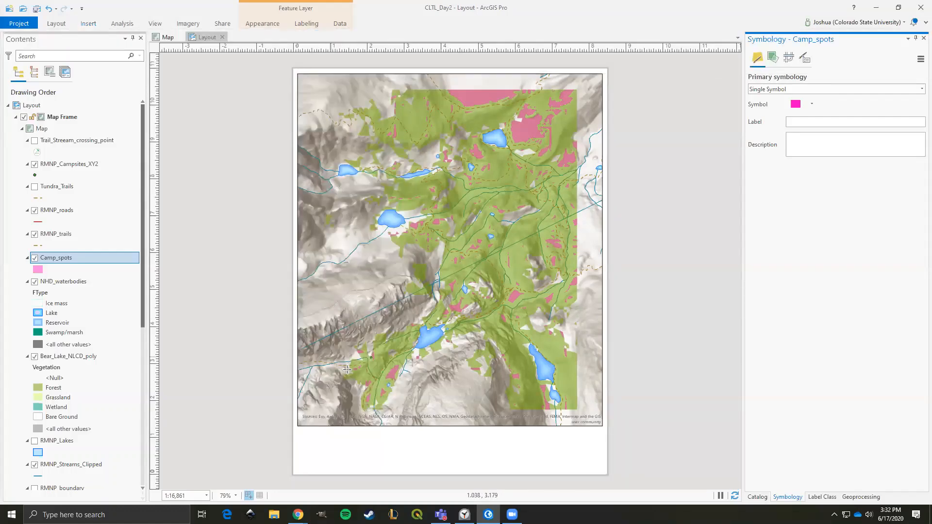
click(358, 444)
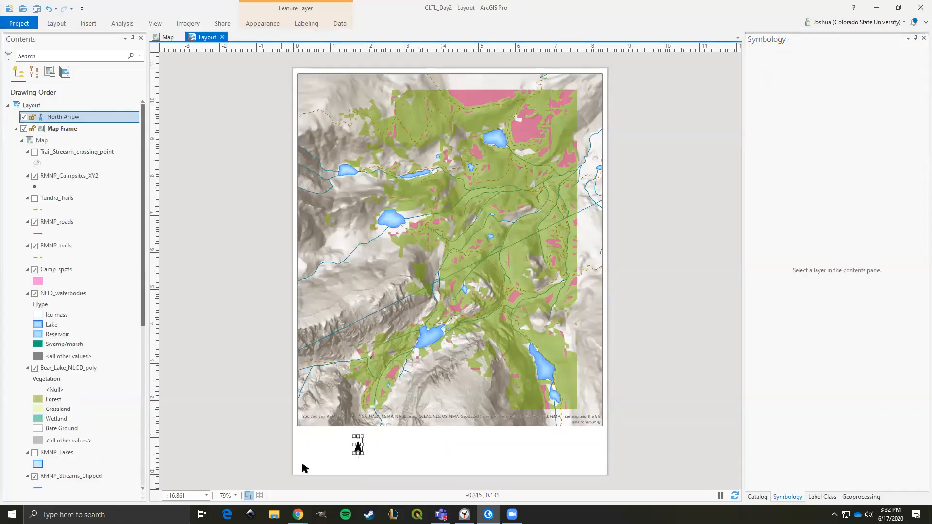
drag(358, 447, 435, 446)
click(223, 428)
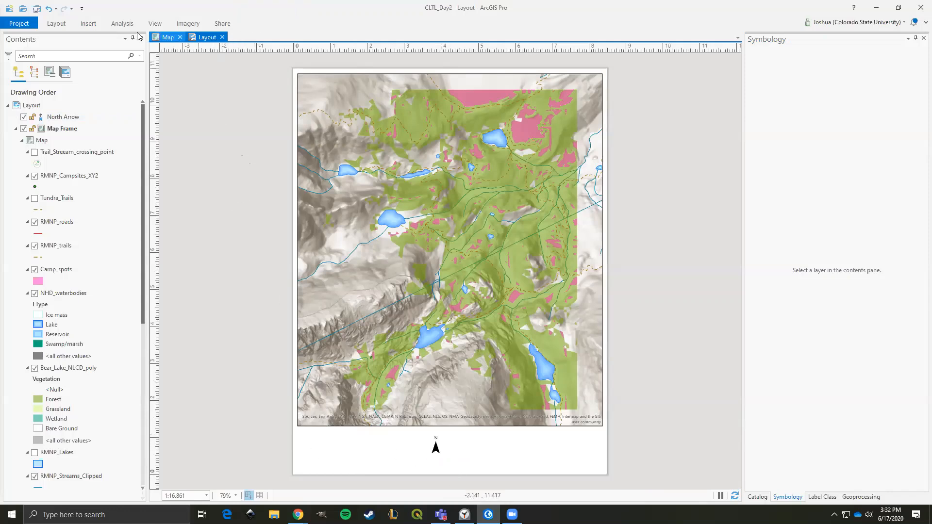
Insert an imperial Single Division Scale Bar over the lower part of the map frame and shorten it to 0.5 miles.
click(88, 23)
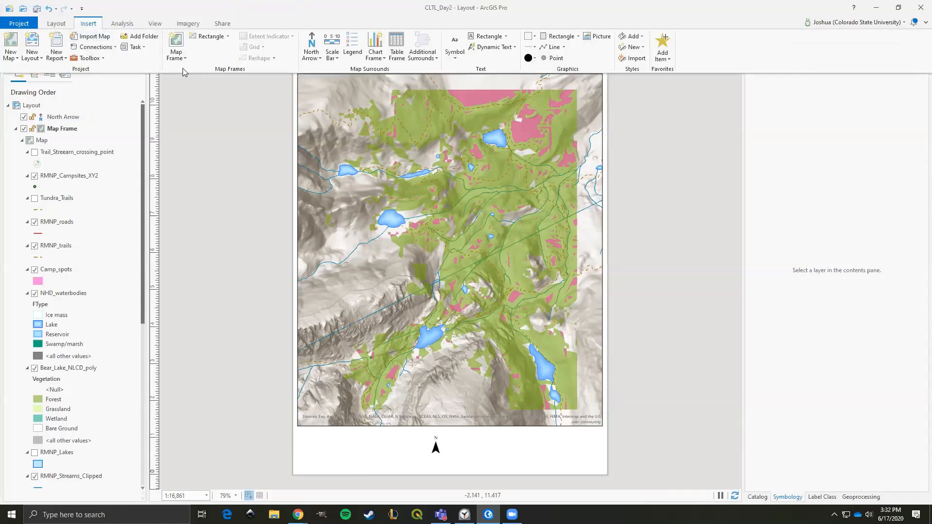
click(337, 59)
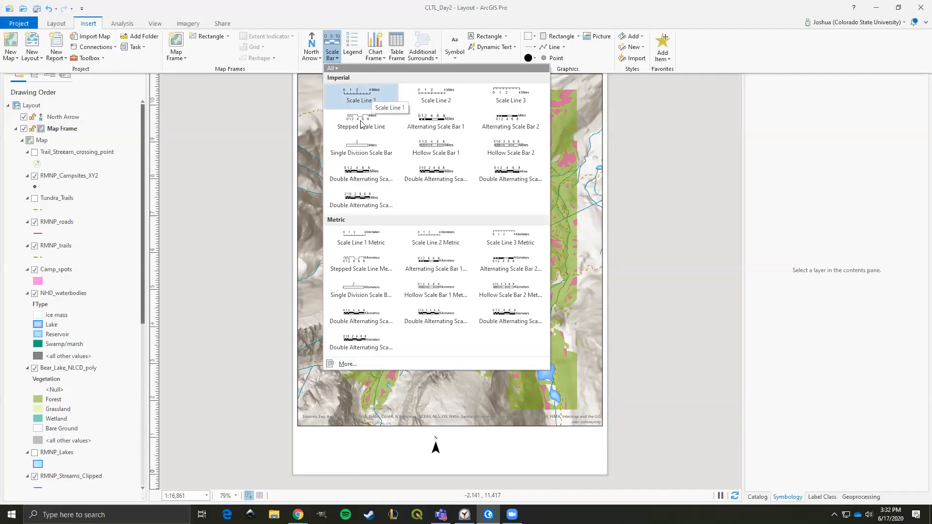
click(359, 149)
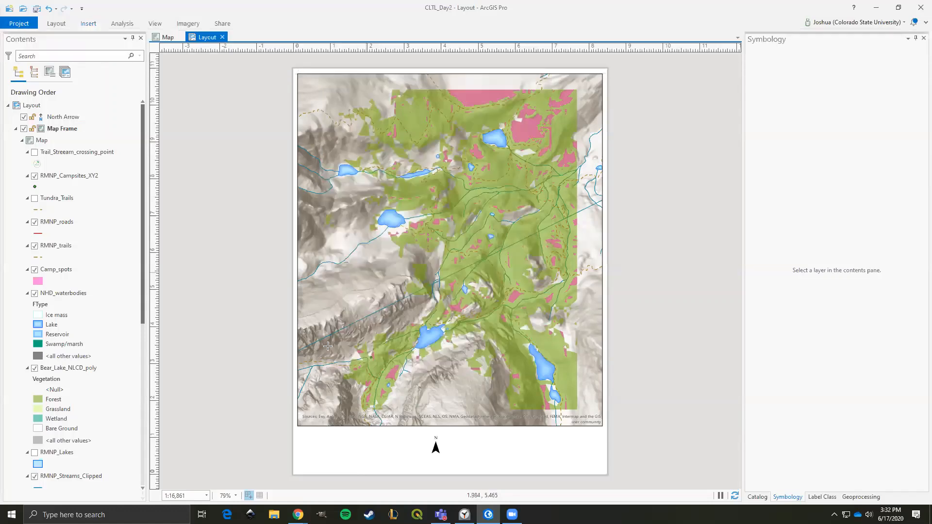
click(420, 403)
drag(465, 397, 443, 408)
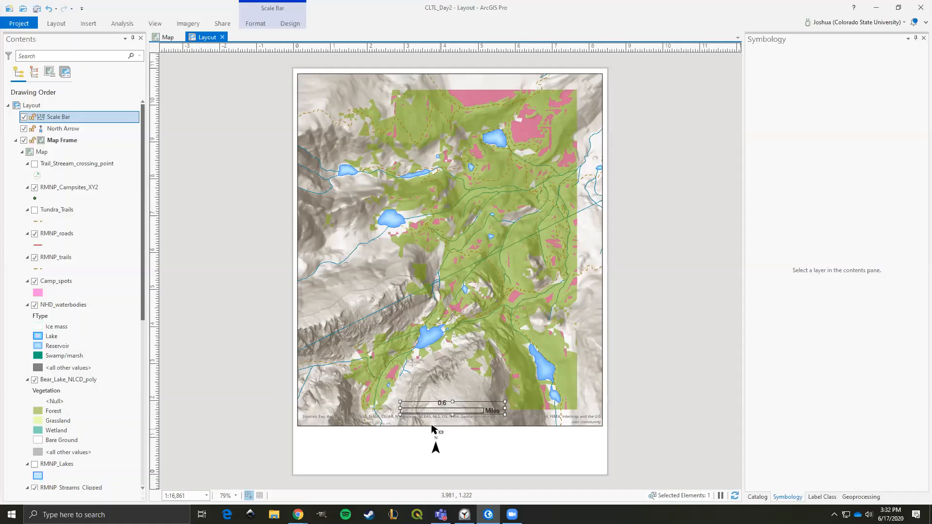
drag(505, 409, 500, 409)
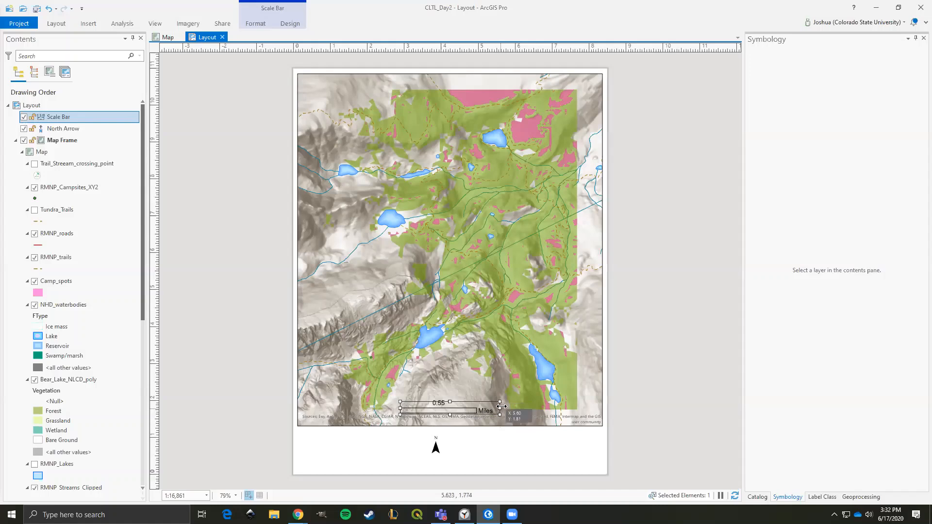
drag(498, 408, 492, 408)
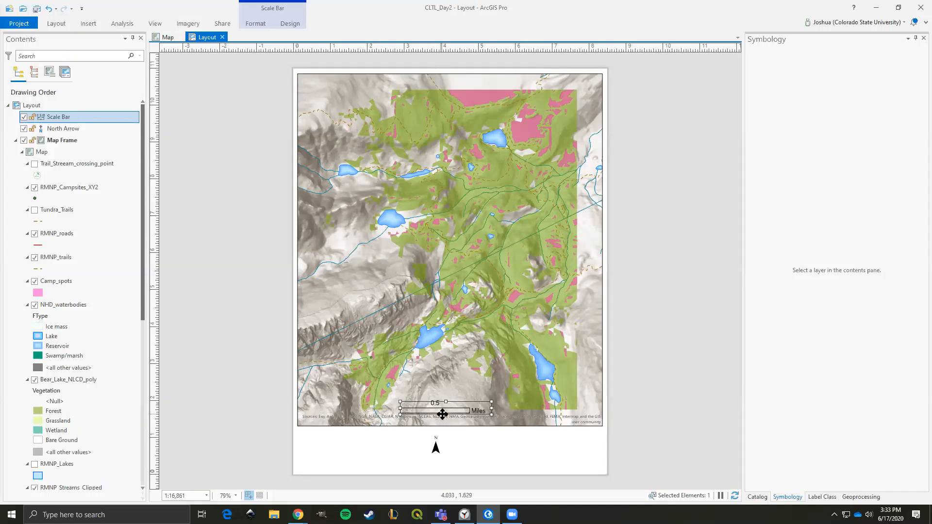
Move the scale bar into the left part of the blank strip below the map frame and the north arrow beneath its left end.
drag(442, 411, 350, 439)
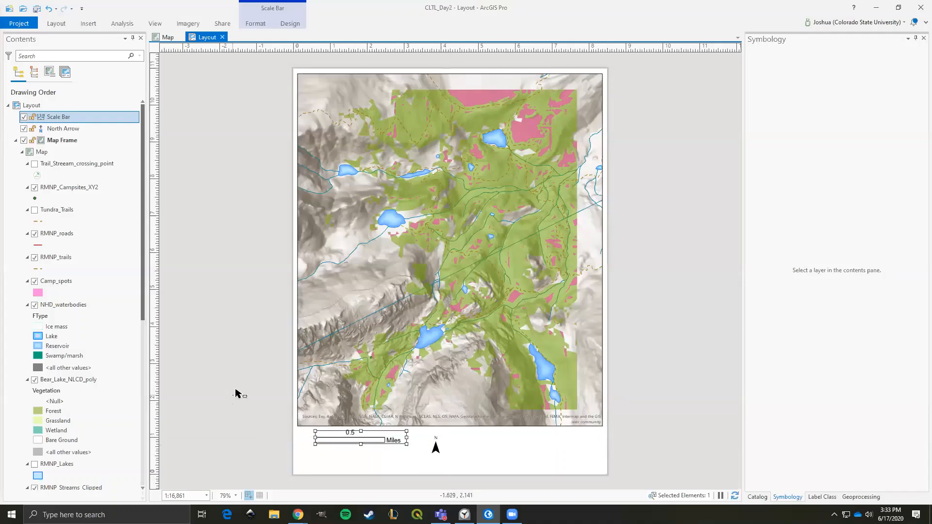
click(273, 370)
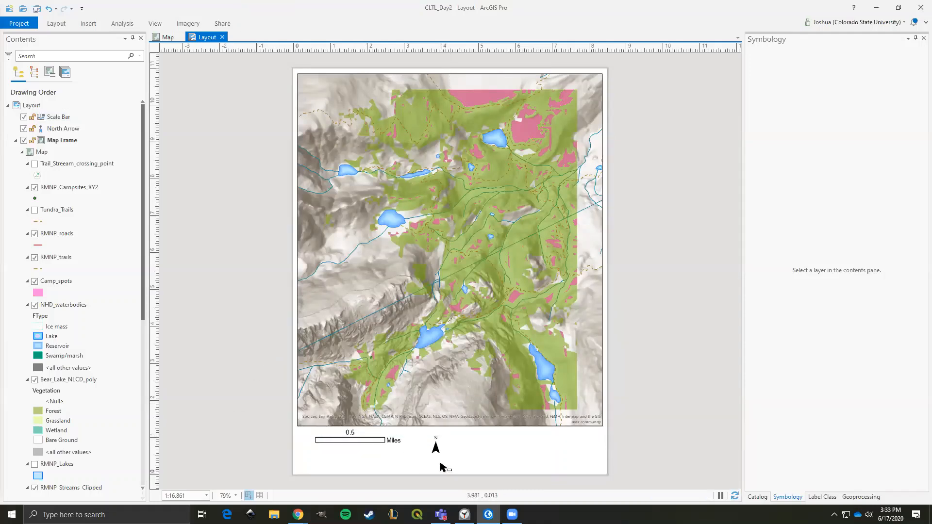
drag(437, 455, 315, 458)
click(265, 398)
Insert a legend and place it outside the page, just to the right of the map frame.
click(85, 24)
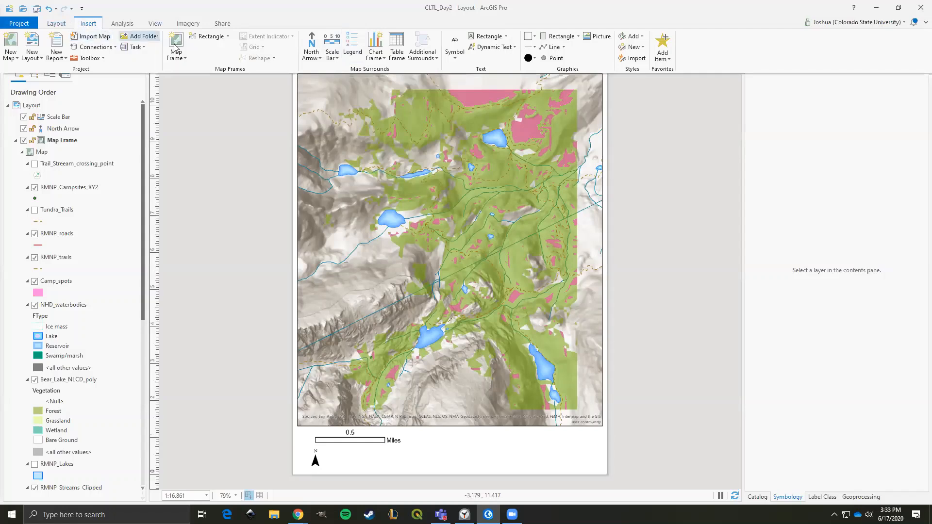
click(352, 49)
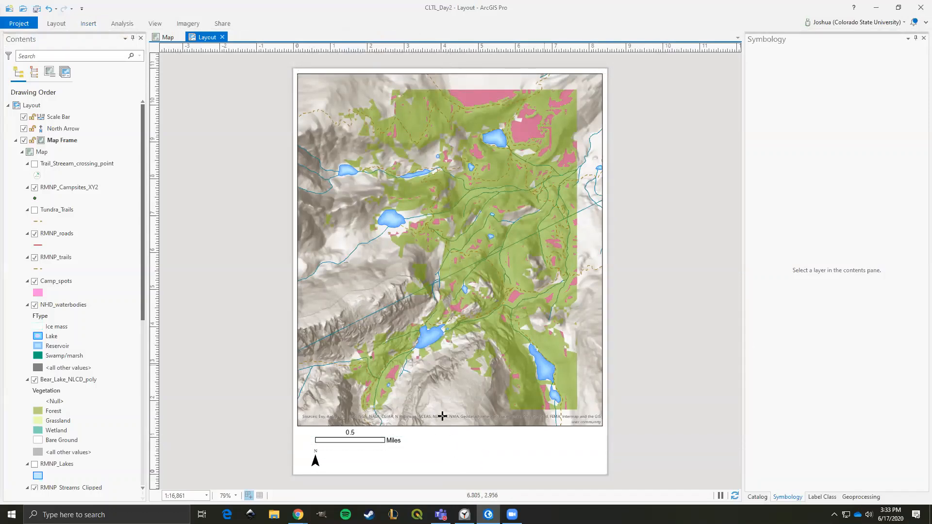
click(425, 457)
drag(451, 465, 650, 297)
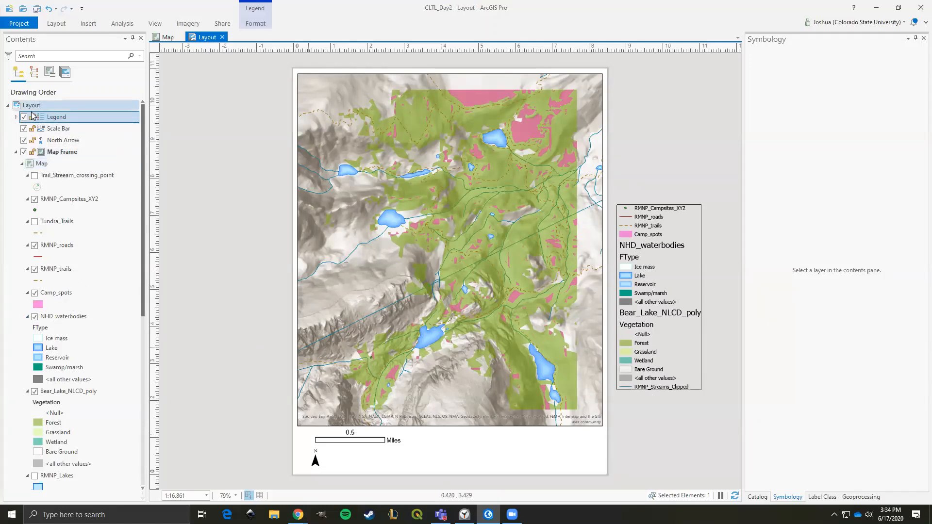
click(16, 117)
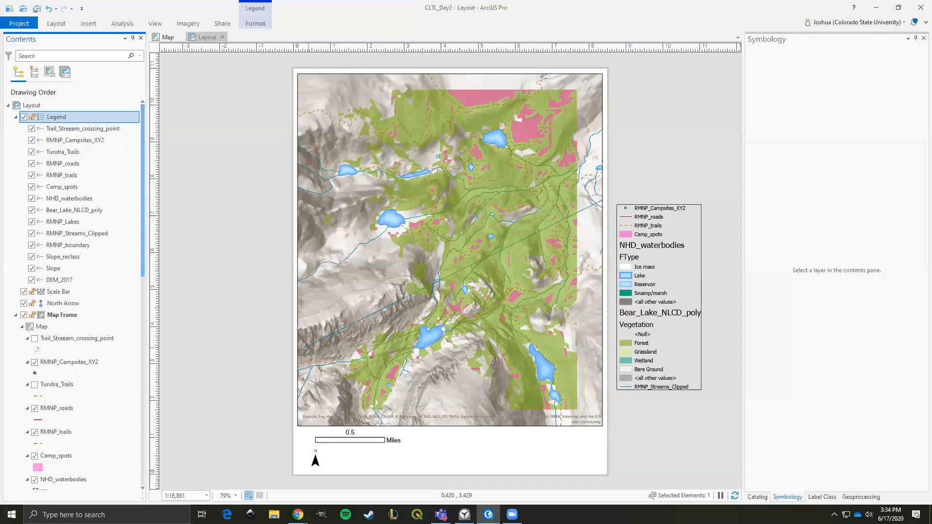
click(16, 117)
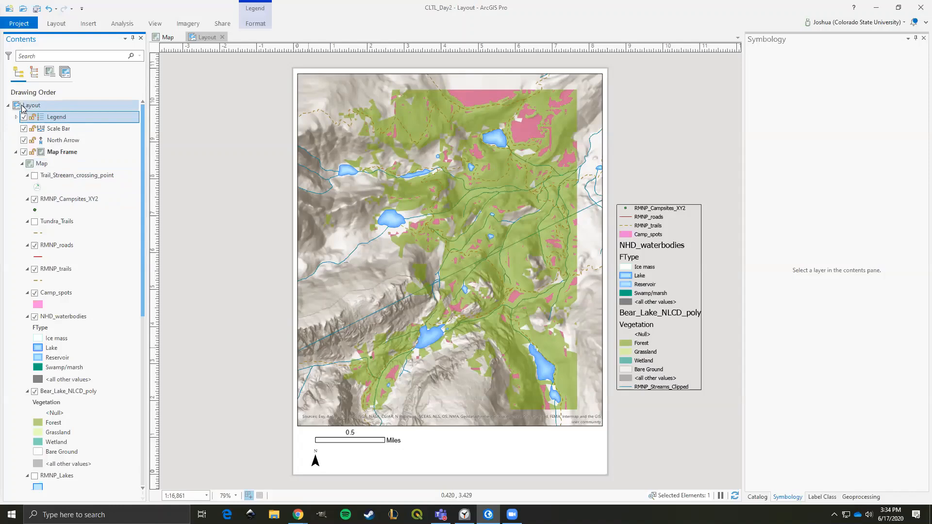
click(16, 117)
click(16, 118)
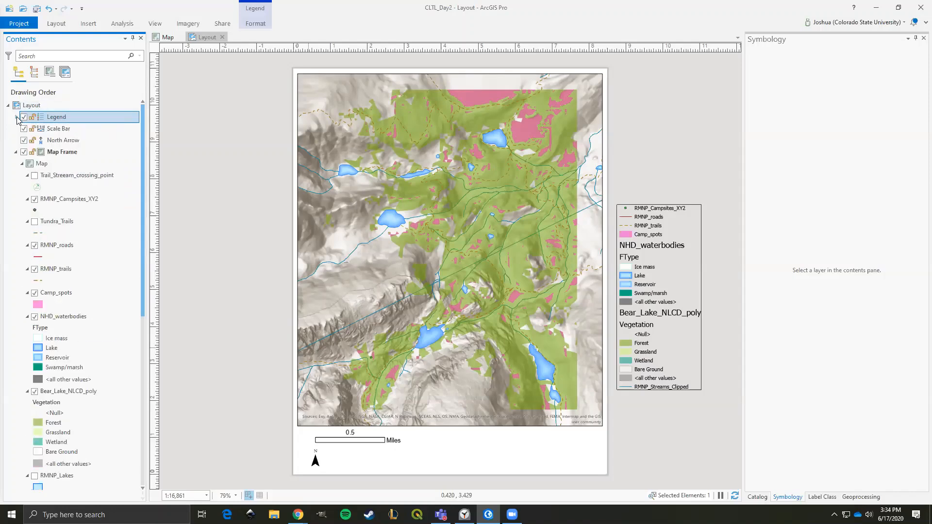
Turn off the DEM_2017, Slope, Slope_reclass, RMNP_boundary and RMNP_Lakes items in the legend.
click(16, 117)
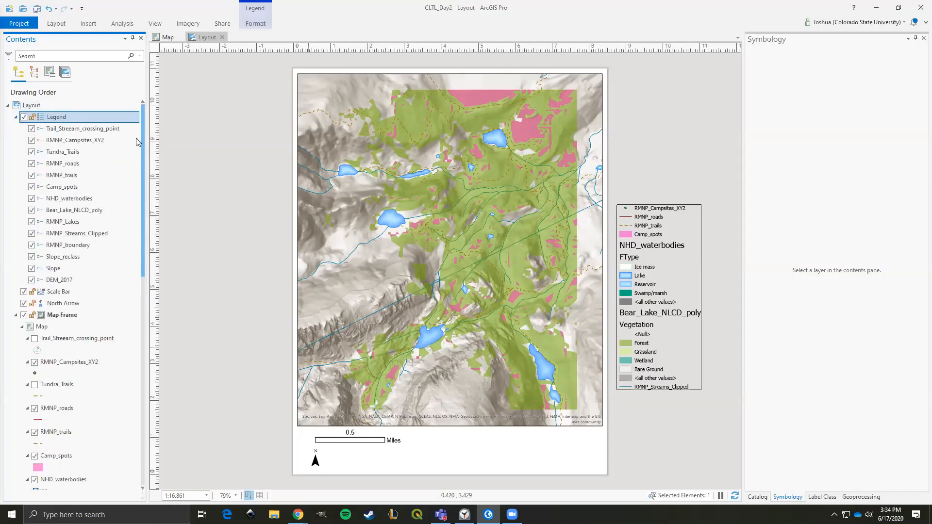
click(31, 268)
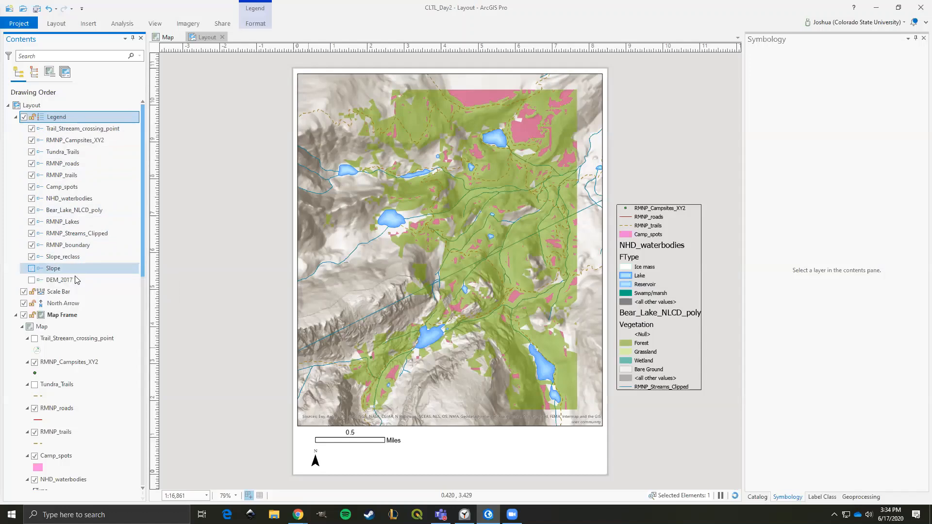
click(32, 258)
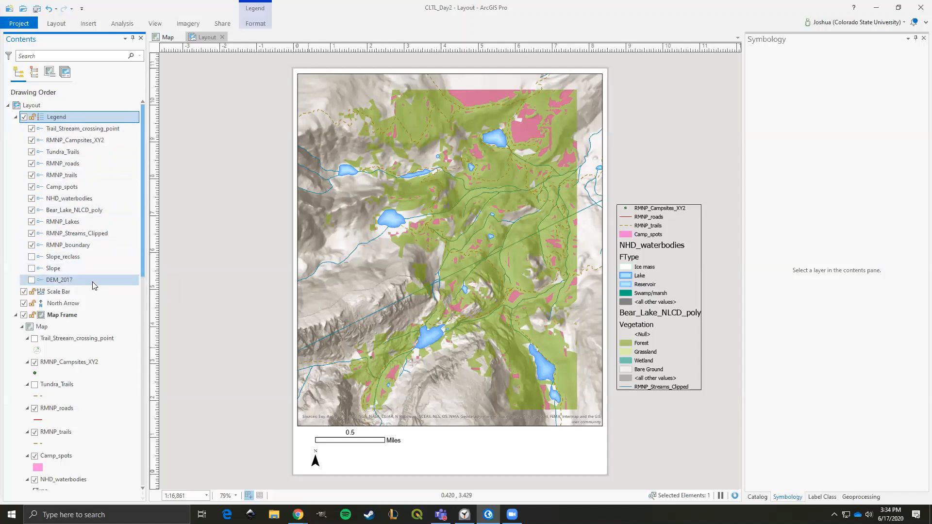
click(31, 245)
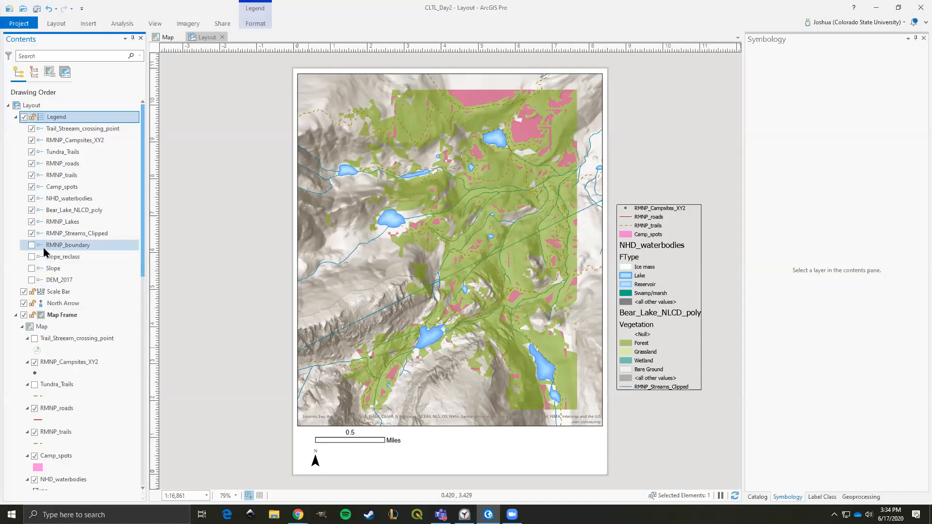
click(32, 223)
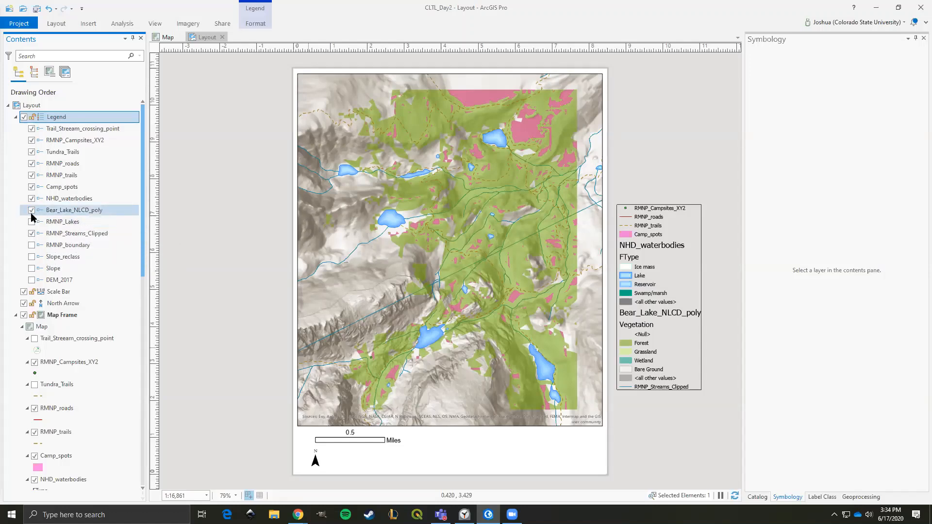
Turn off the RMNP_roads, Tundra_Trails, RMNP_Campsites_XY2, Trail_Streeam_crossing_point and NHD_waterbodies items in the legend.
click(32, 164)
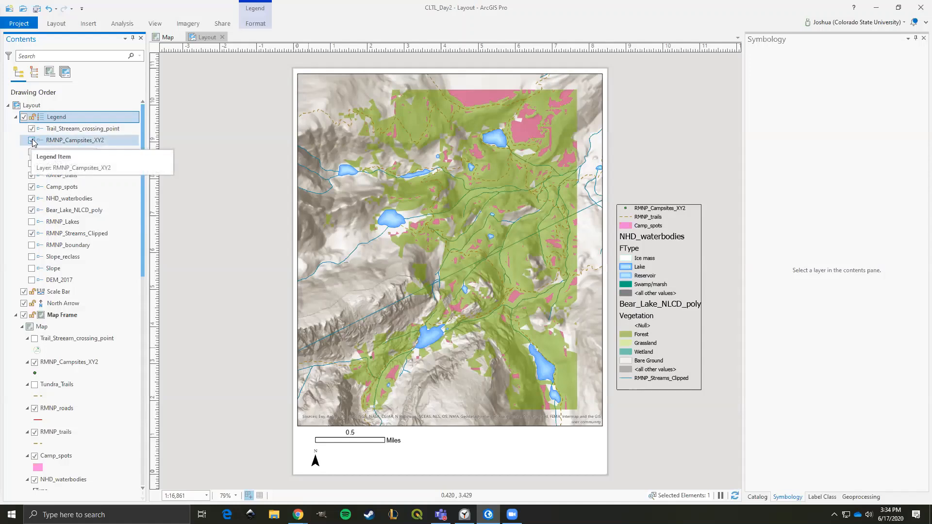
click(31, 142)
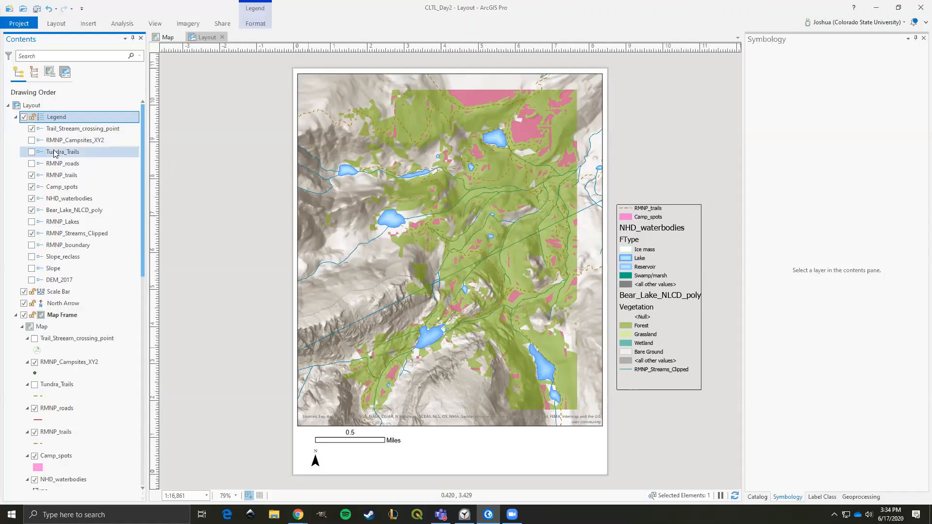
click(31, 129)
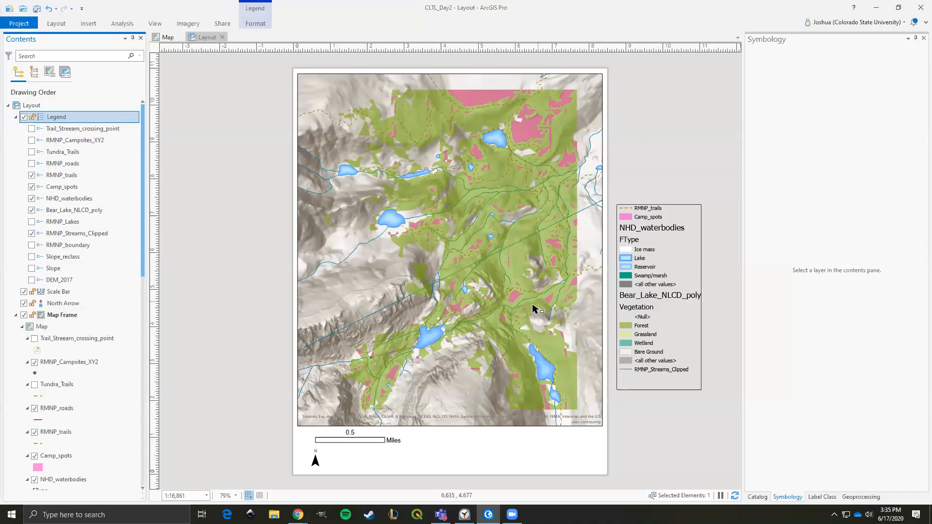
click(31, 199)
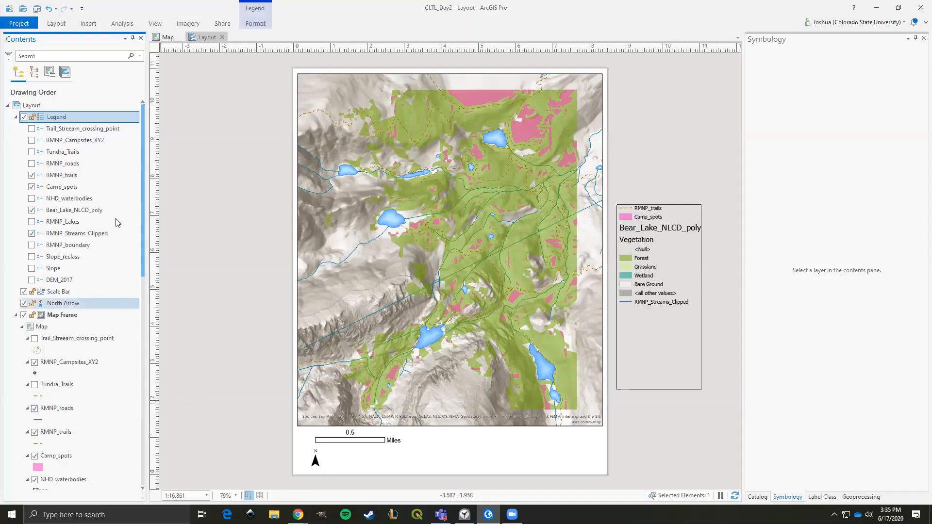
Reorder the legend items so RMNP_Streams_Clipped sits above Bear_Lake_NLCD_poly and Camp_spots comes first.
drag(67, 235, 74, 212)
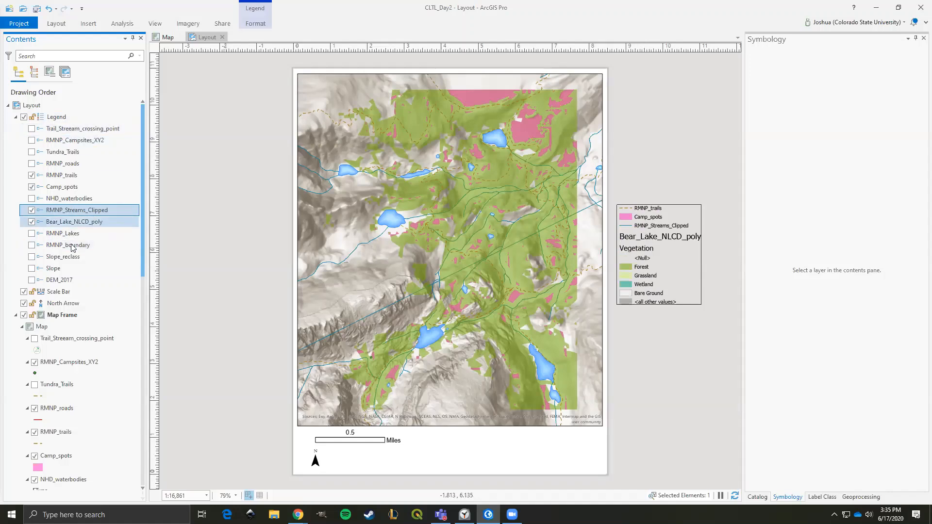
click(57, 188)
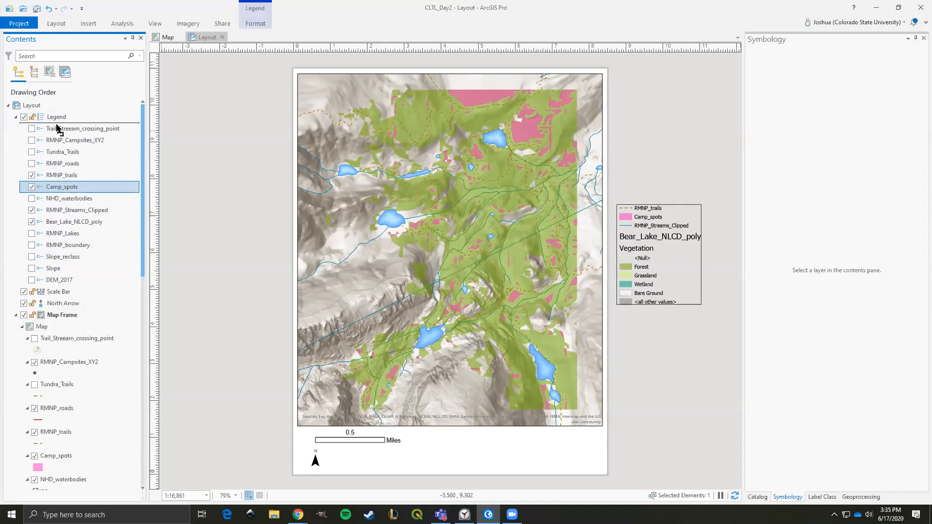
drag(60, 176, 60, 176)
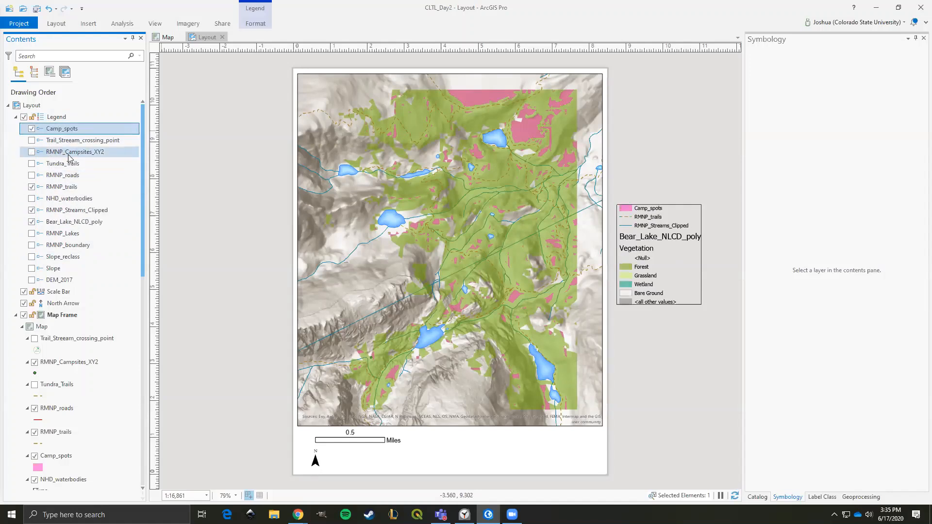
Rename the Camp_spots layer under the map frame as Prospective Backwoods Camping.
mouse_move(51, 131)
mouse_down()
mouse_move(57, 232)
mouse_move(64, 134)
mouse_up()
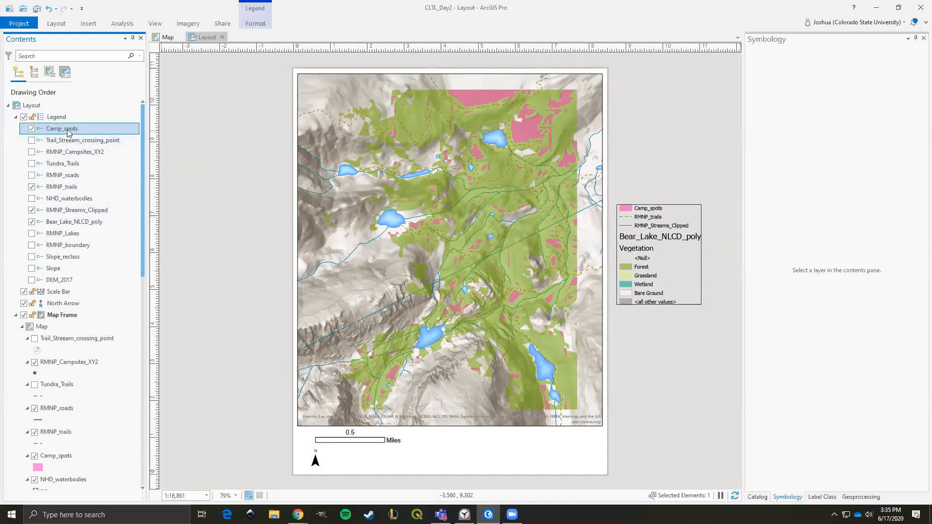
double_click(68, 133)
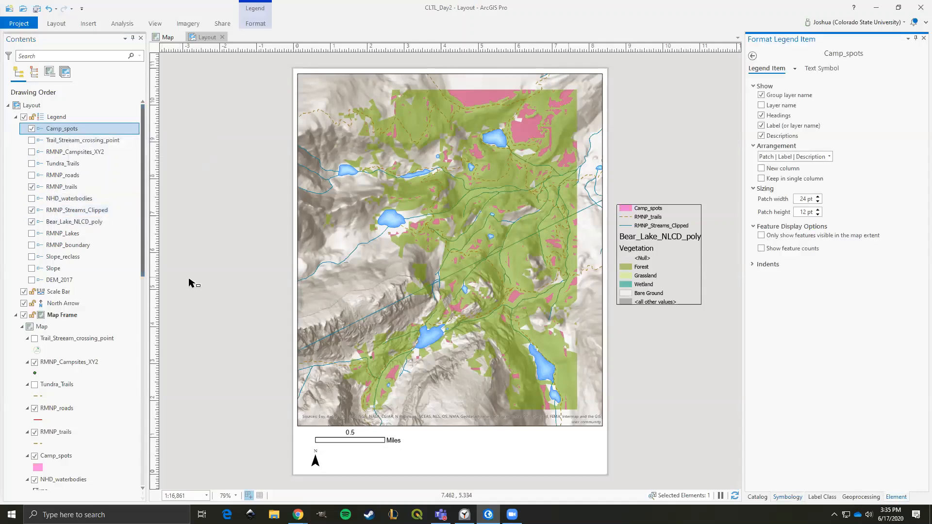
scroll(112, 247, down, 7)
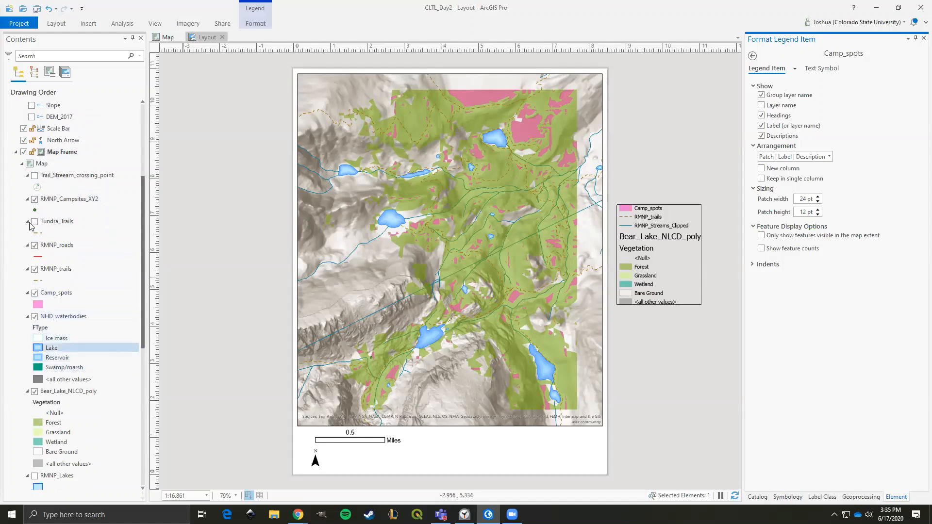
click(62, 293)
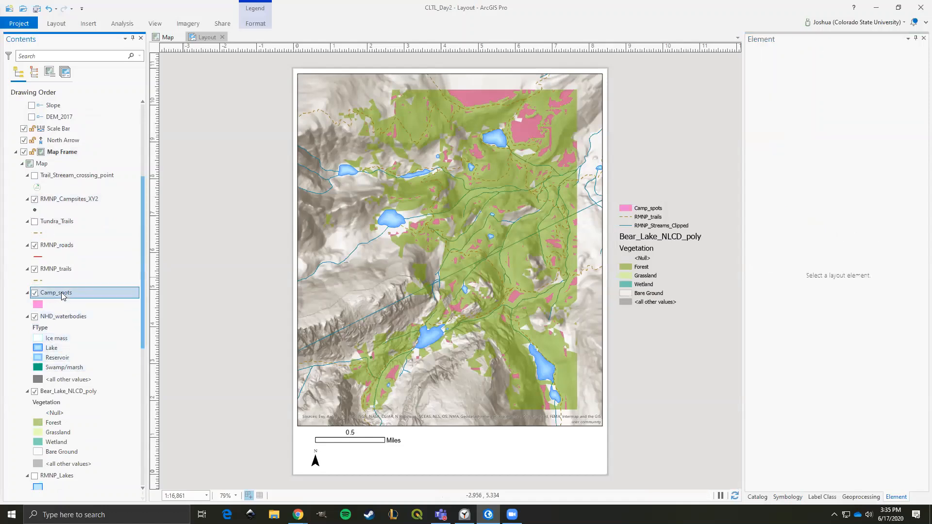
click(66, 294)
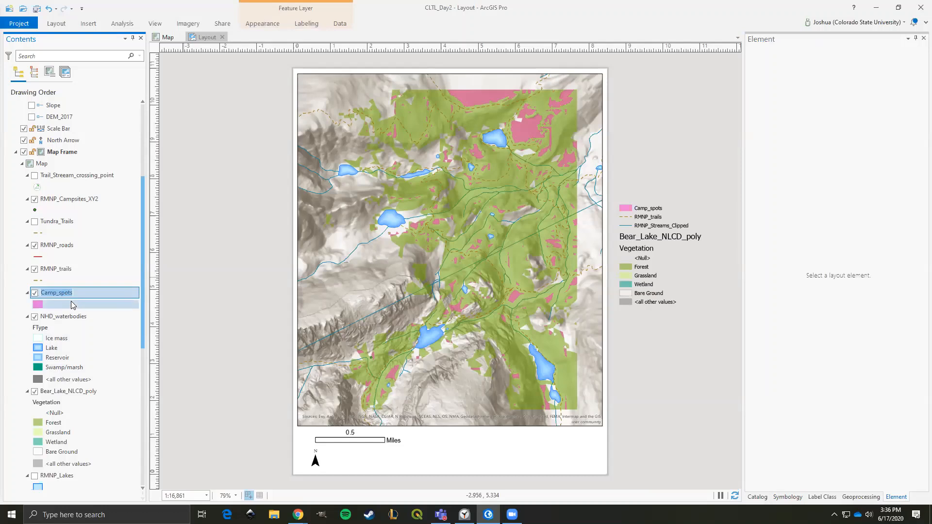
text(Prospective Backwoods Camping)
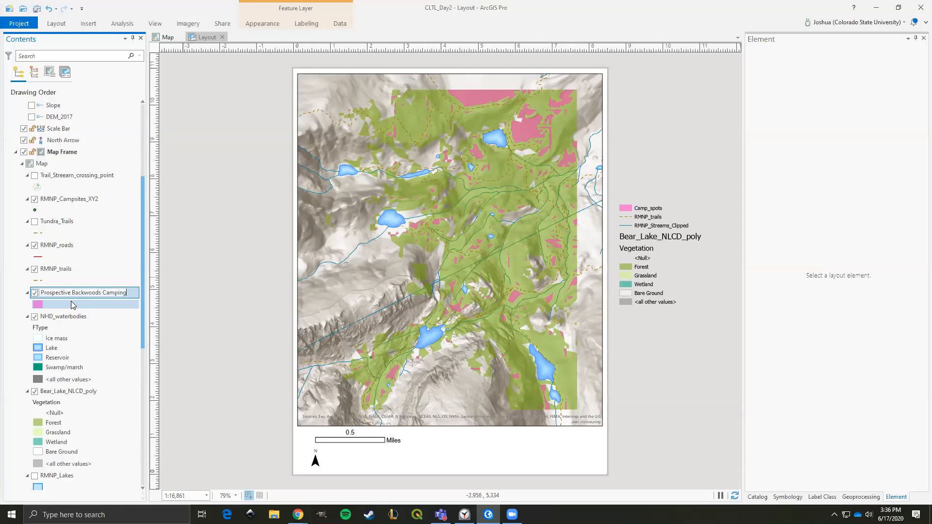
key(Return)
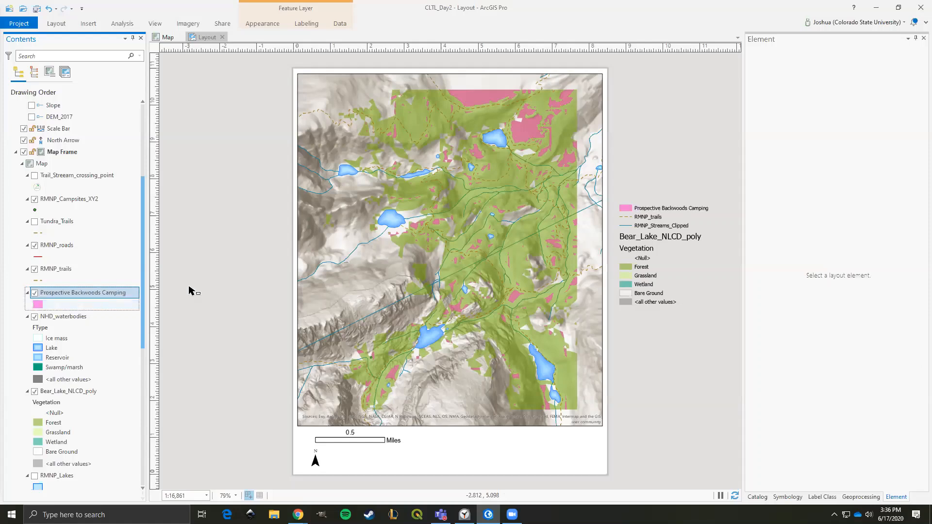
scroll(87, 269, up, 1)
scroll(86, 269, up, 3)
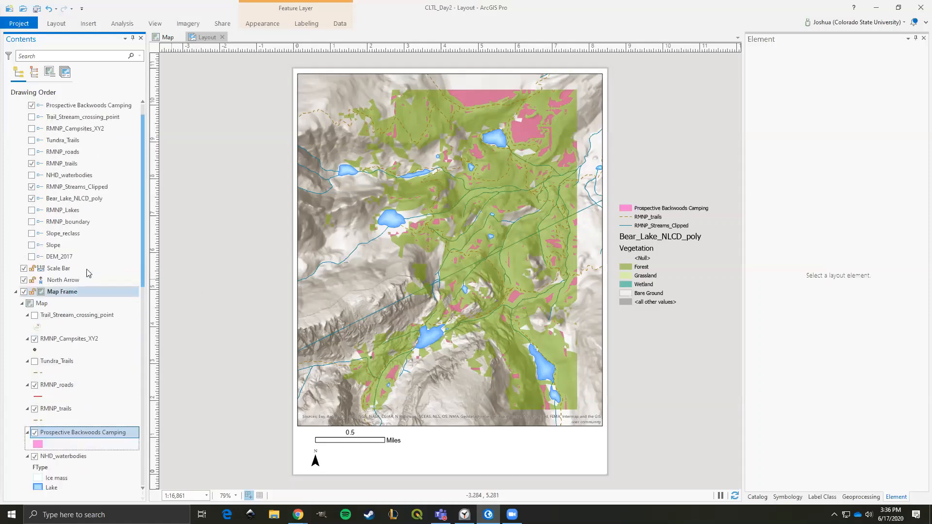
scroll(75, 462, down, 3)
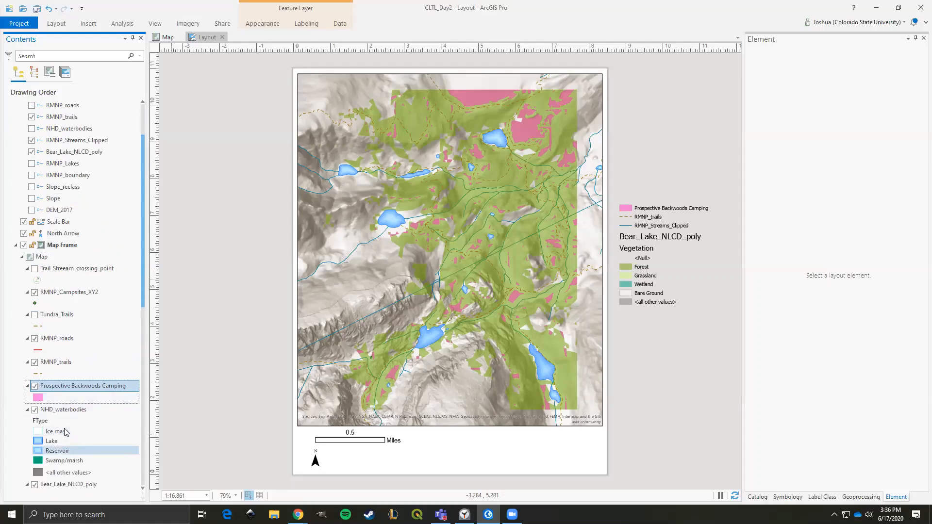
Rename the RMNP_trails layer under the map frame as Trails.
scroll(61, 388, down, 3)
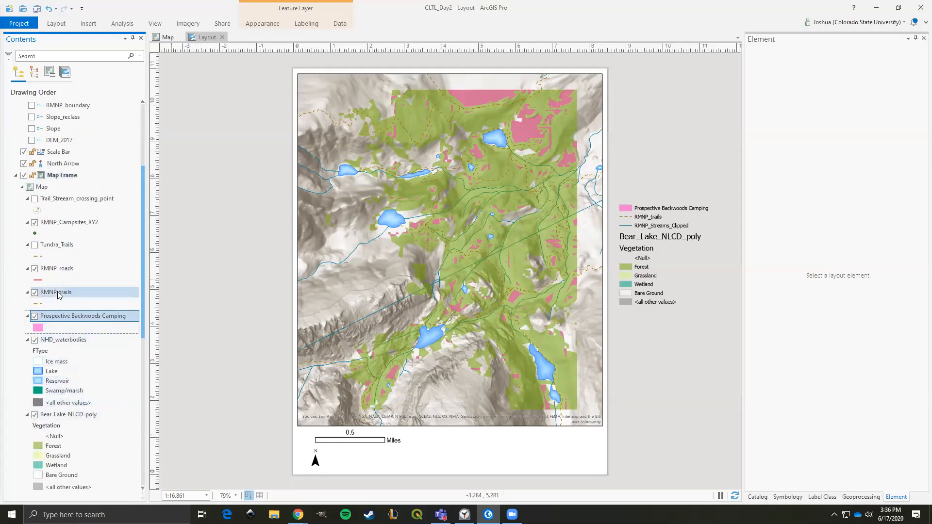
click(69, 318)
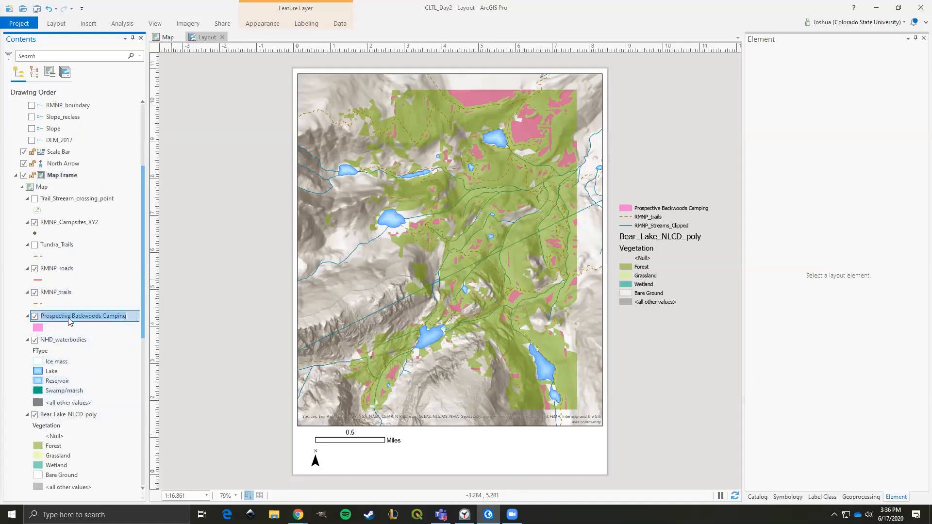
click(91, 328)
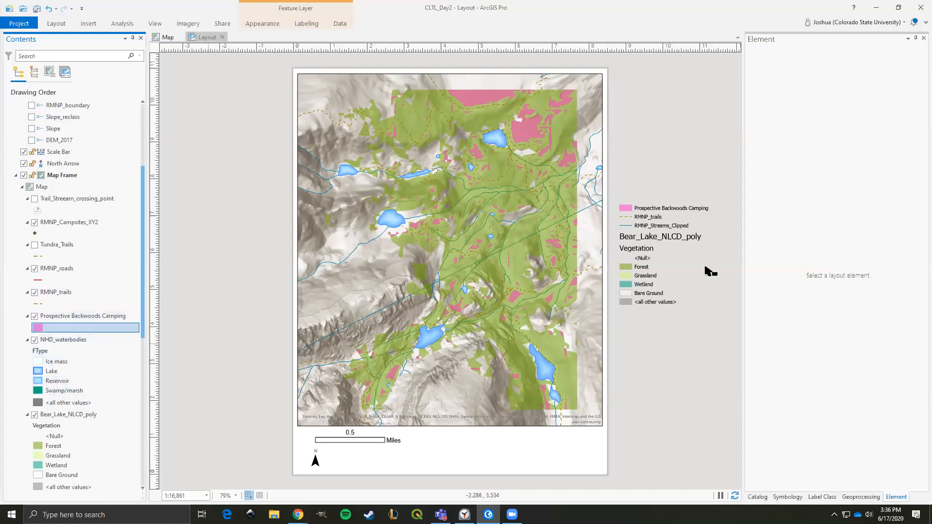
click(69, 294)
click(66, 291)
text(Tr)
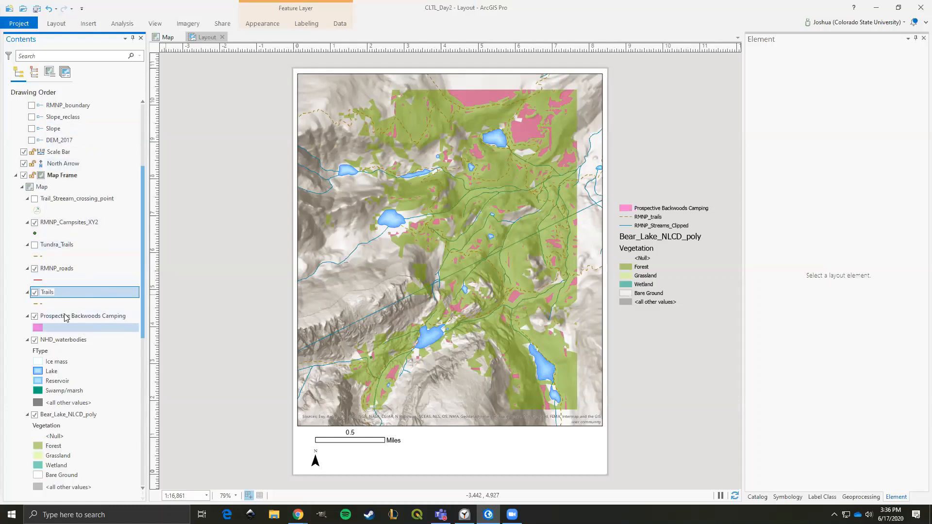
key(Return)
Turn off the RMNP_Streams_Clipped item in the legend.
scroll(51, 258, up, 1)
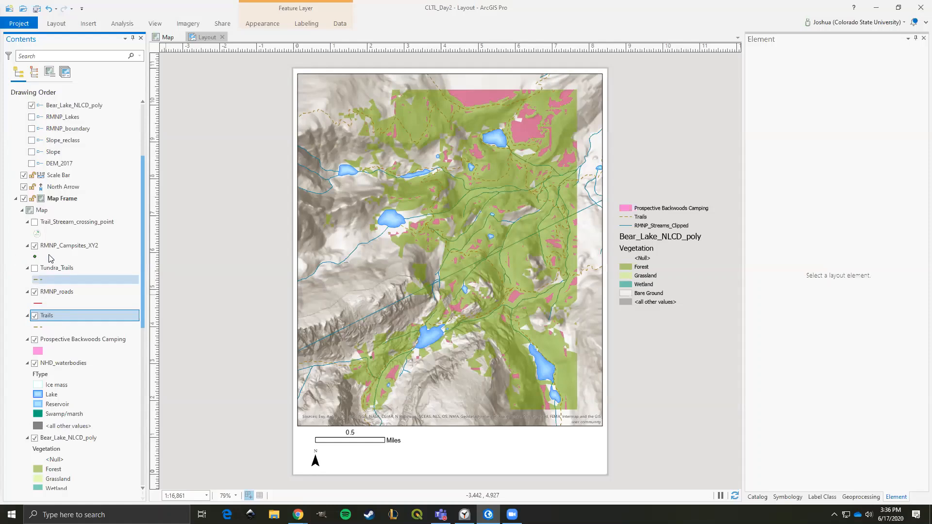
scroll(51, 259, up, 5)
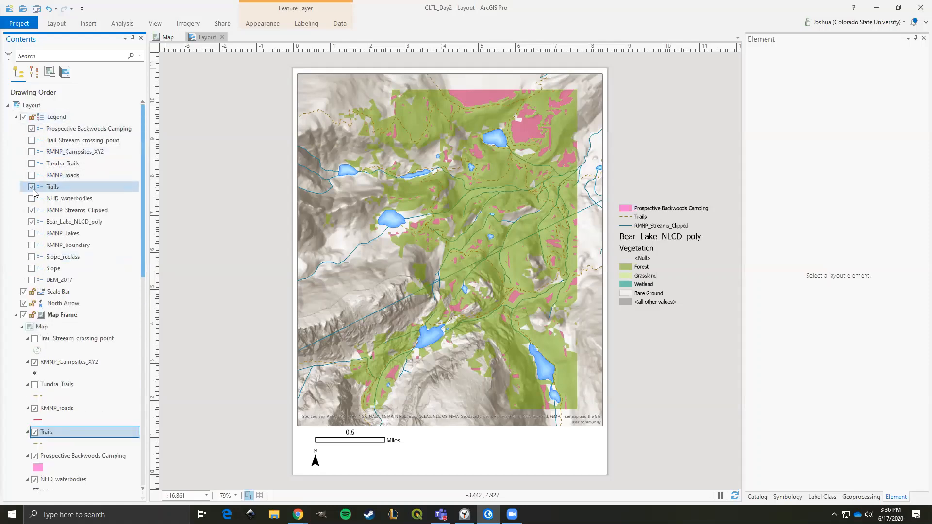
click(32, 211)
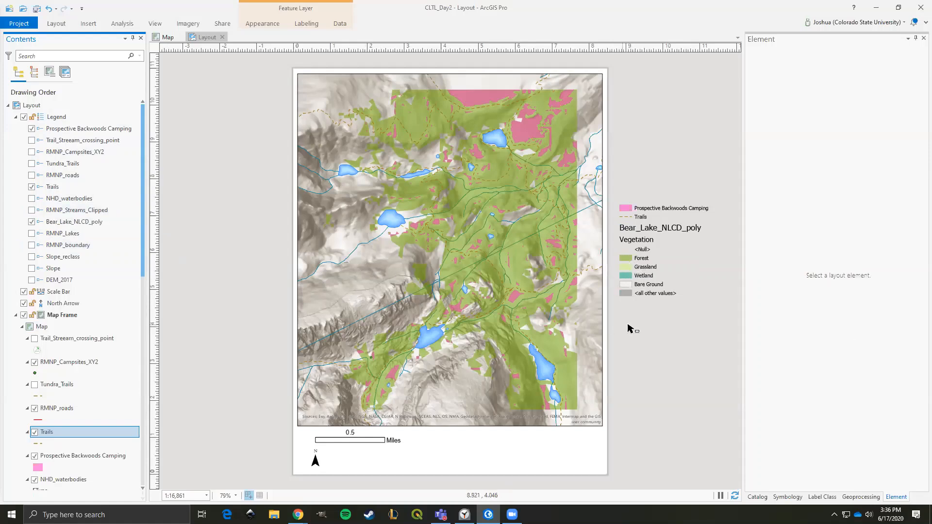
Remove the Vegetation = 'Forest' definition query from the Bear_Lake_NLCD_poly layer.
scroll(49, 361, down, 3)
scroll(48, 361, down, 6)
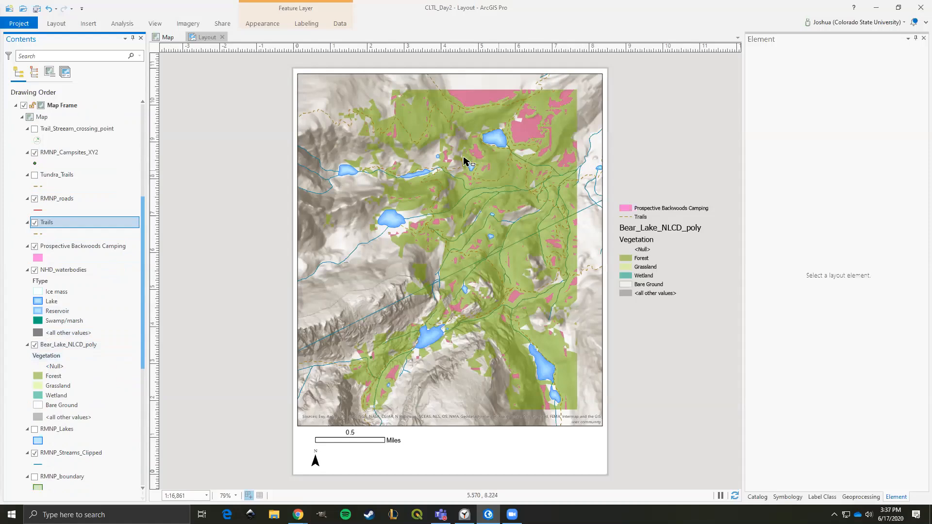
right_click(67, 344)
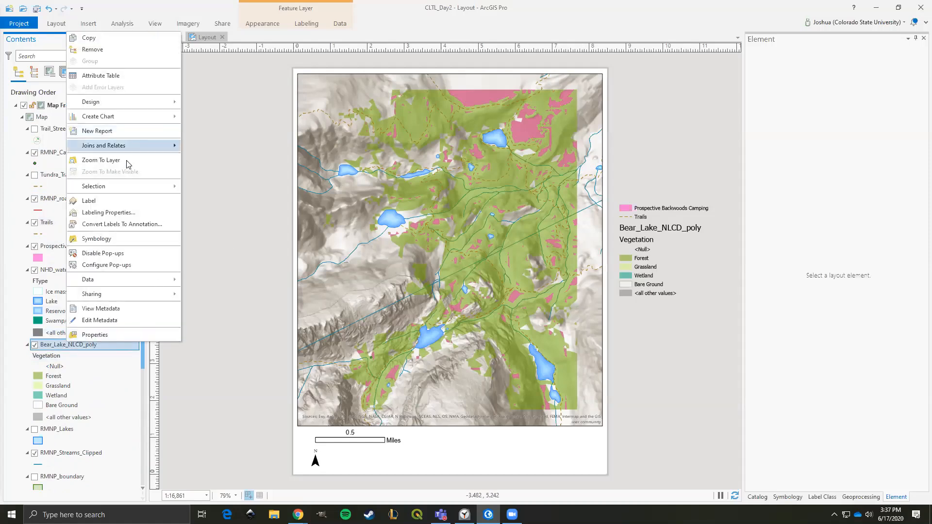
click(20, 380)
right_click(56, 349)
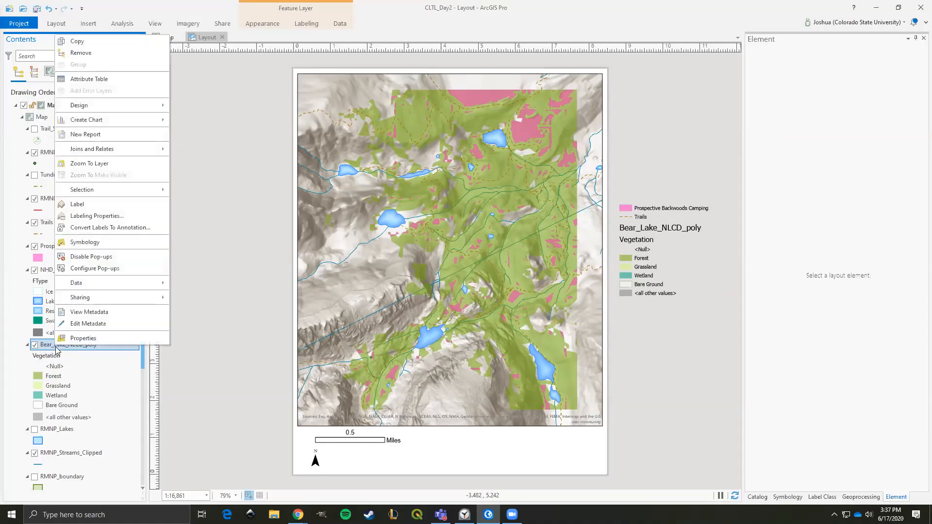
click(86, 339)
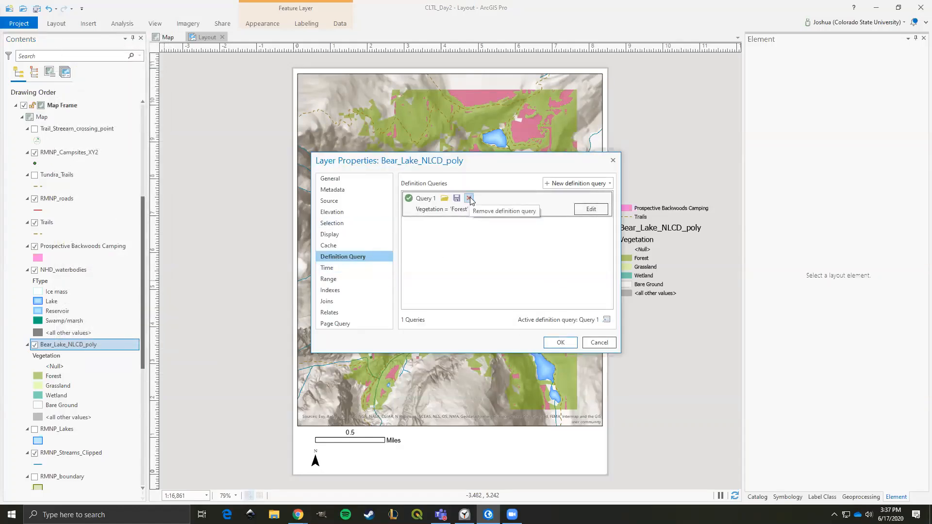
click(469, 199)
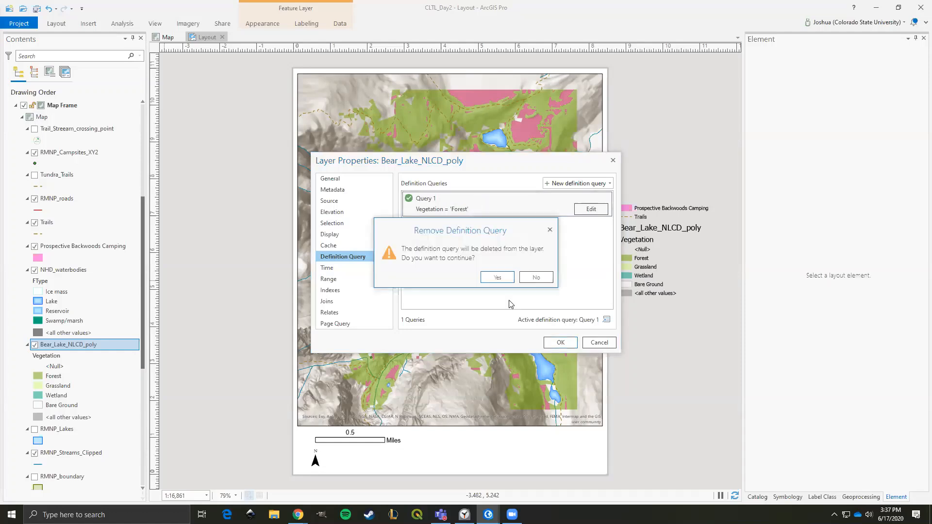
click(500, 280)
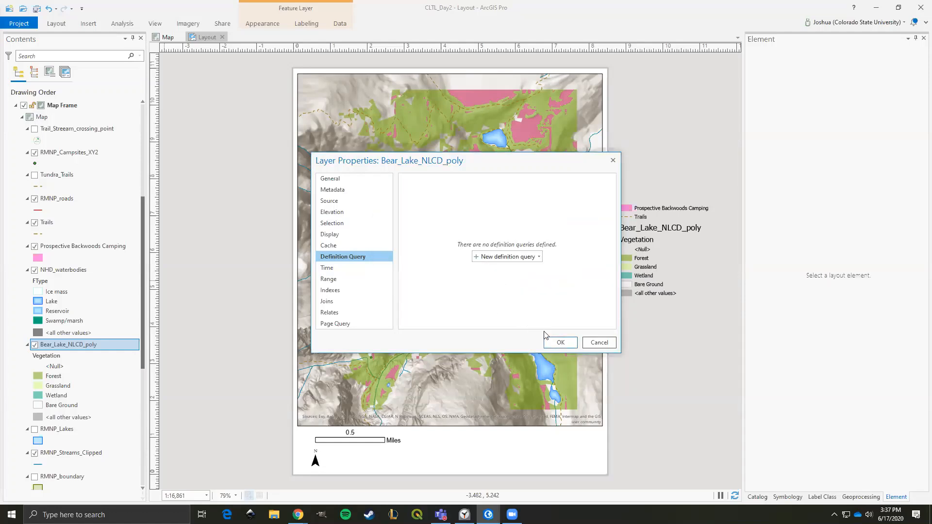
click(560, 342)
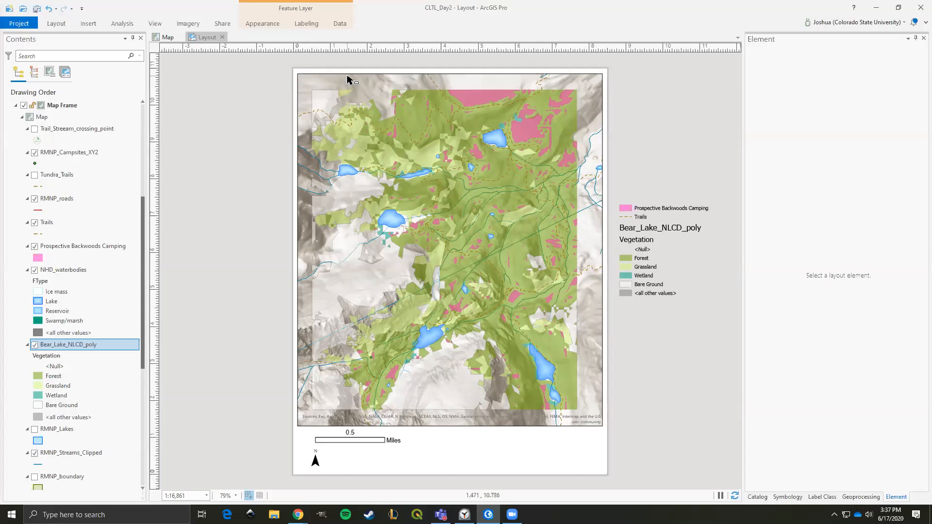
Activate the map frame and shift the map slightly to recentre the vegetation area inside it.
click(348, 79)
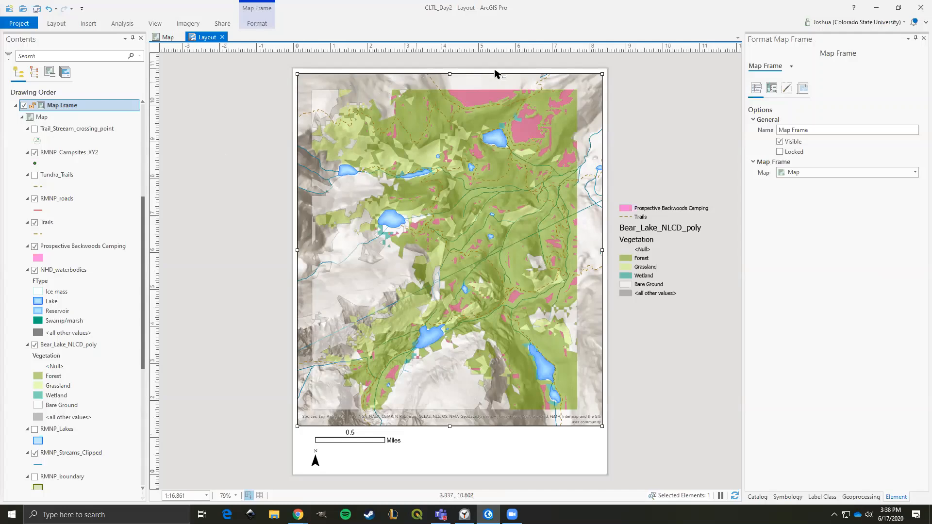
drag(556, 83, 578, 164)
drag(493, 61, 555, 83)
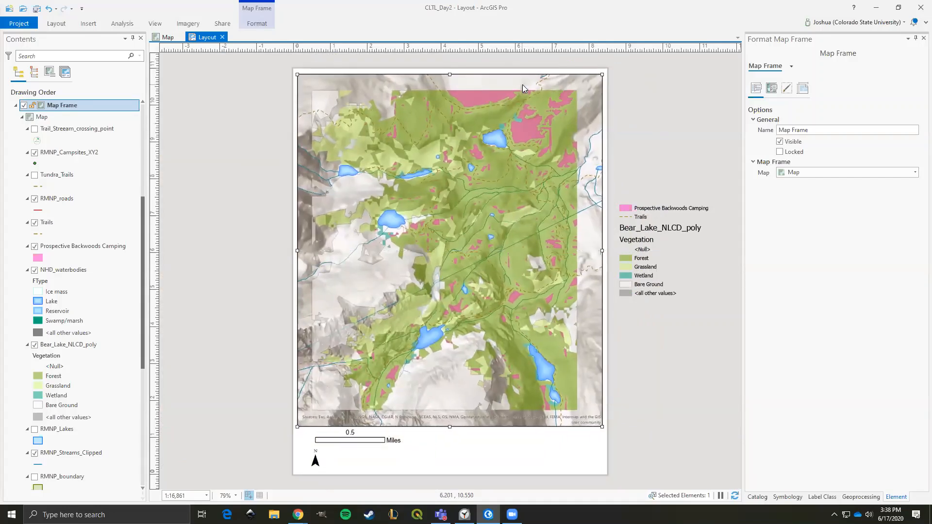
right_click(523, 88)
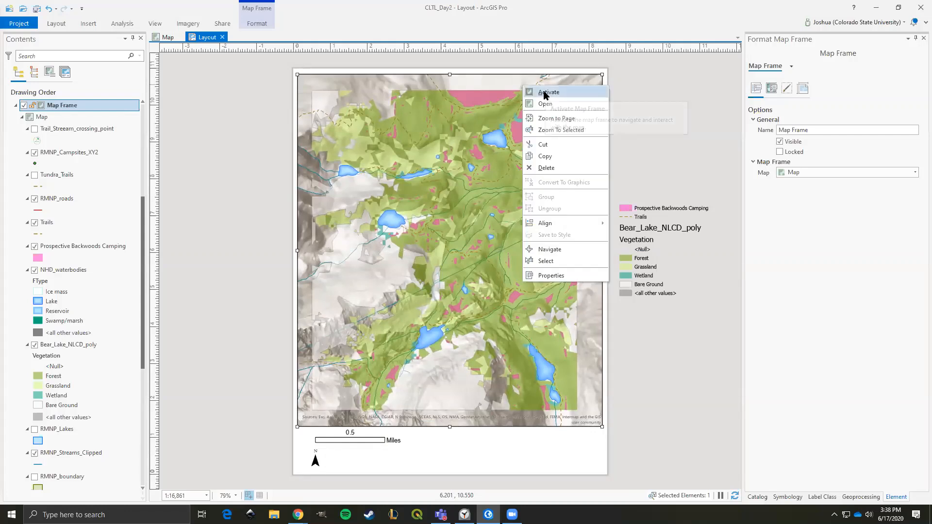
click(545, 92)
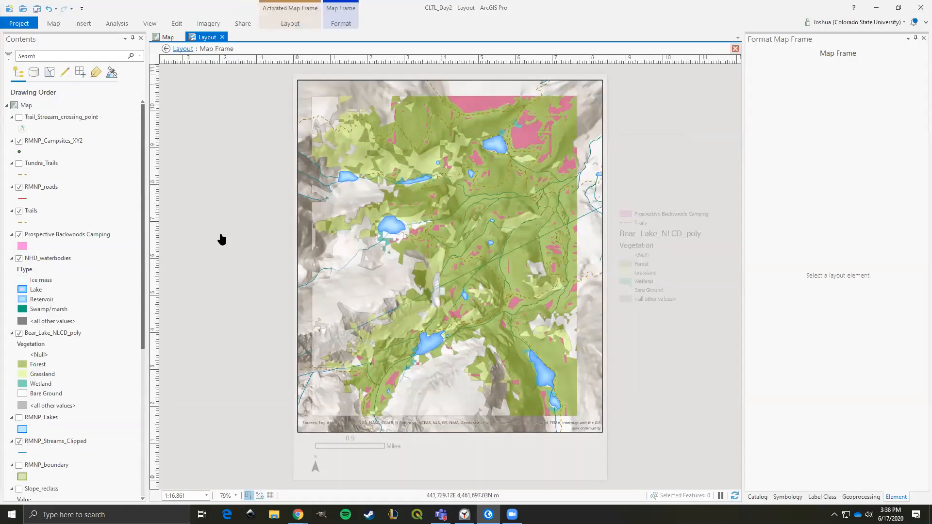
mouse_move(394, 249)
mouse_down()
mouse_move(354, 286)
mouse_move(445, 125)
mouse_move(316, 316)
mouse_move(340, 427)
mouse_move(436, 339)
mouse_move(369, 272)
mouse_move(400, 241)
mouse_up()
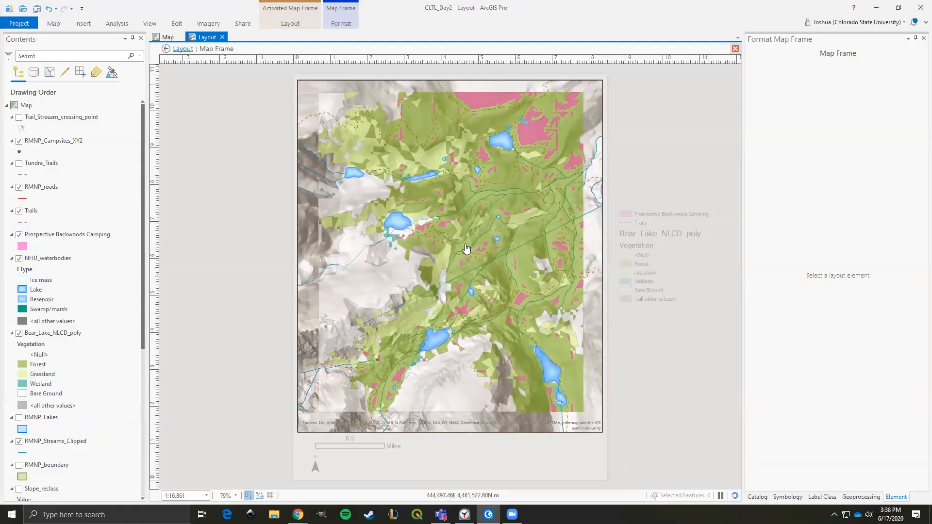
scroll(467, 249, up, 2)
scroll(441, 245, down, 2)
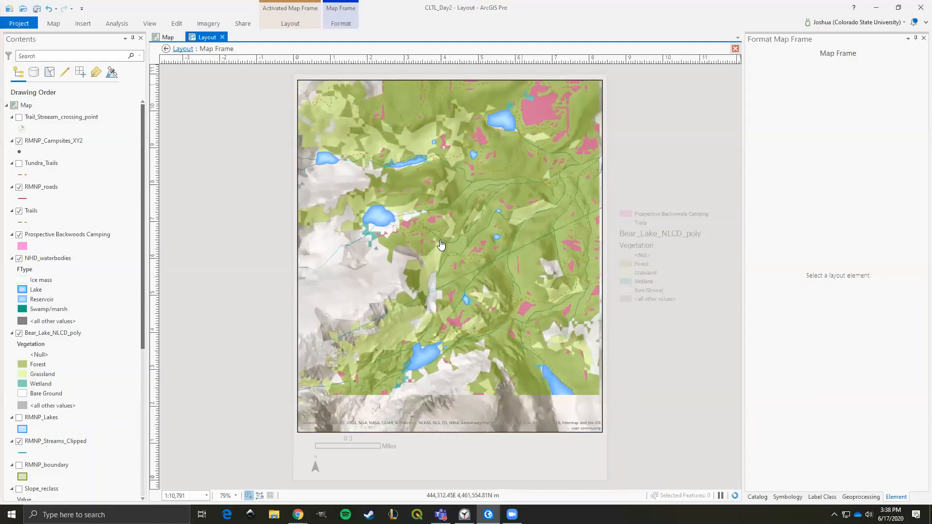
drag(450, 234, 452, 233)
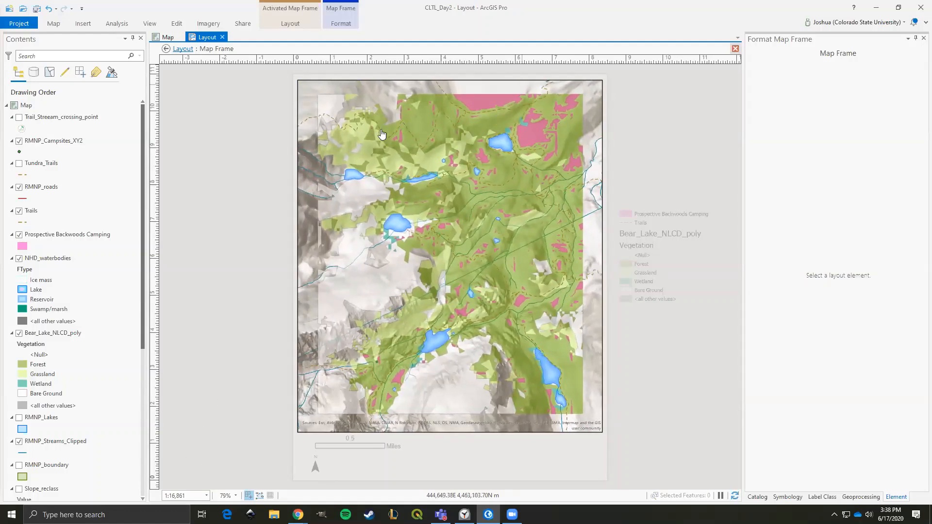
Set the activated map's scale to 1:15,000 and return to the layout.
click(186, 495)
text(15)
text(000)
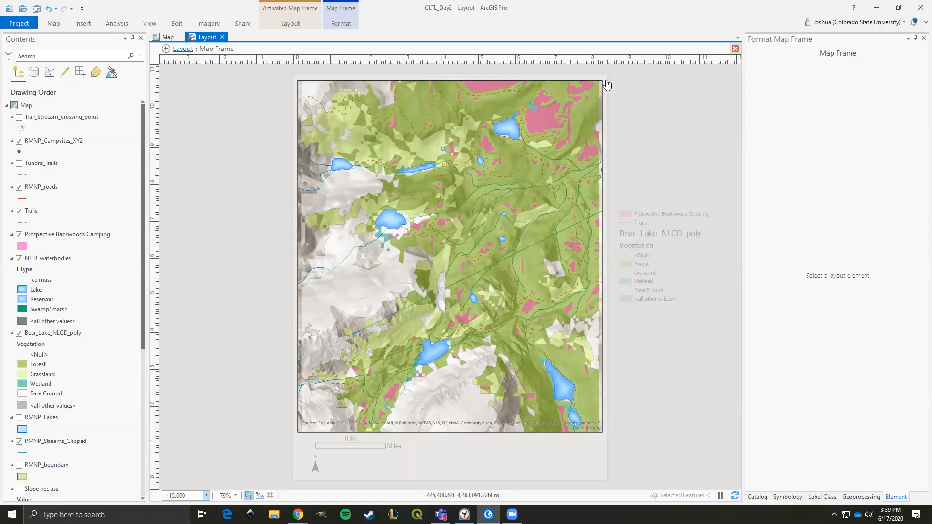
click(735, 49)
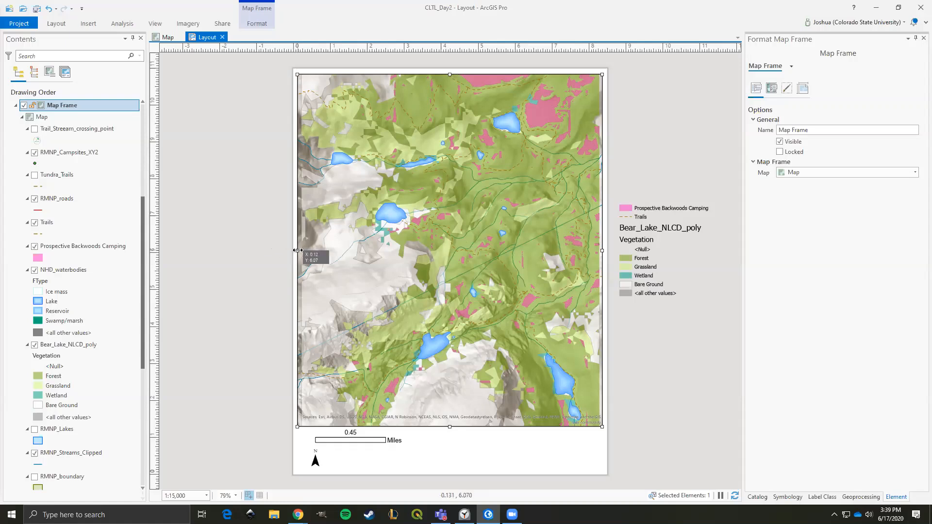
Narrow the map frame to about 8.03 in wide and set its centre anchor's X position to 4.25 in.
drag(298, 250, 306, 255)
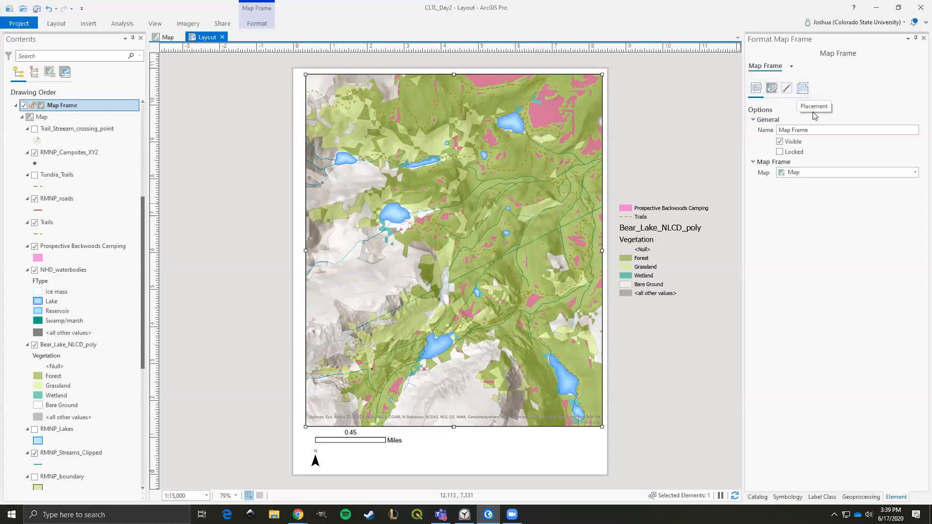
click(802, 89)
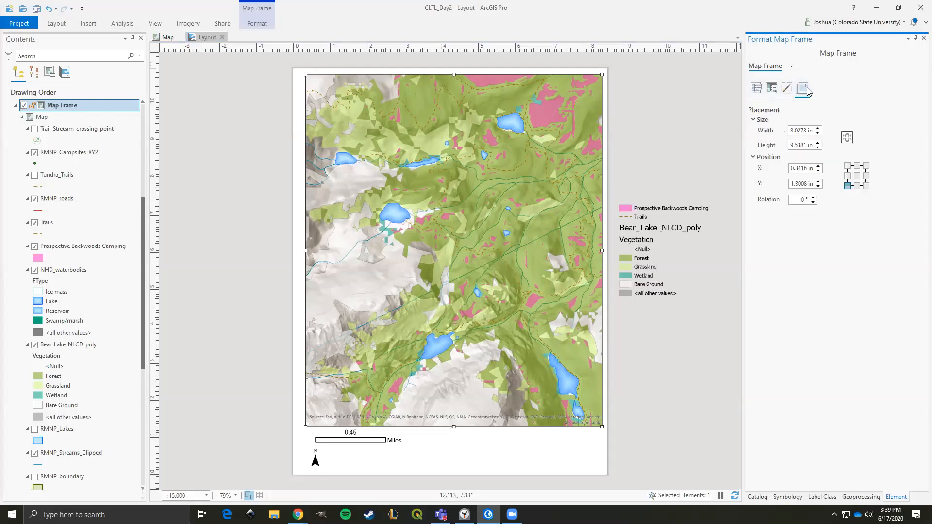
click(857, 176)
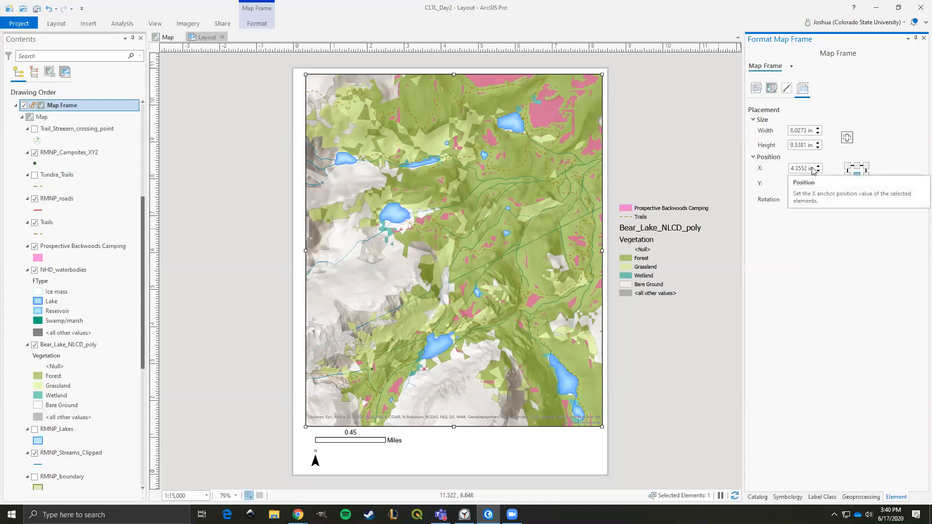
drag(814, 169, 785, 170)
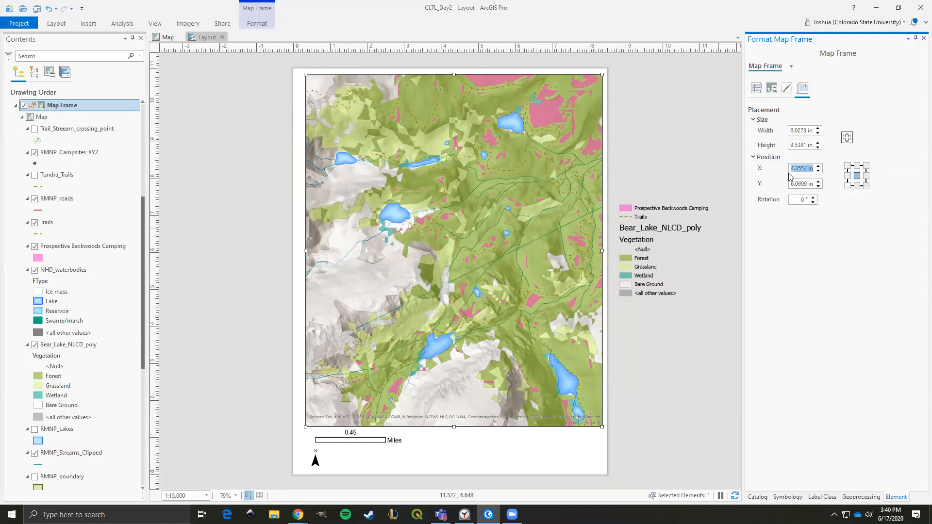
text(4.25)
key(Return)
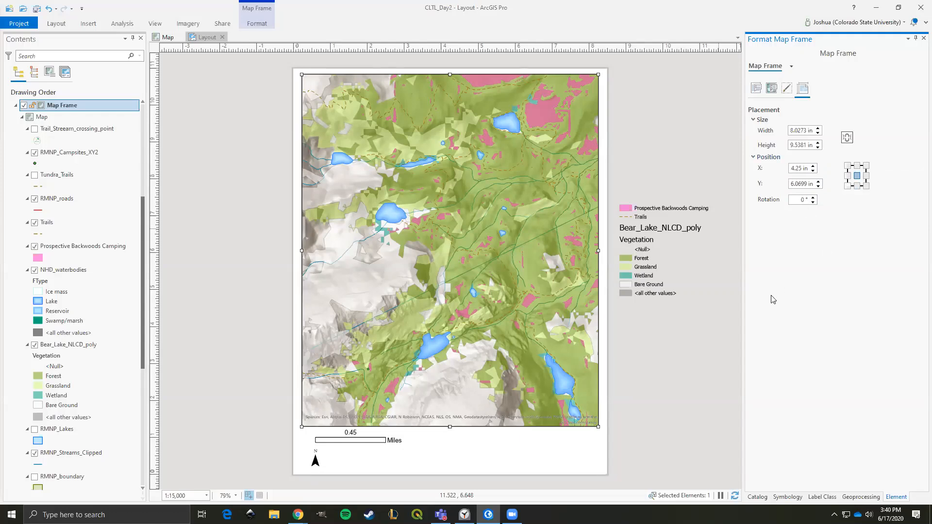
click(699, 366)
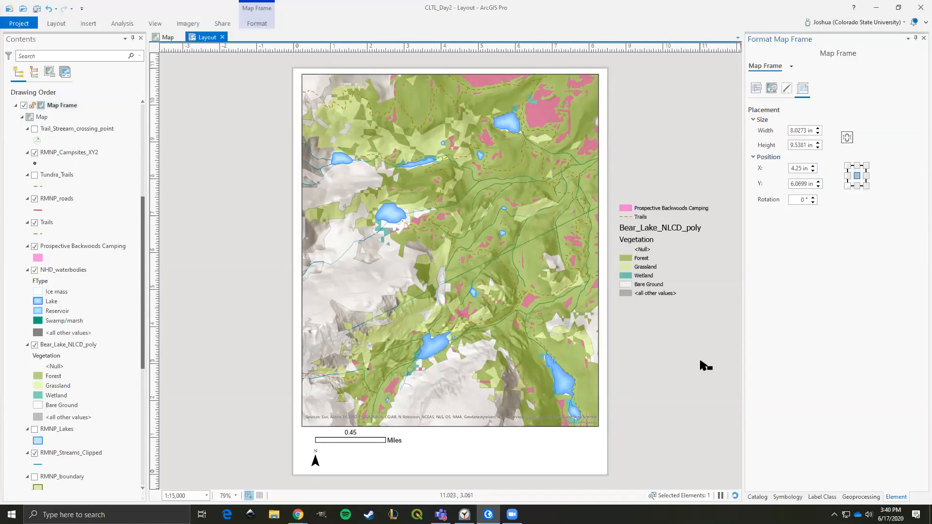
click(437, 218)
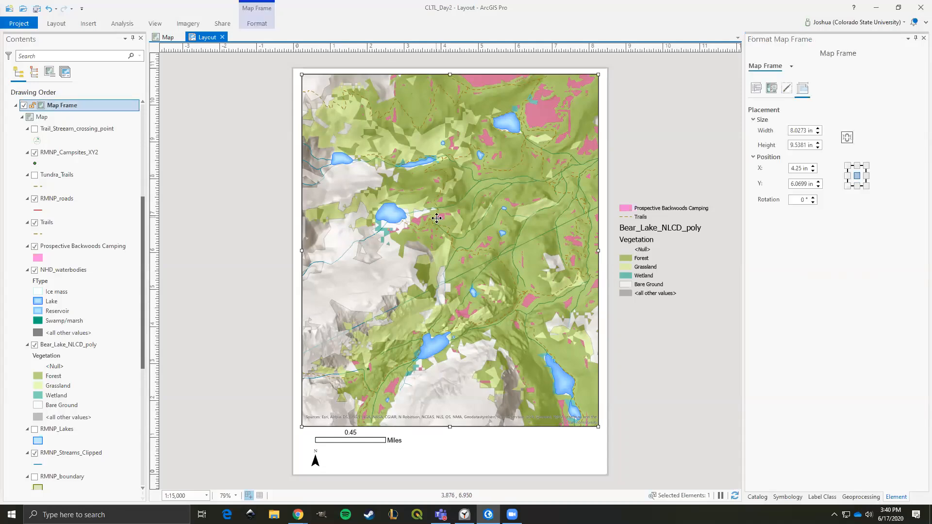
right_click(436, 219)
click(228, 192)
click(226, 164)
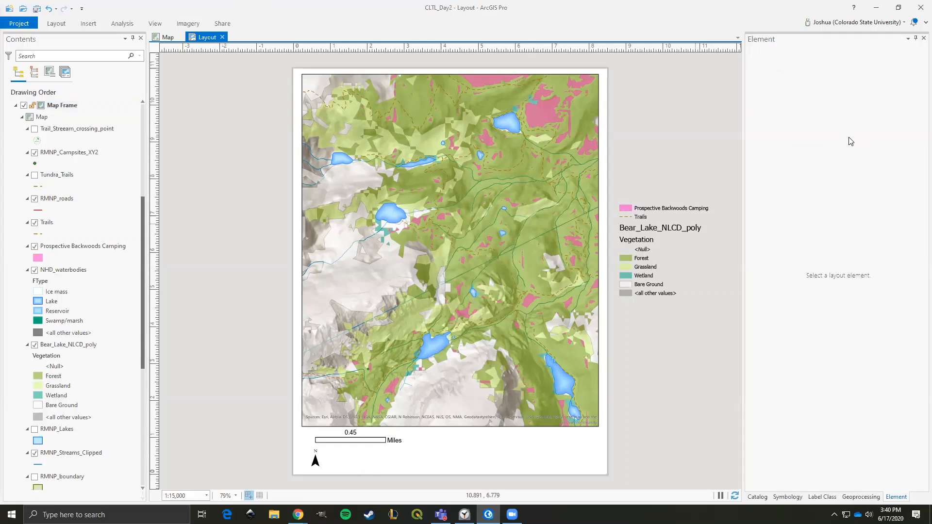
right_click(394, 124)
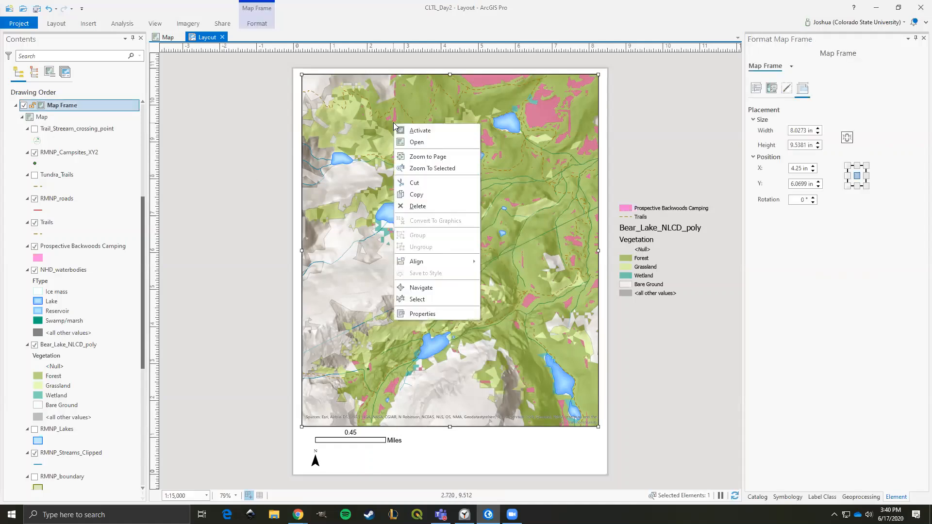
click(216, 119)
Move the map frame partly off the page, enable Align to Page, and align the frame to the page's horizontal centre.
drag(375, 123, 389, 233)
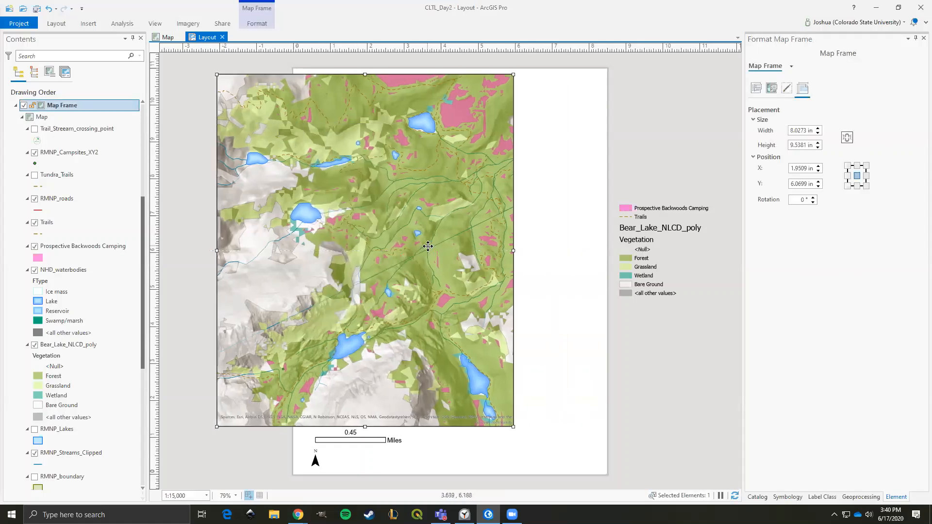
right_click(394, 275)
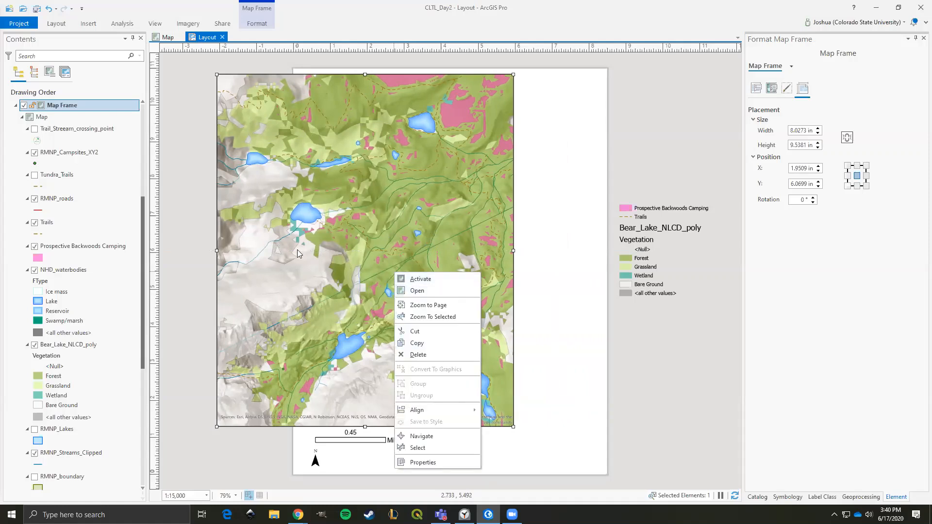
mouse_move(407, 414)
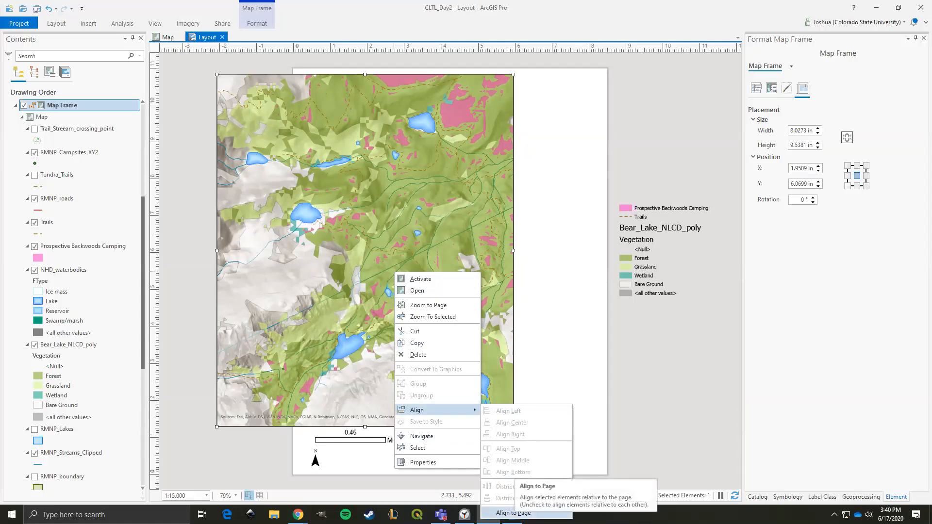
click(510, 513)
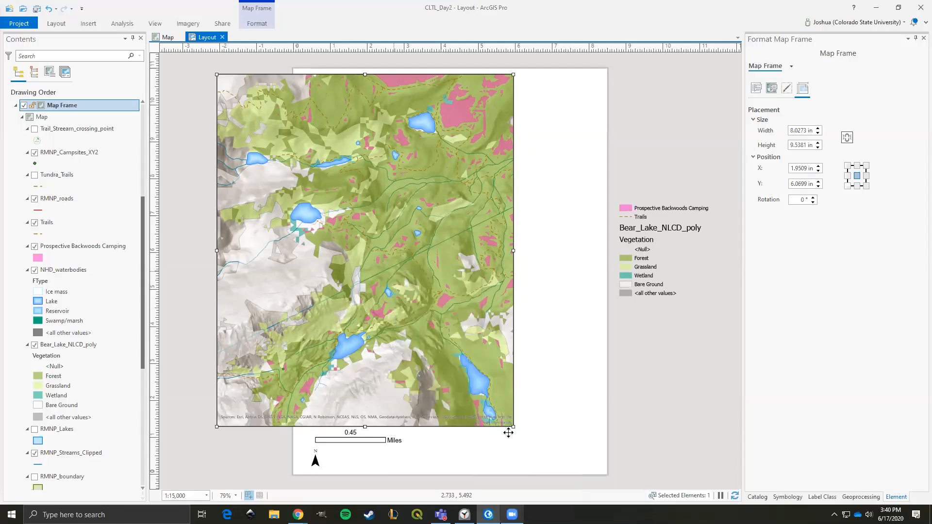
right_click(385, 235)
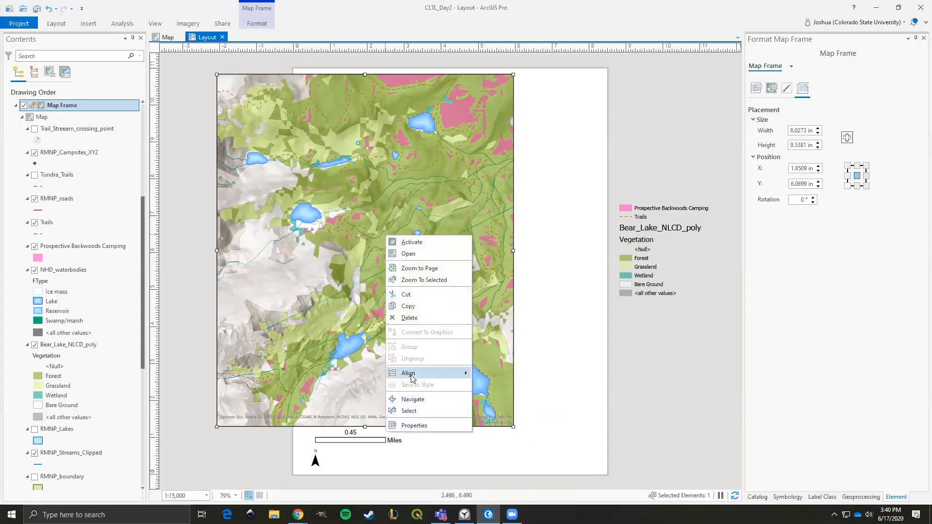
mouse_move(415, 377)
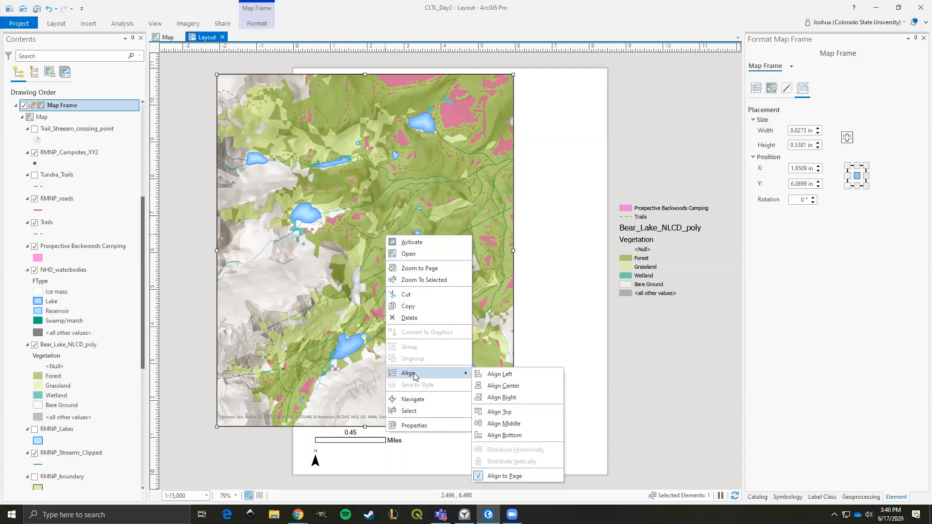
click(505, 386)
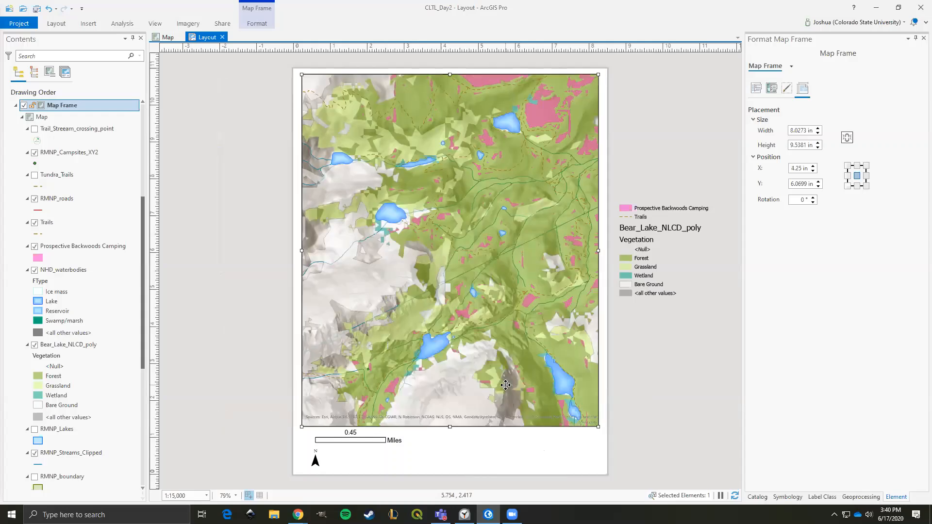
click(267, 262)
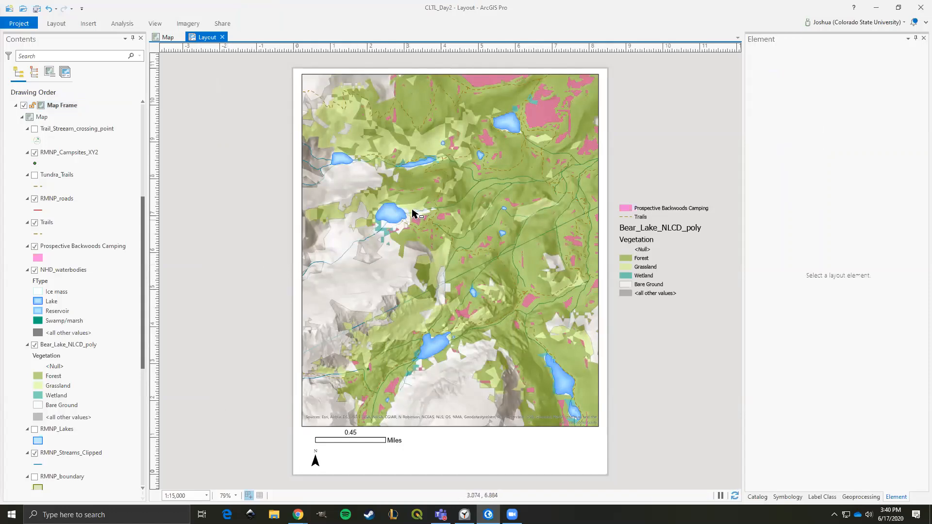
Widen the scale bar slightly so that it represents 0.5 miles.
click(359, 443)
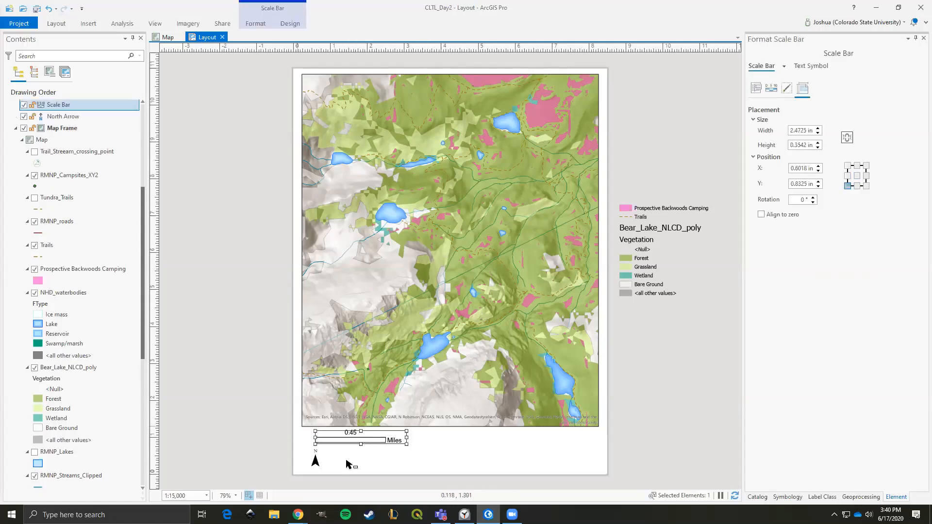
click(242, 381)
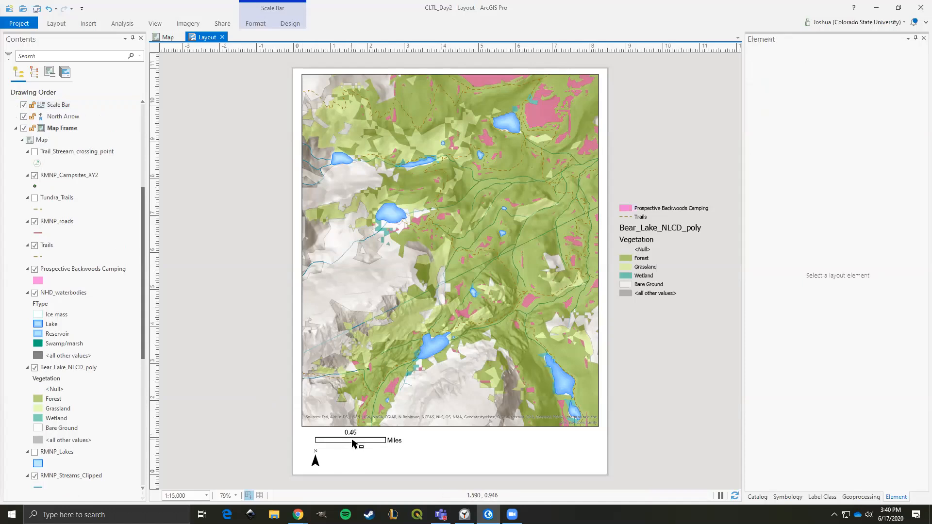
click(352, 440)
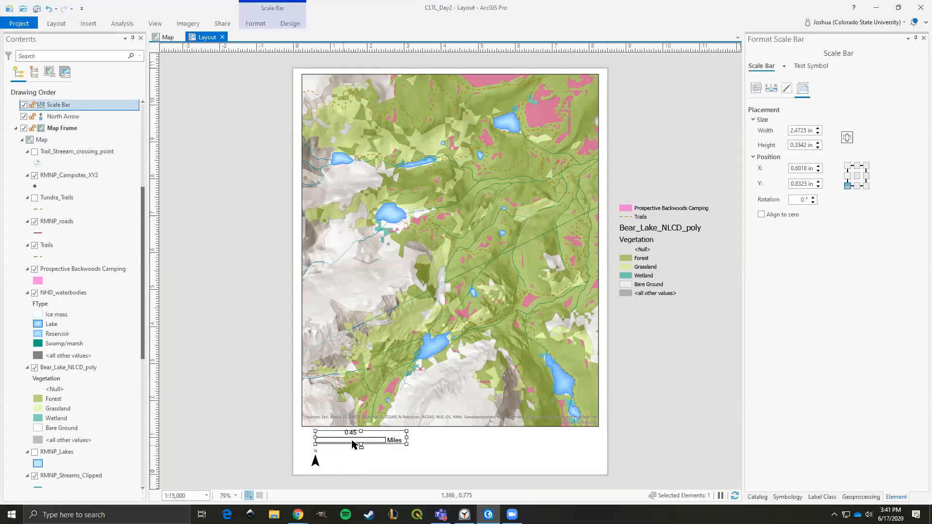
drag(406, 438, 412, 438)
click(241, 391)
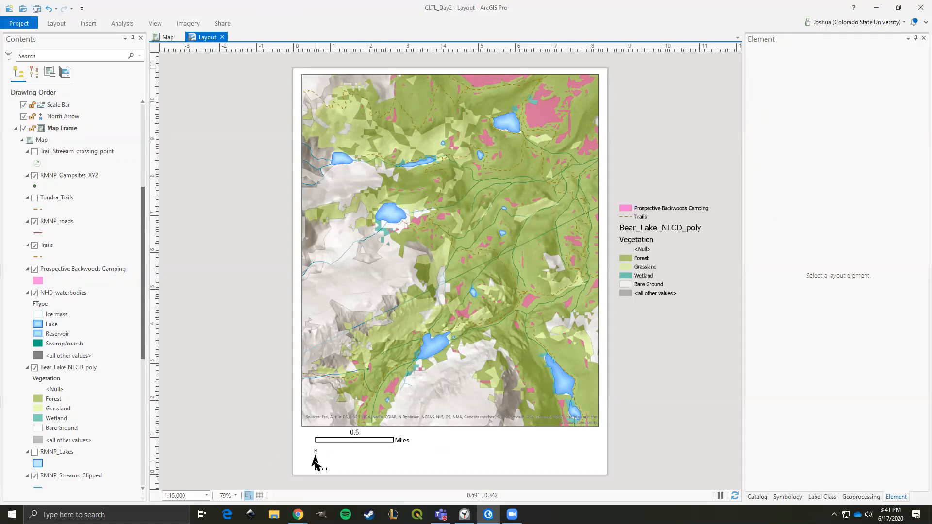
Arrange the legend in two columns and move it onto the page below the map frame, beside the scale bar.
click(649, 229)
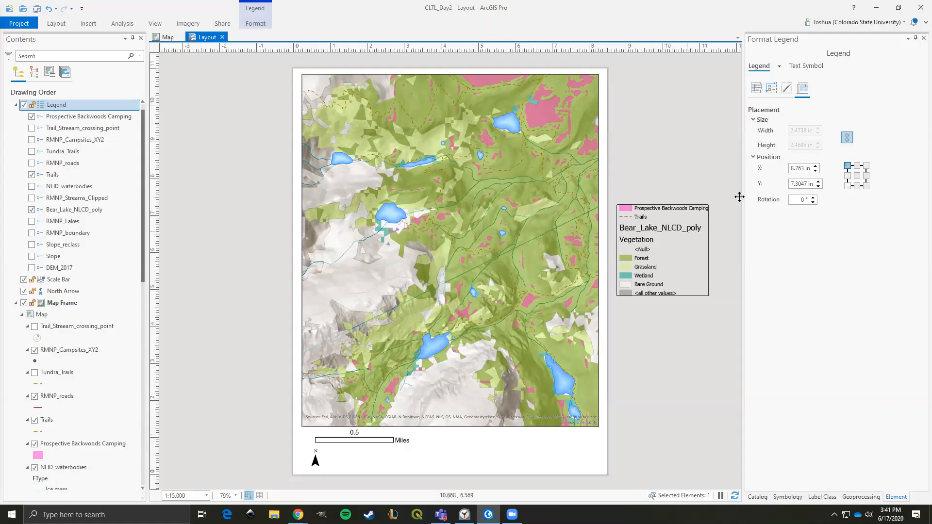
click(771, 89)
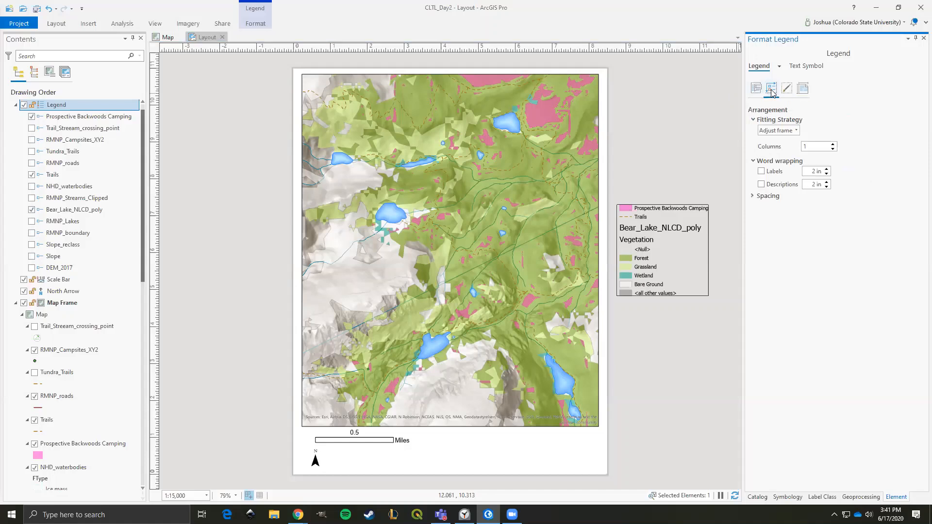
click(757, 90)
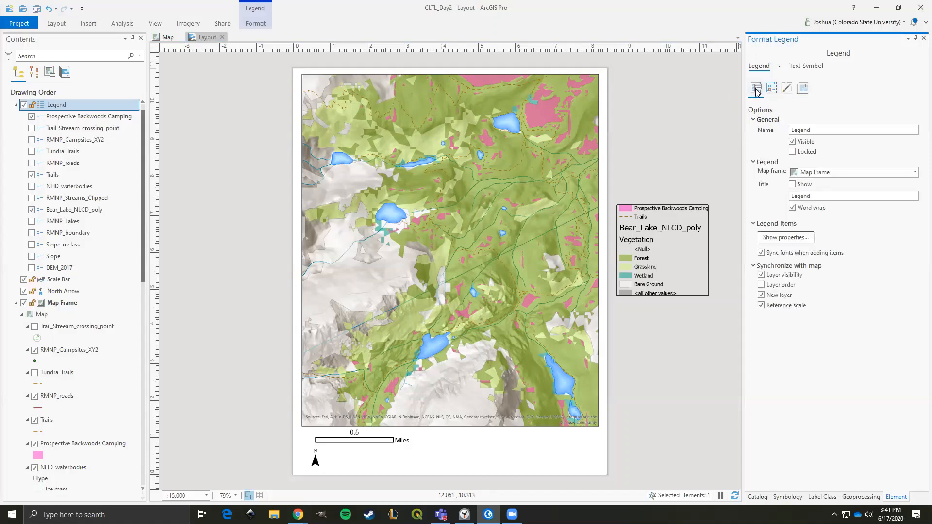
click(779, 67)
click(779, 70)
click(772, 89)
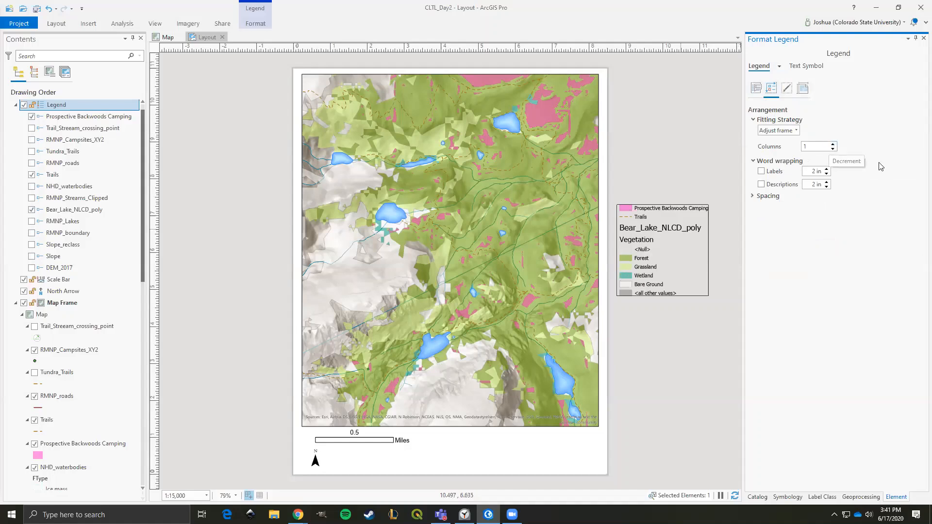
click(832, 145)
drag(692, 235, 275, 228)
drag(569, 248, 501, 449)
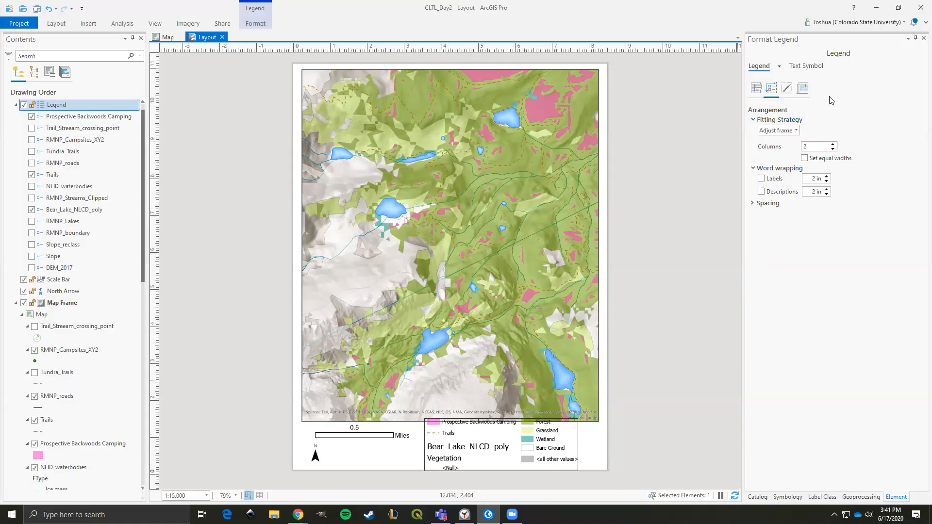
Hide the group layer names and layer names for all legend items and nudge the legend clear of the map frame.
click(753, 203)
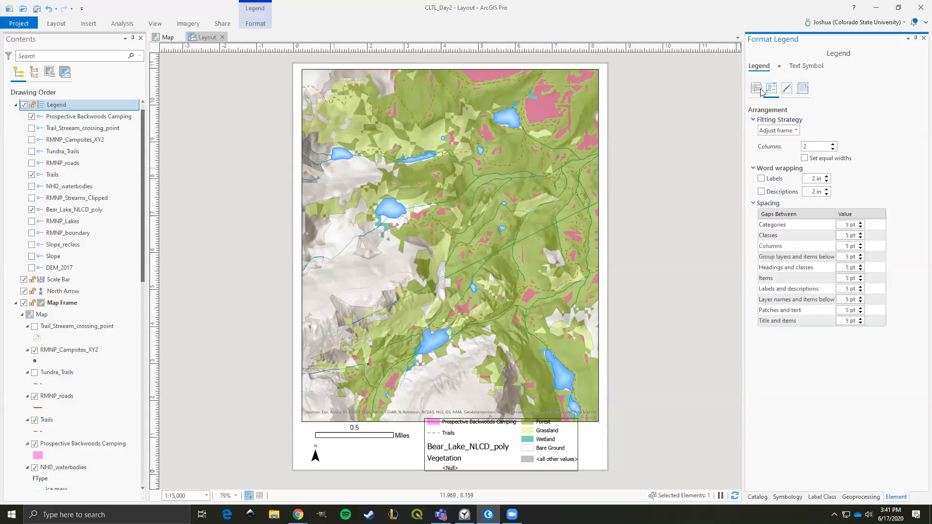
click(757, 90)
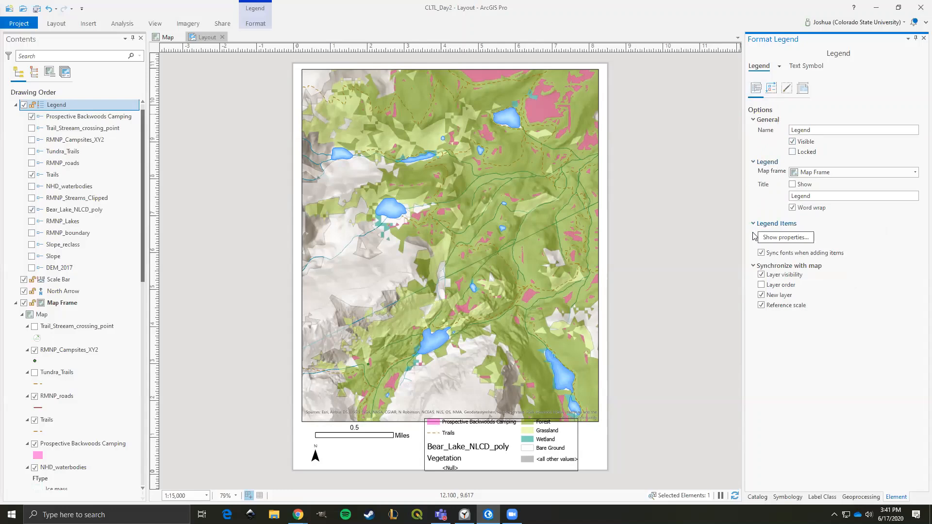
click(776, 238)
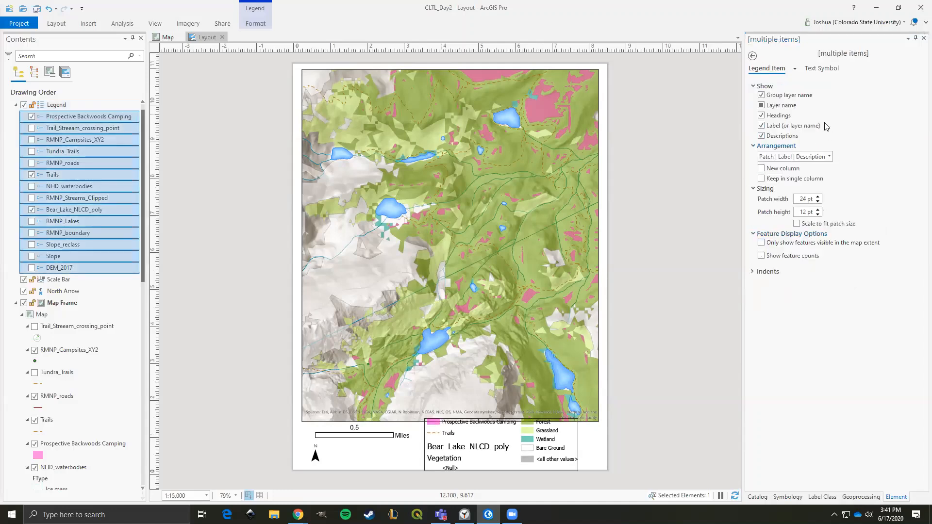
click(761, 95)
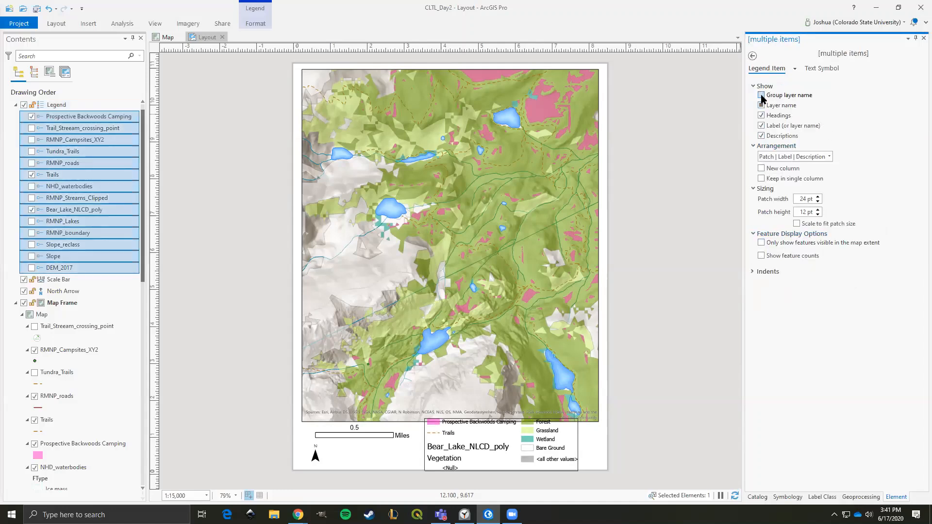
click(761, 105)
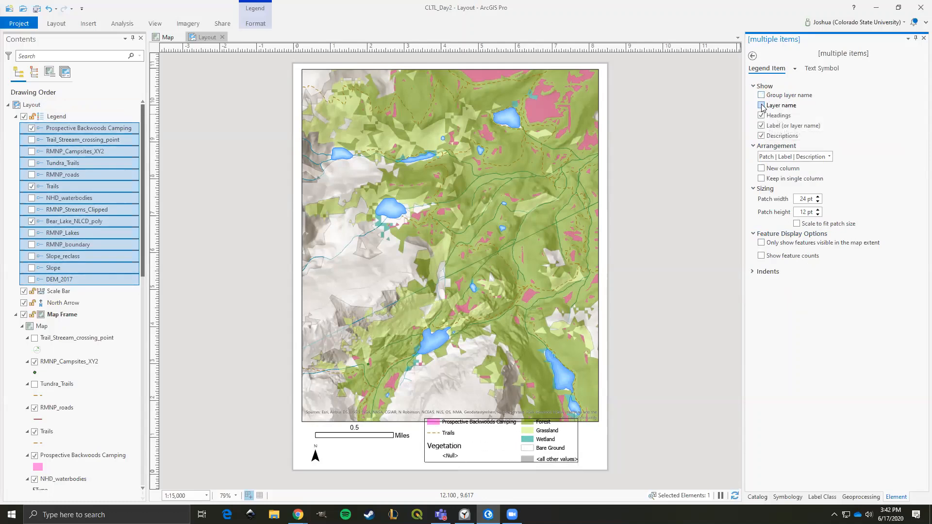
drag(532, 440, 527, 445)
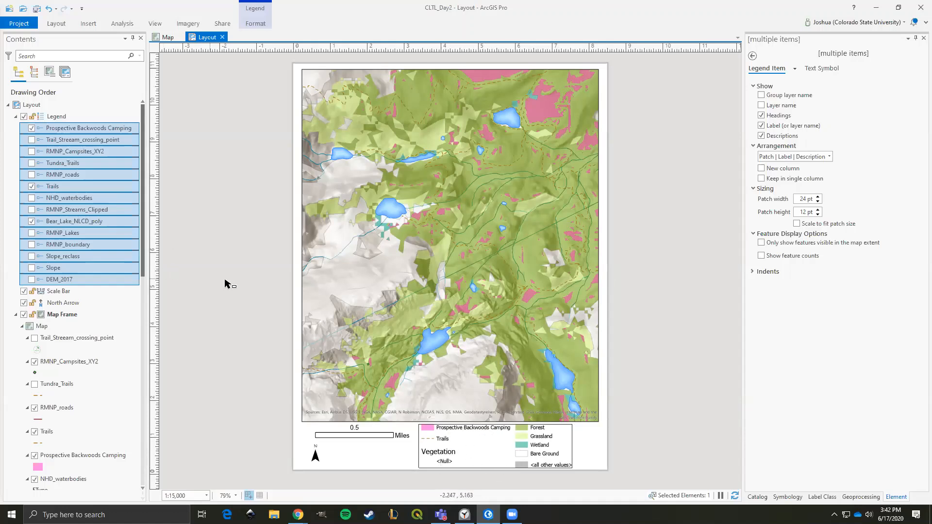
Reorder the legend so that Prospective Backwoods Camping and Trails come last, after the vegetation classes.
click(246, 205)
drag(63, 133, 77, 287)
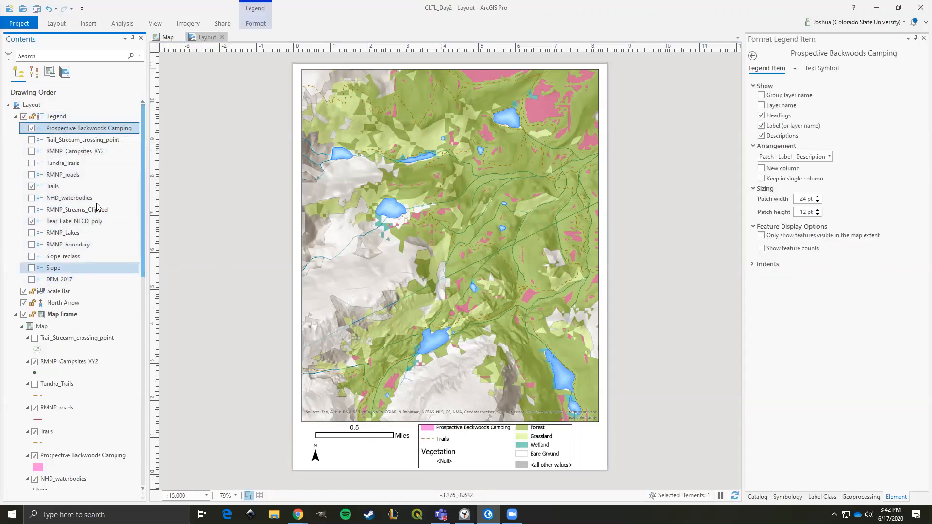
drag(55, 188, 196, 304)
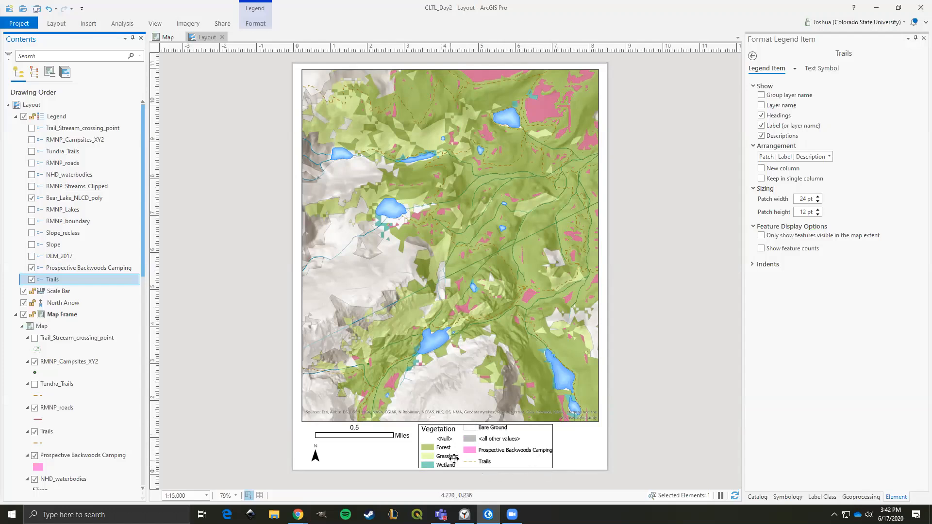
click(445, 438)
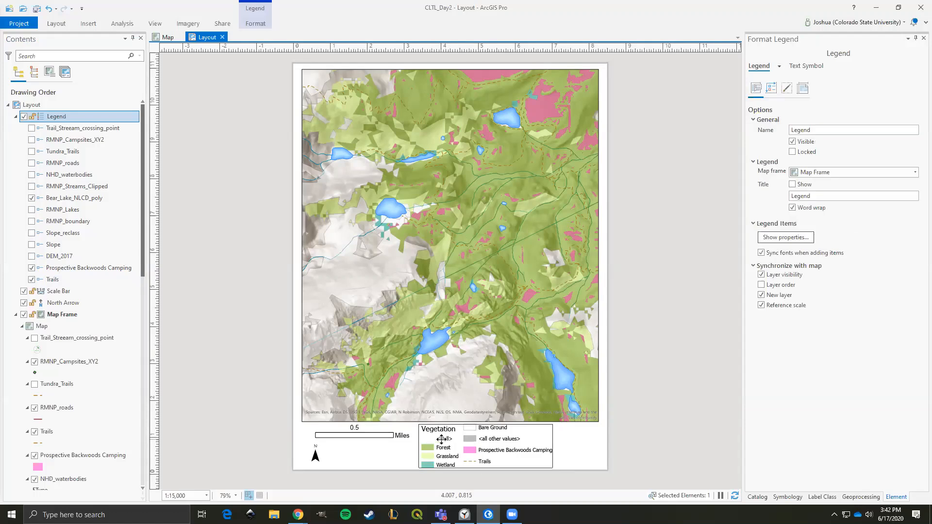
click(248, 322)
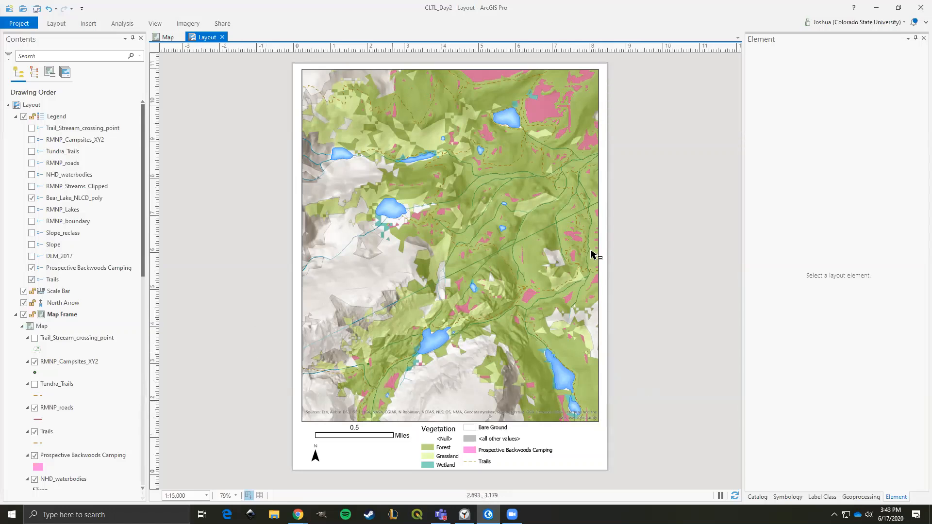
Insert the Service Layer Credits dynamic text into the layout and move it across the page's left edge, partly overlapping the map frame.
click(88, 24)
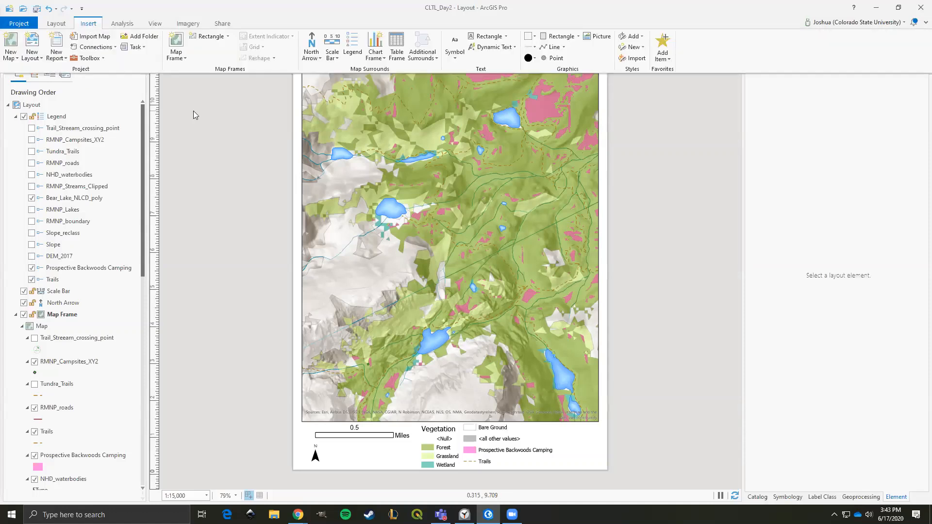
click(89, 24)
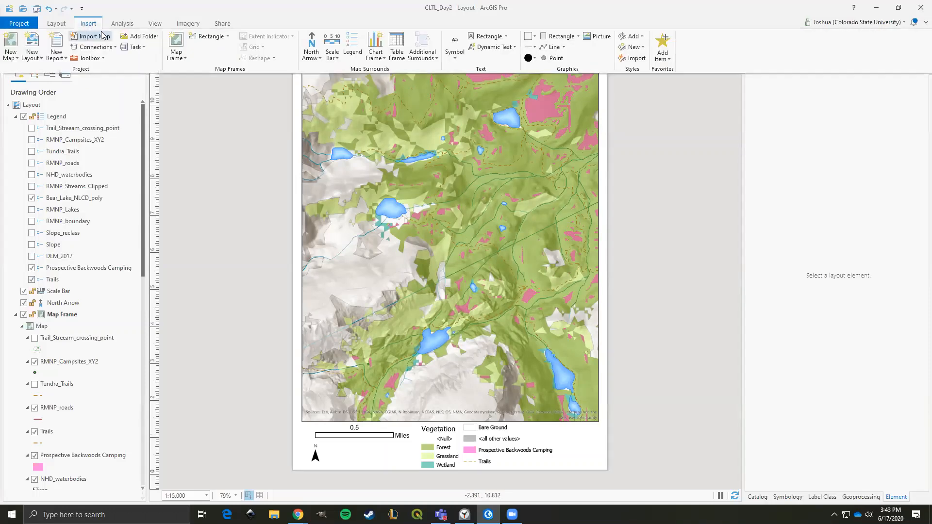
click(501, 48)
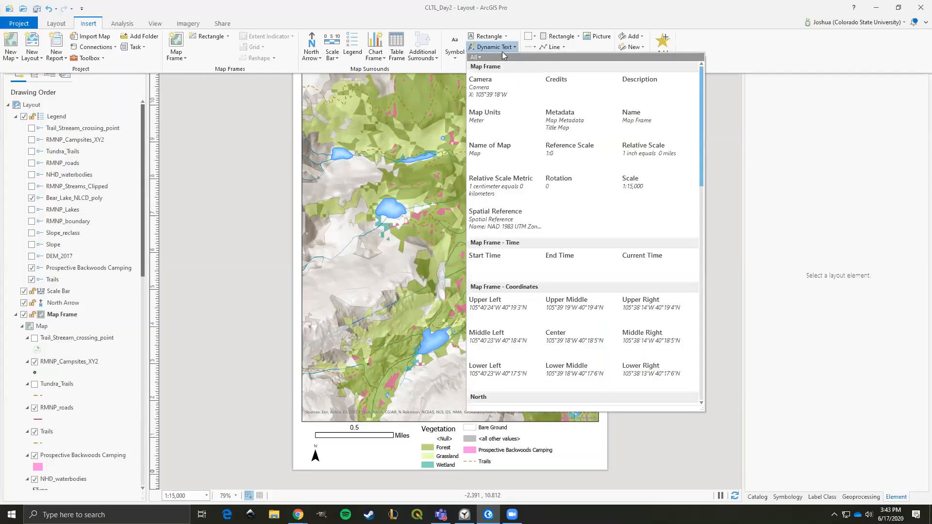
scroll(560, 148, down, 10)
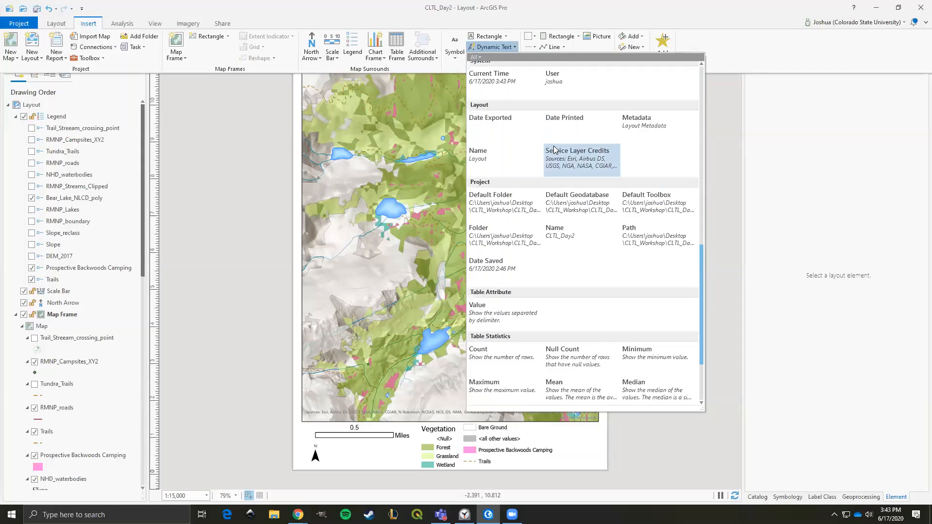
scroll(555, 148, down, 6)
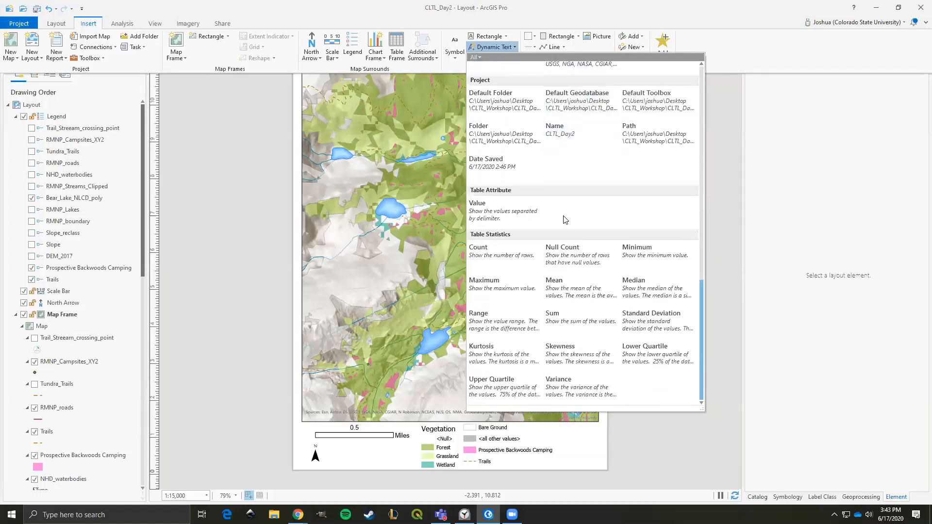
scroll(565, 219, up, 3)
scroll(565, 220, up, 2)
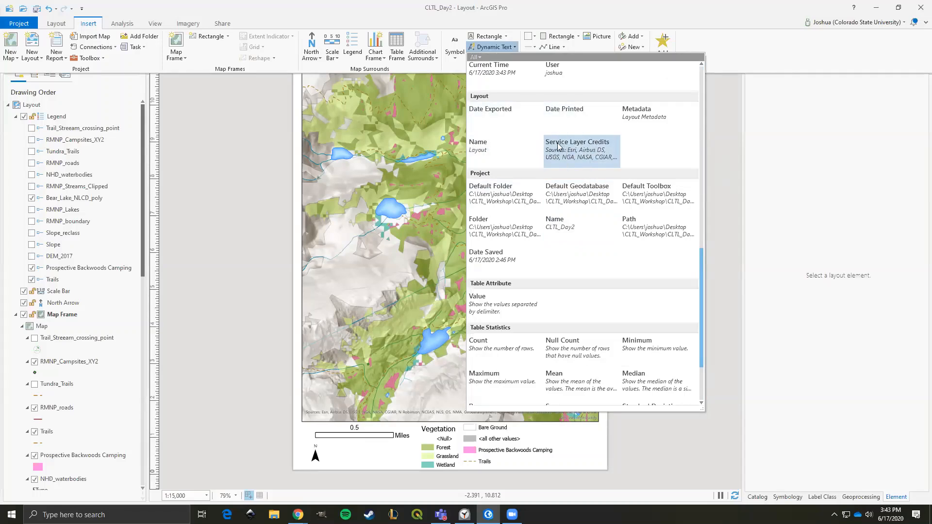
click(586, 155)
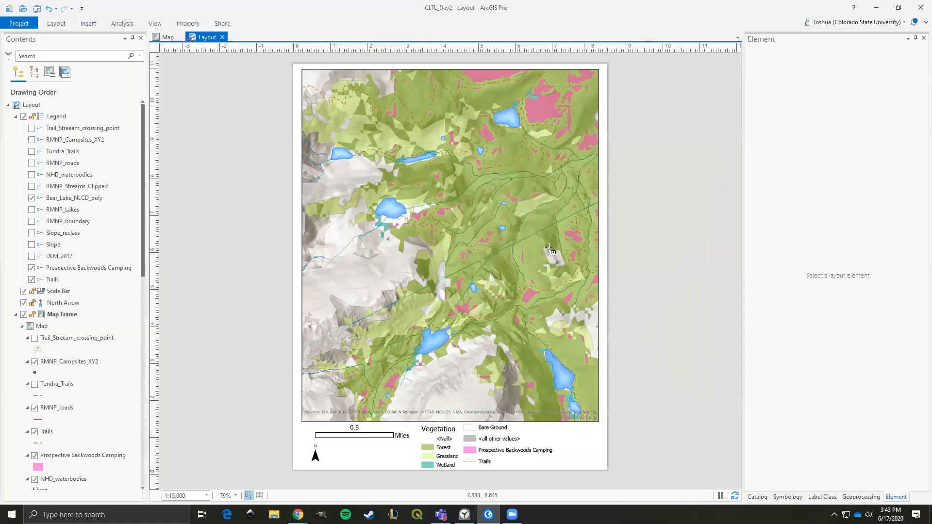
click(633, 307)
drag(679, 295, 208, 332)
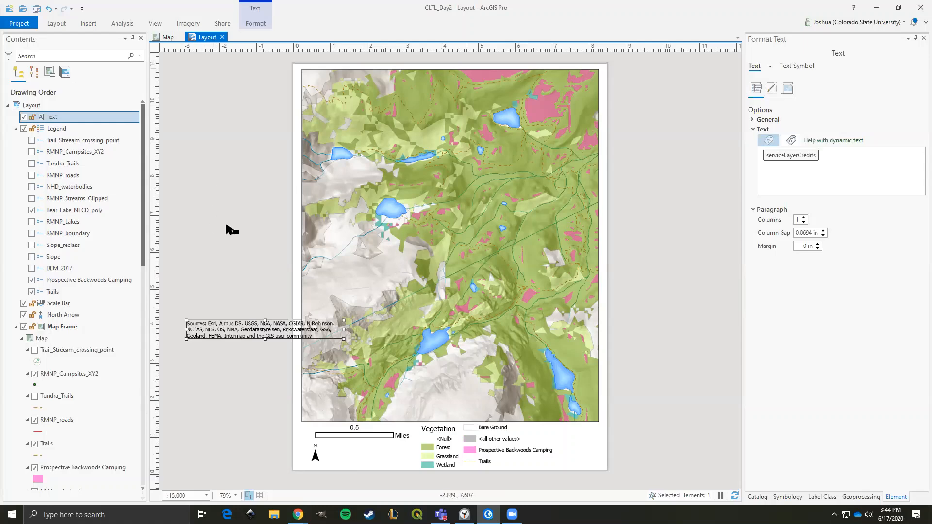
Move the service layer credits text beside the legend, across the page's right edge, and set its font size to 8 pt.
click(228, 259)
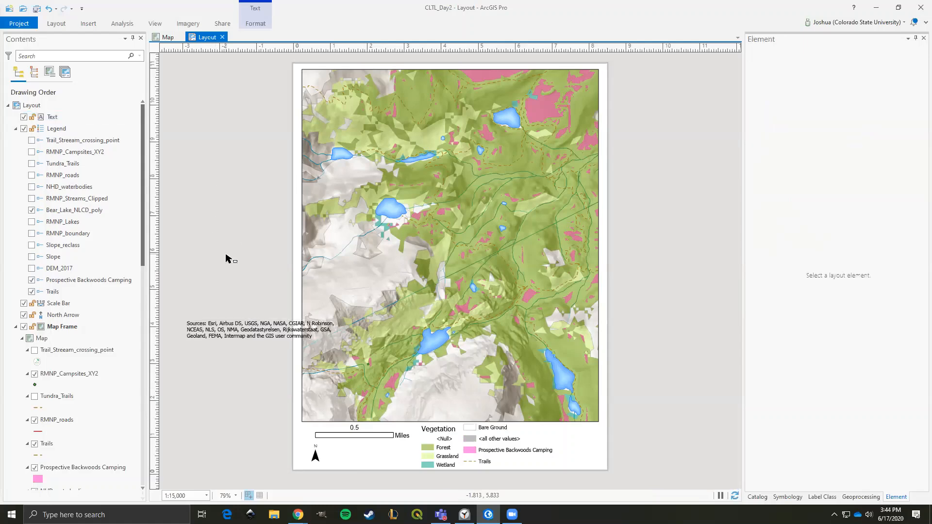
click(238, 330)
drag(238, 331, 619, 441)
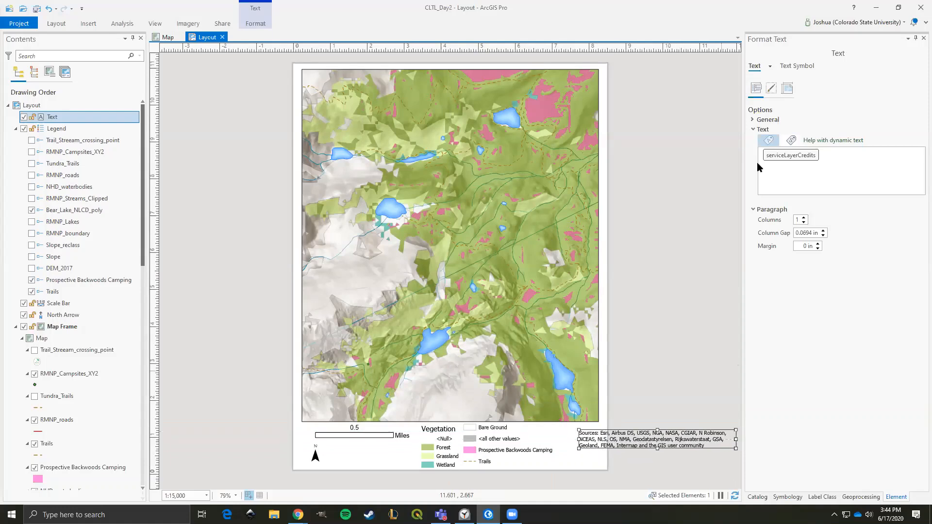
click(808, 67)
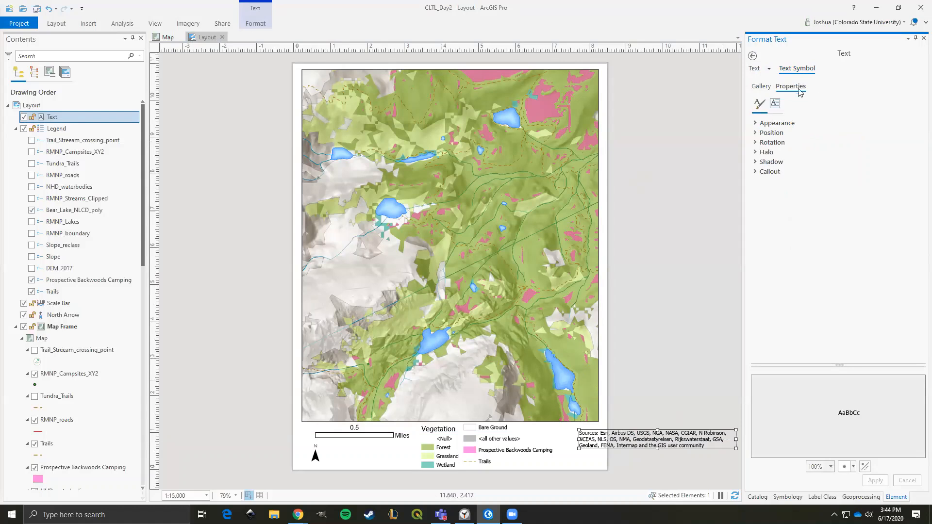
click(756, 123)
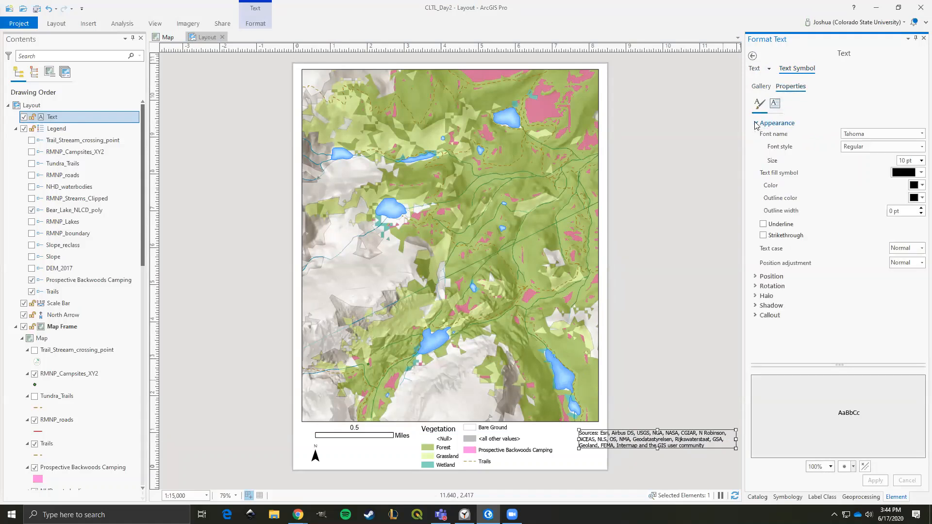
click(921, 160)
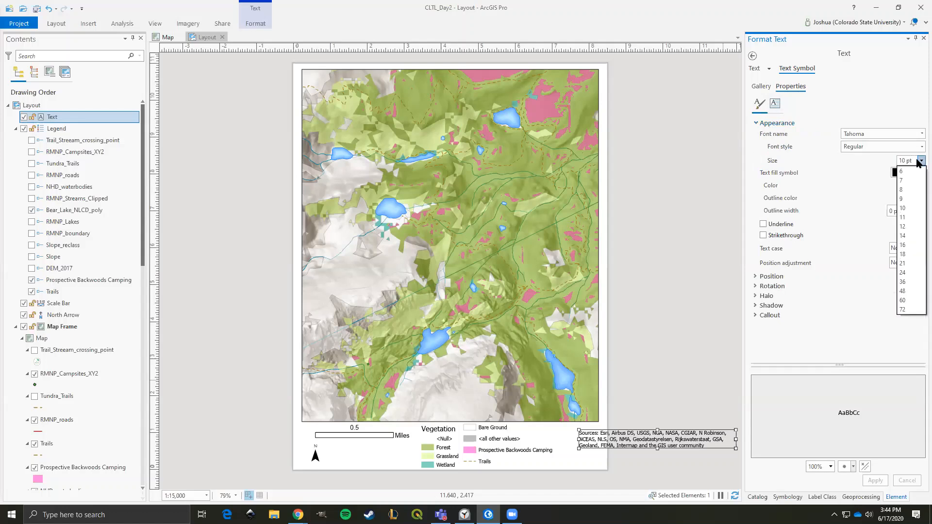
click(902, 190)
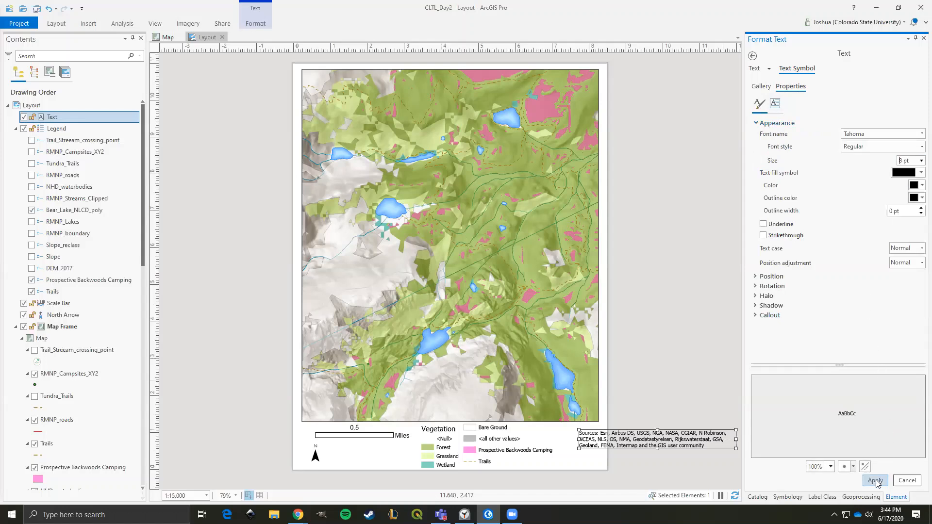
click(705, 86)
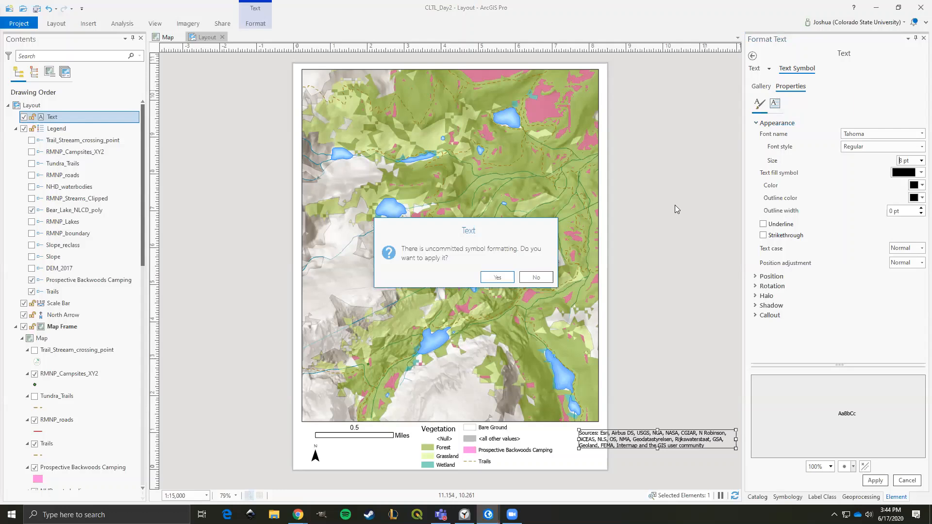
click(496, 277)
drag(705, 90, 634, 391)
right_click(632, 388)
click(626, 409)
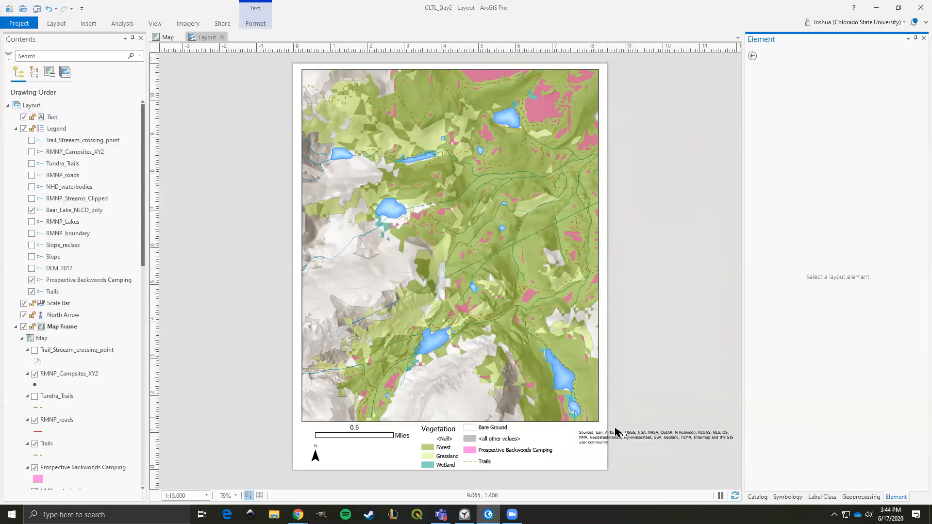
click(636, 436)
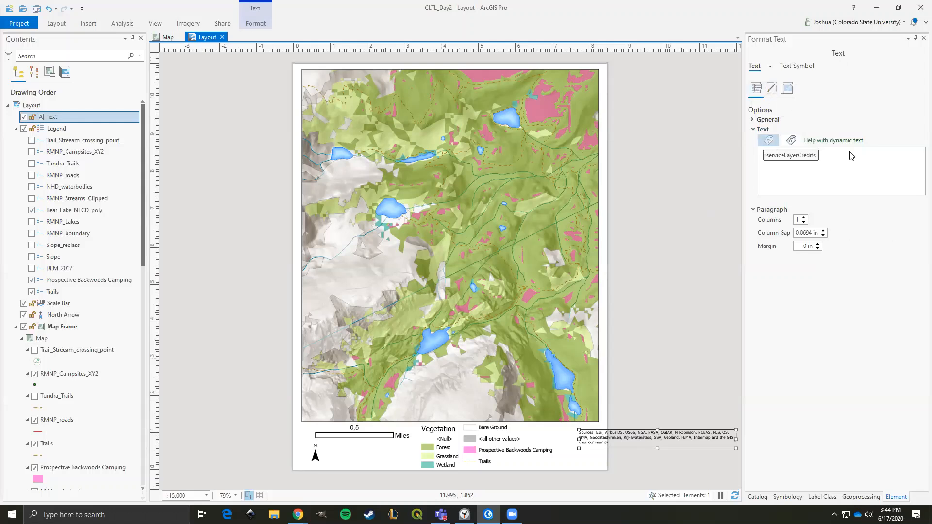
click(798, 66)
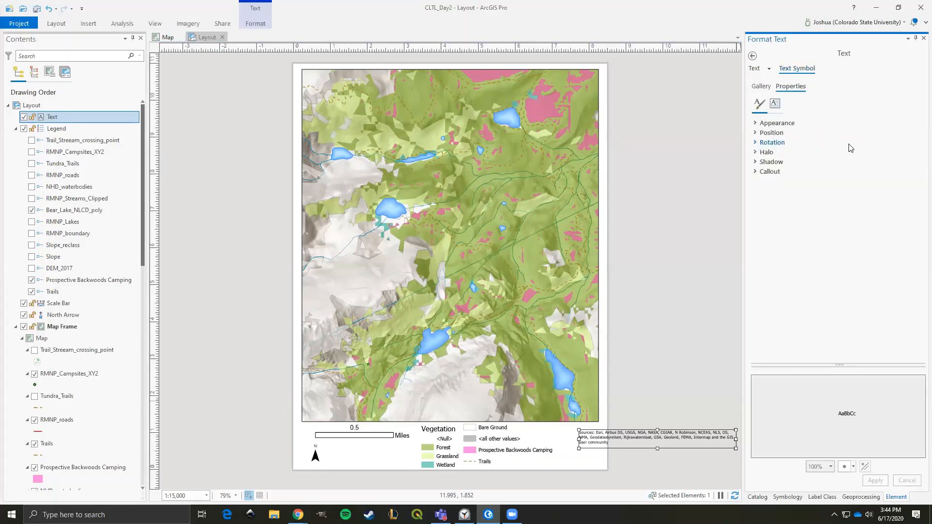
click(755, 124)
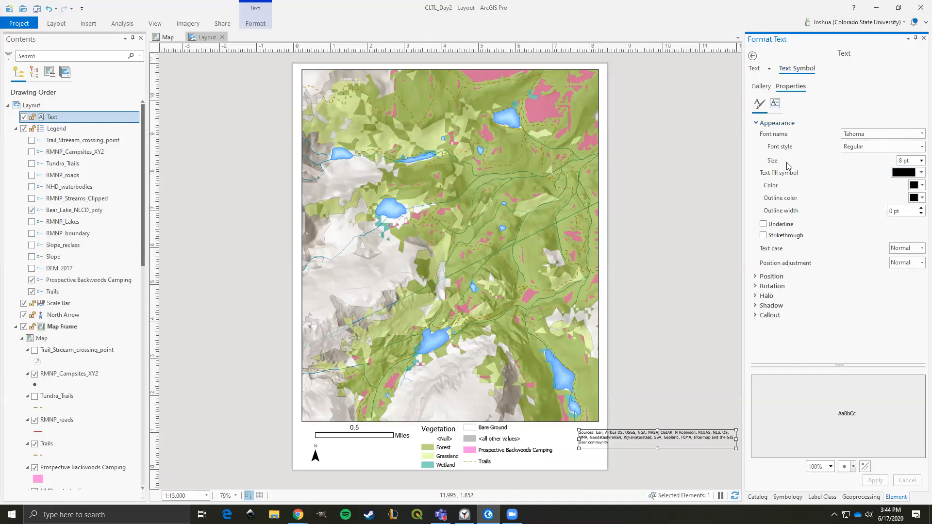
click(677, 376)
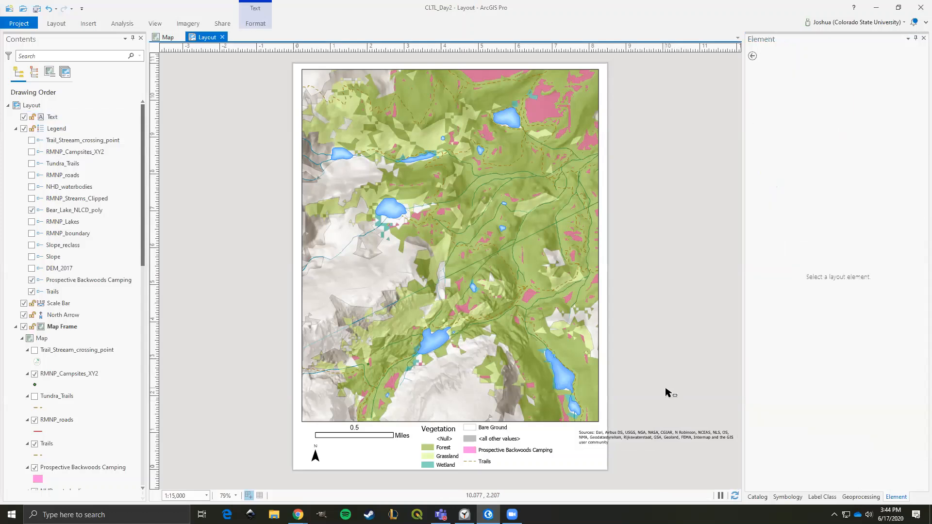
click(646, 433)
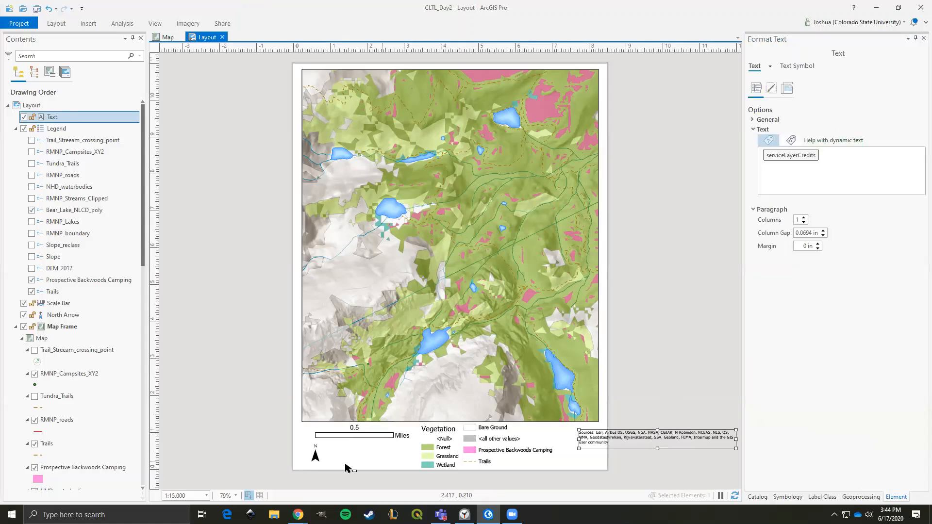
click(311, 449)
click(280, 440)
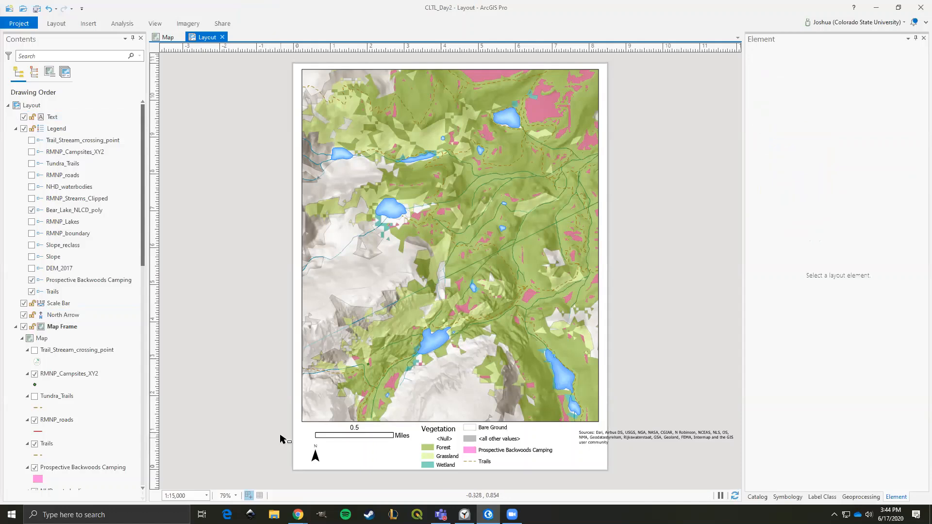
Move the credits text along the page's bottom edge below the legend and widen it to about the map frame's width.
click(613, 438)
drag(612, 438, 416, 443)
drag(584, 452, 466, 477)
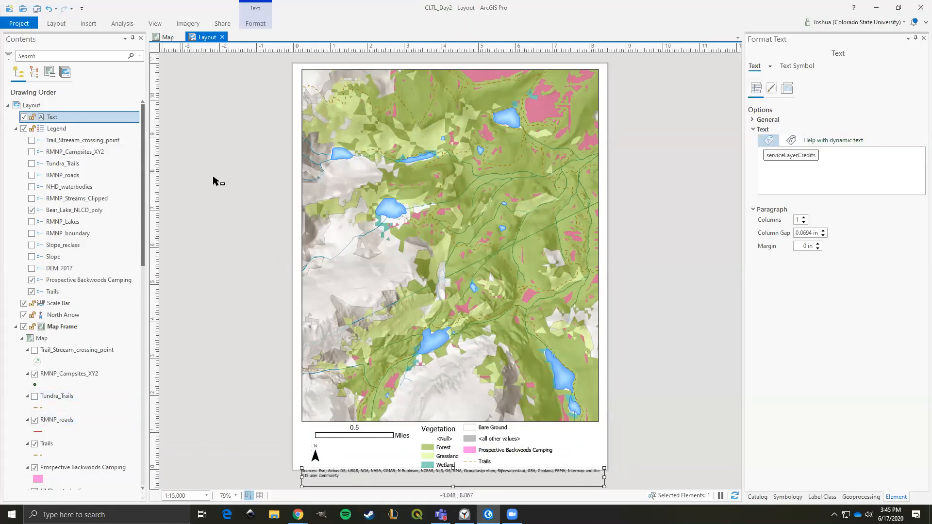
click(202, 101)
click(88, 24)
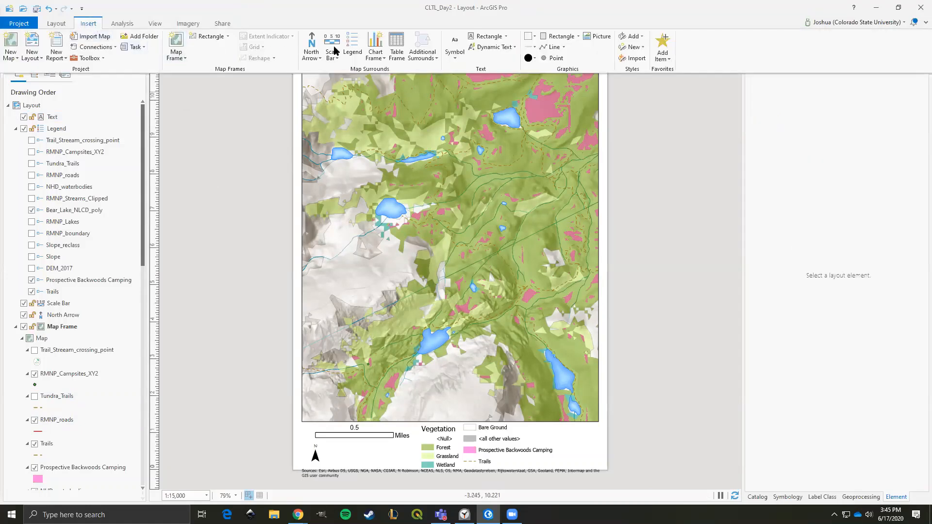
click(506, 36)
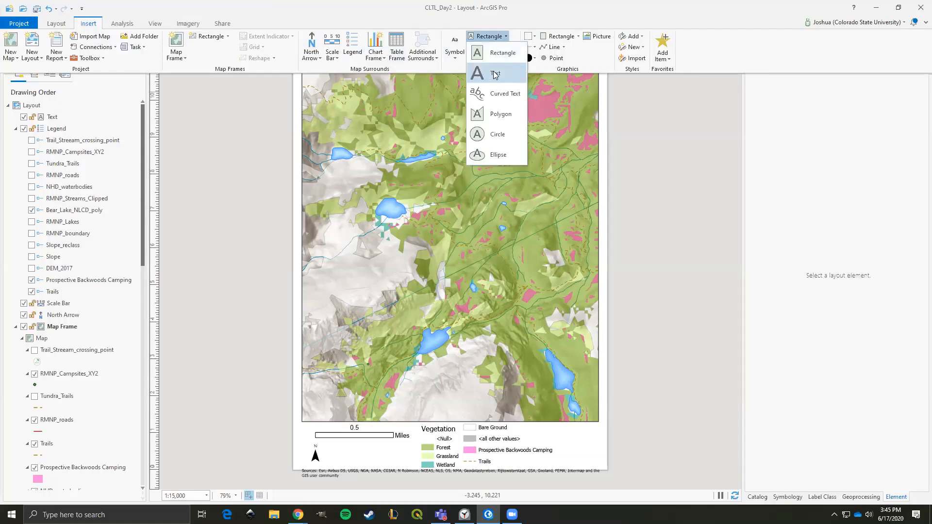
click(433, 59)
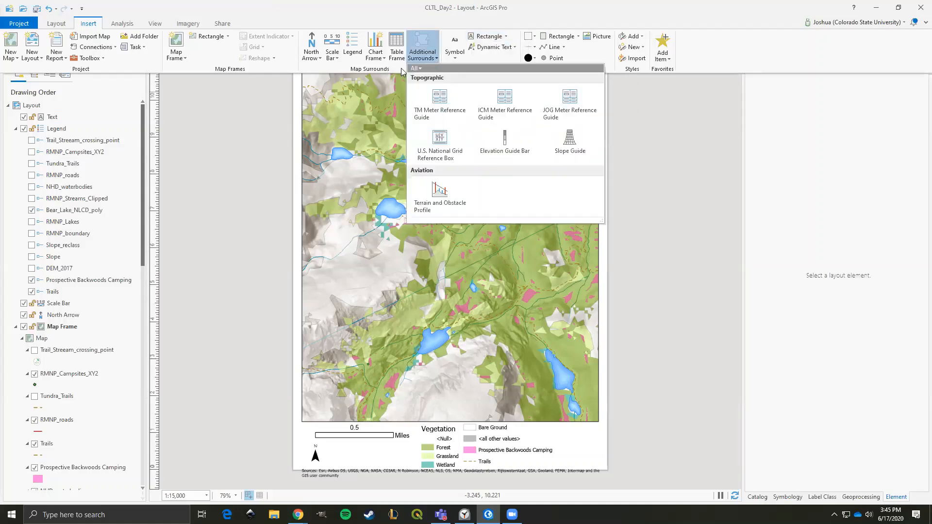
click(458, 26)
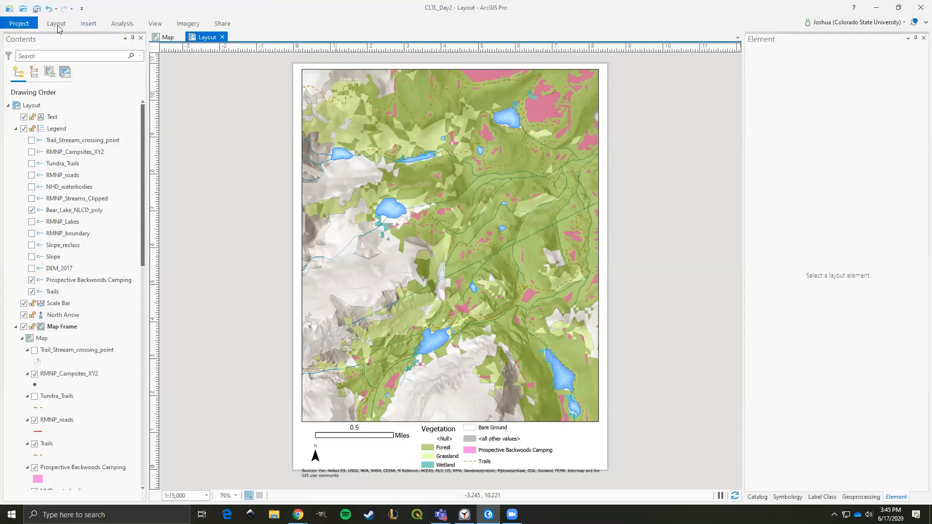
Insert a plain text element reading "Backwoods Camping" off the page, to the left of the map frame's upper part.
click(89, 24)
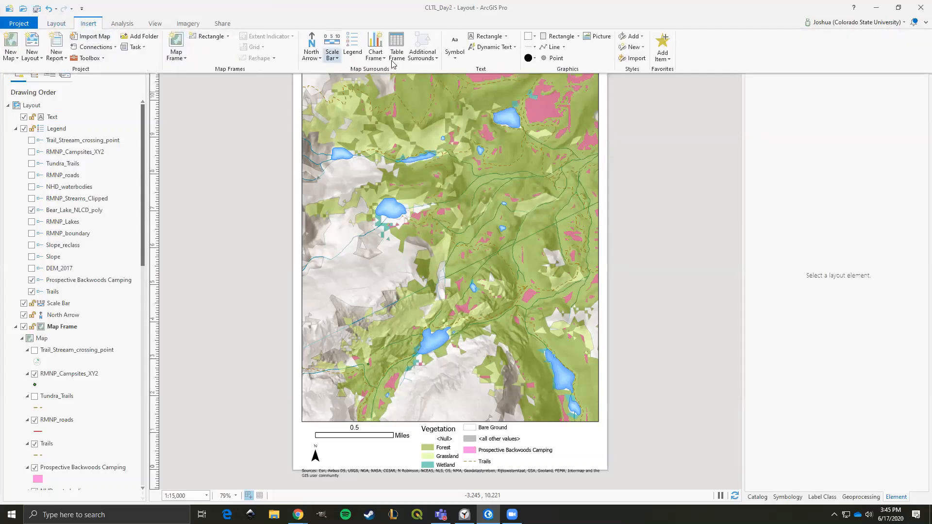
click(506, 36)
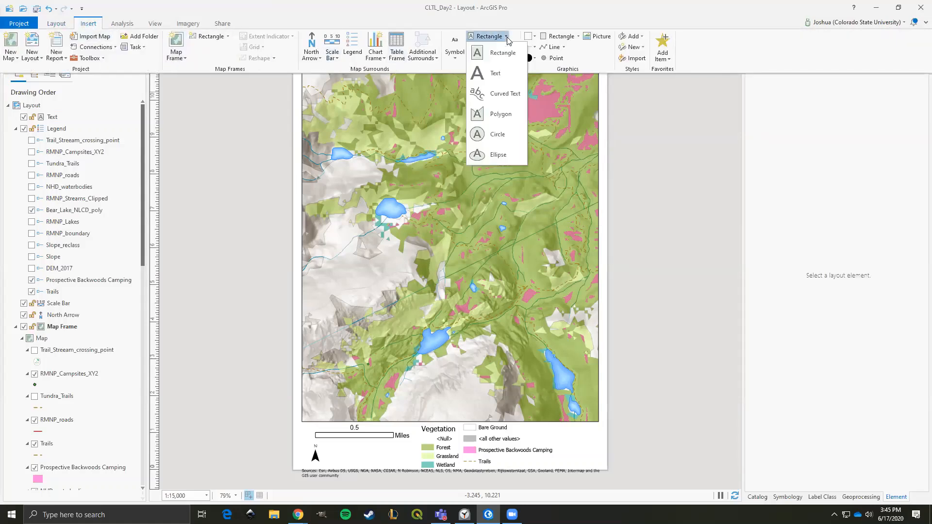
click(495, 75)
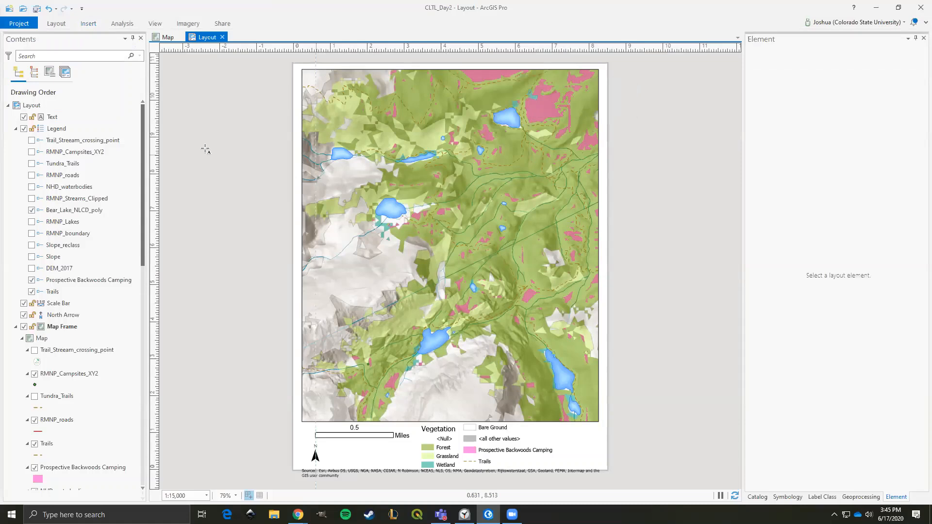
click(205, 97)
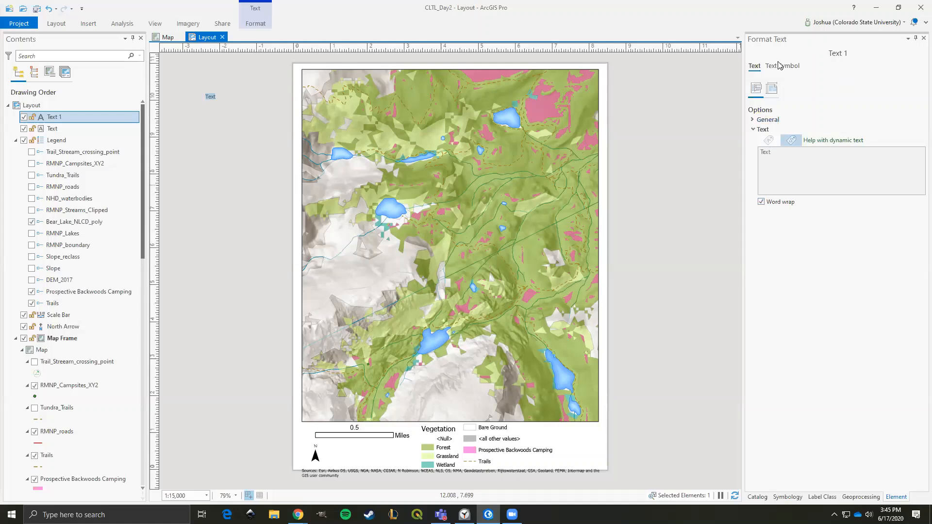
click(787, 159)
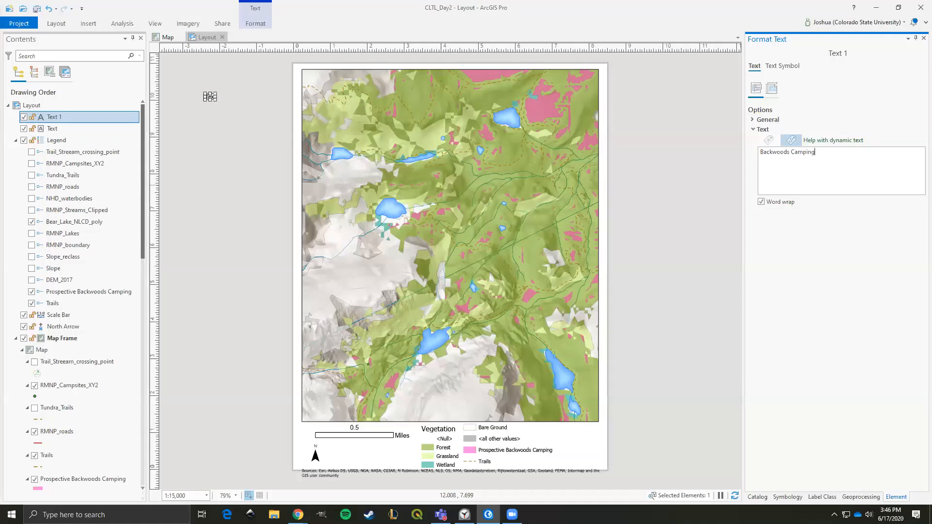
click(640, 231)
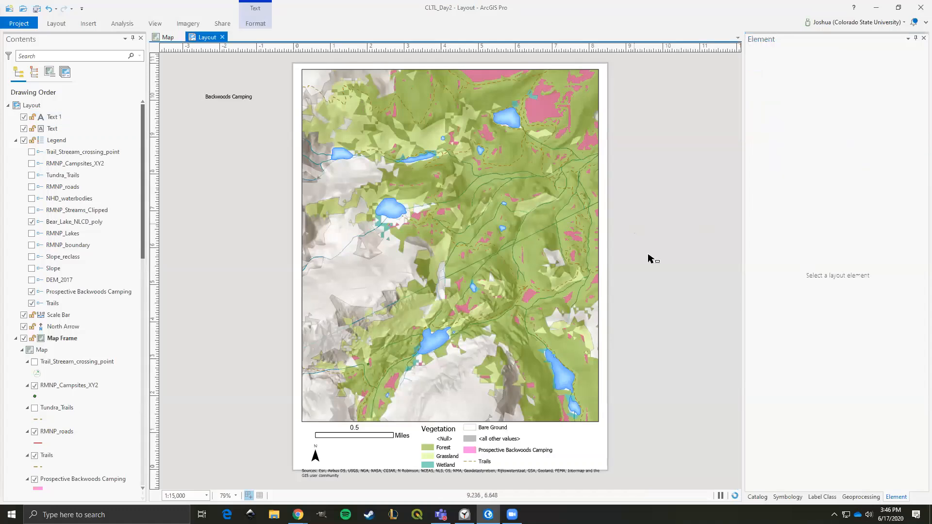
click(218, 98)
drag(224, 98, 259, 106)
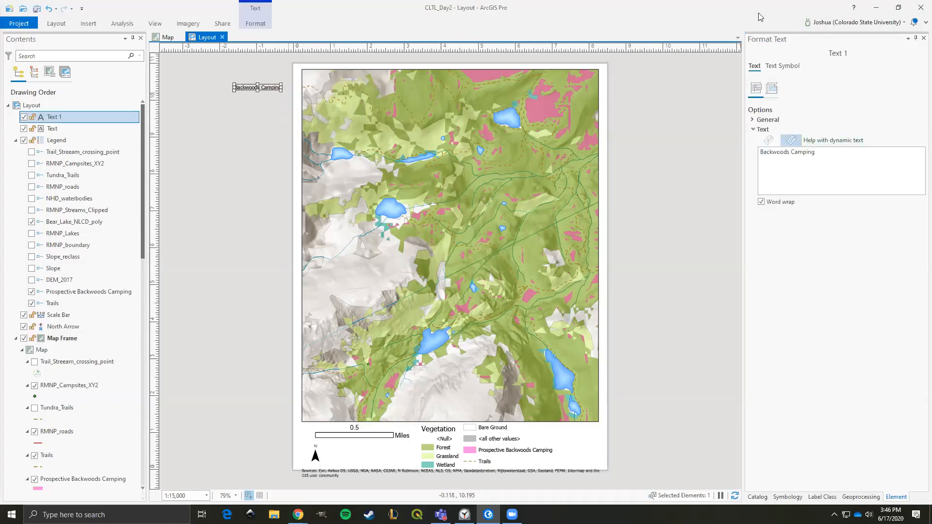
Try the Backwoods Camping title at 14 pt, set it to 24 pt, and move it farther left off the map frame.
click(787, 68)
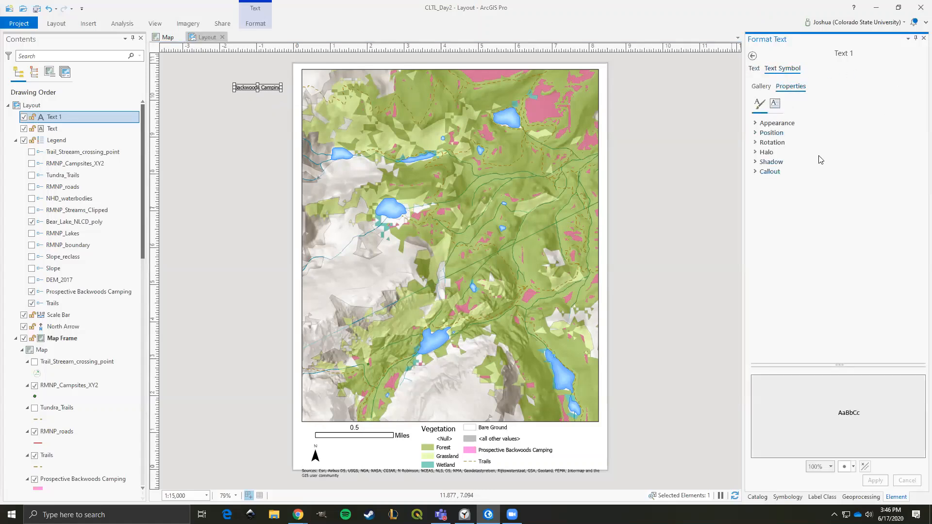
click(756, 124)
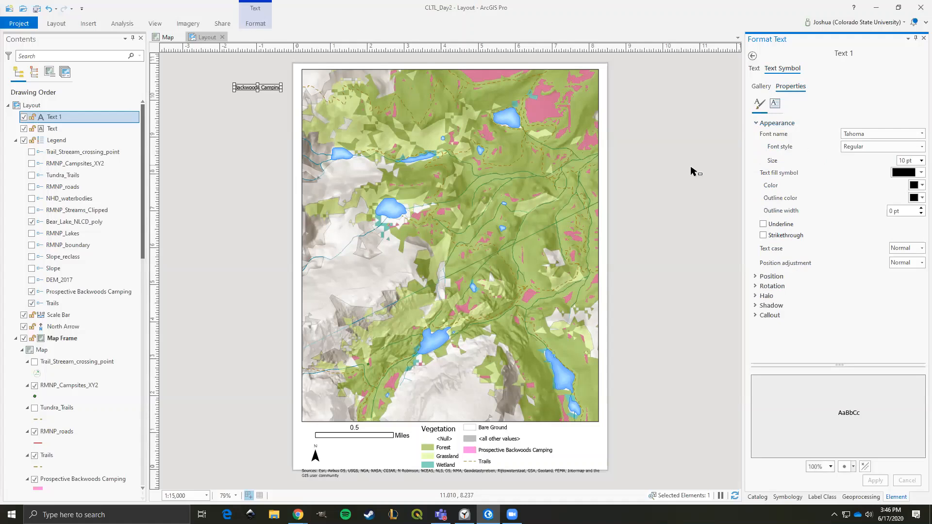
click(921, 161)
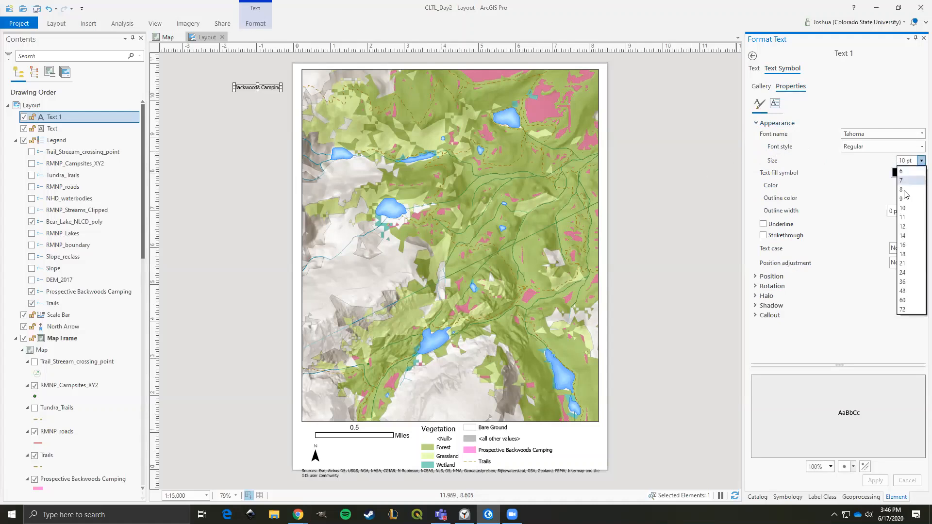
click(904, 236)
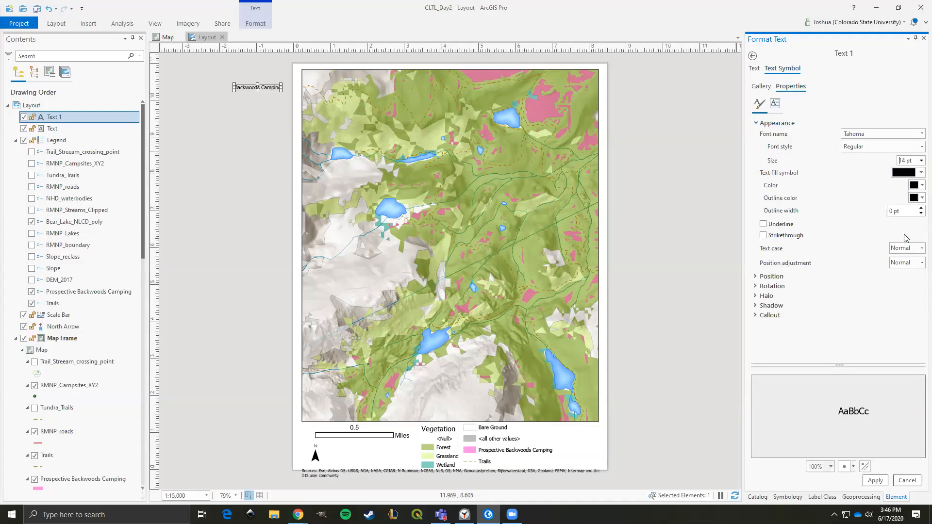
click(875, 480)
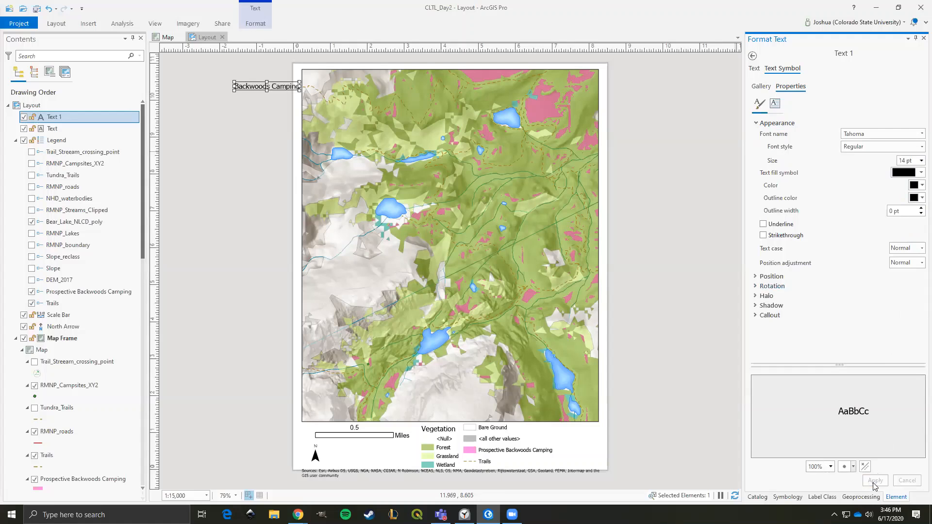
click(920, 160)
click(906, 283)
click(876, 480)
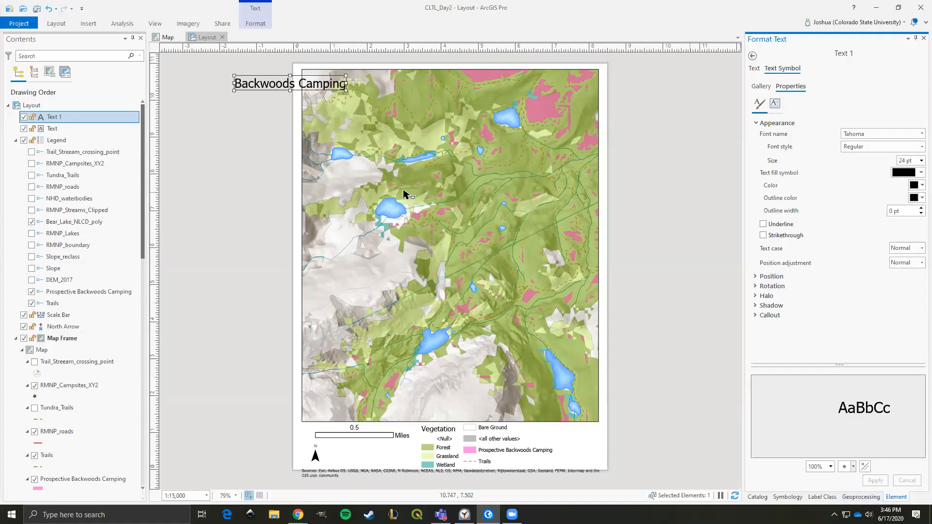
drag(271, 81, 214, 97)
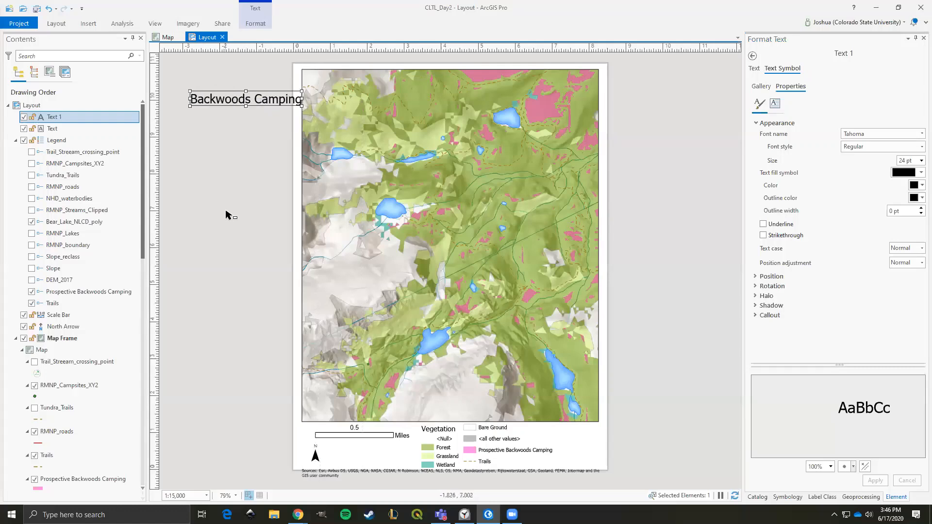
Reduce the Backwoods Camping title's font size to 21 pt.
click(919, 162)
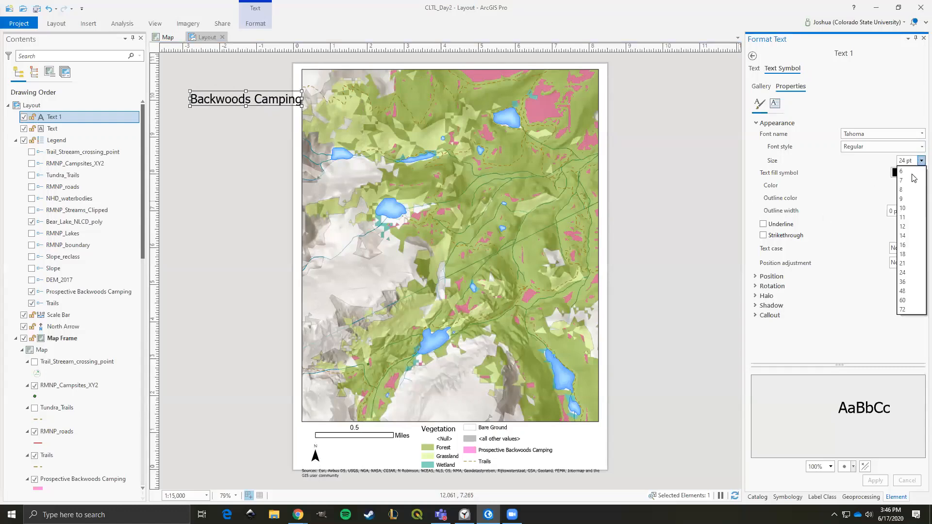
click(903, 263)
click(875, 481)
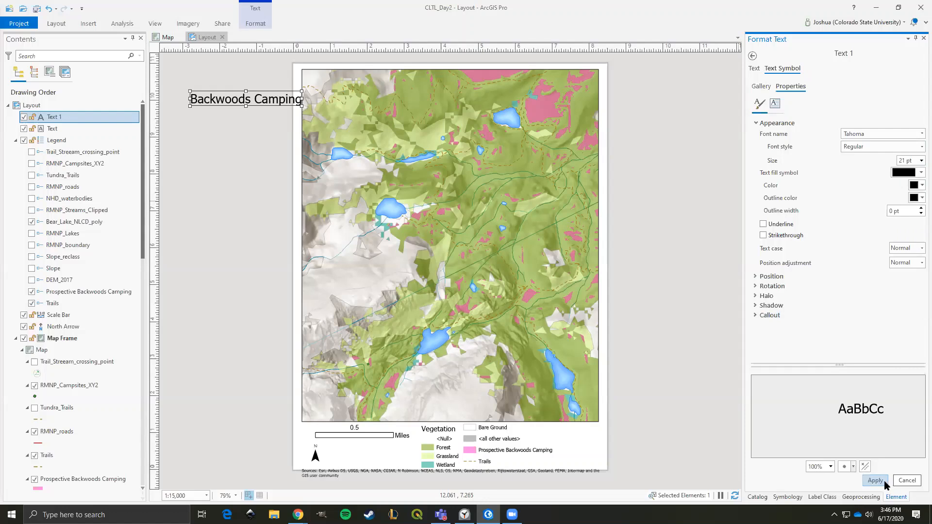
click(237, 132)
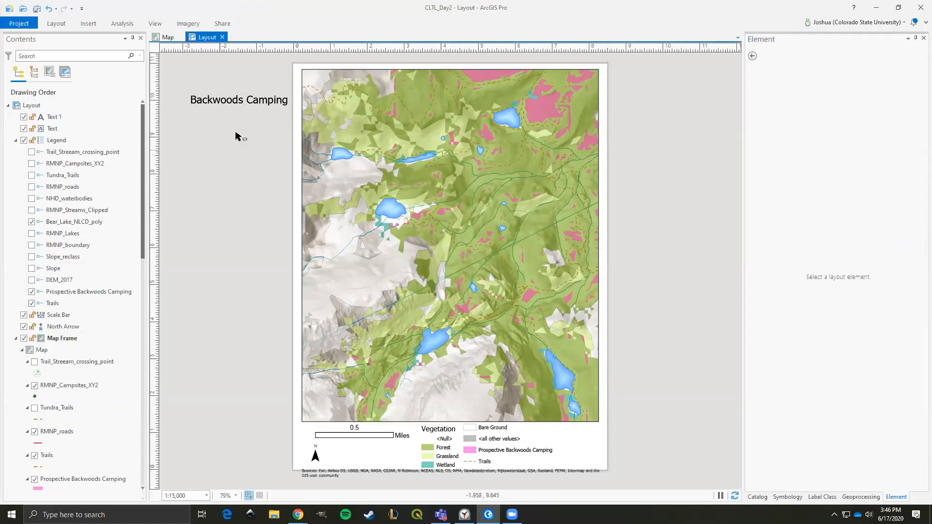
click(237, 103)
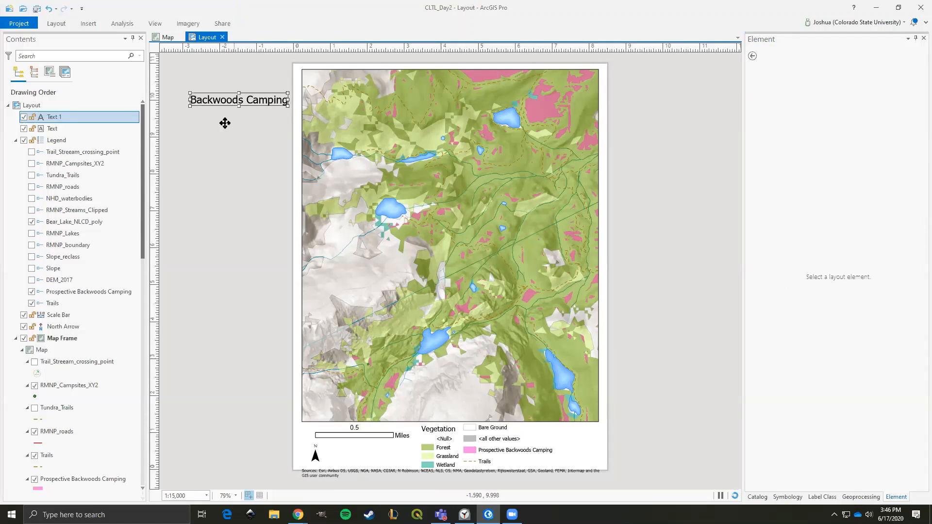
click(226, 221)
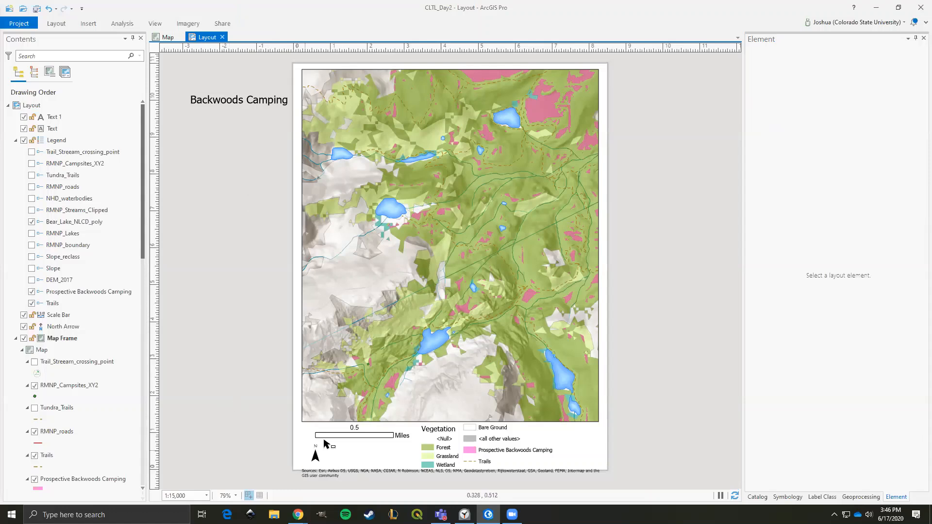
Move the scale bar inside the map frame near its lower middle and the north arrow into the frame's lower-left corner.
click(347, 435)
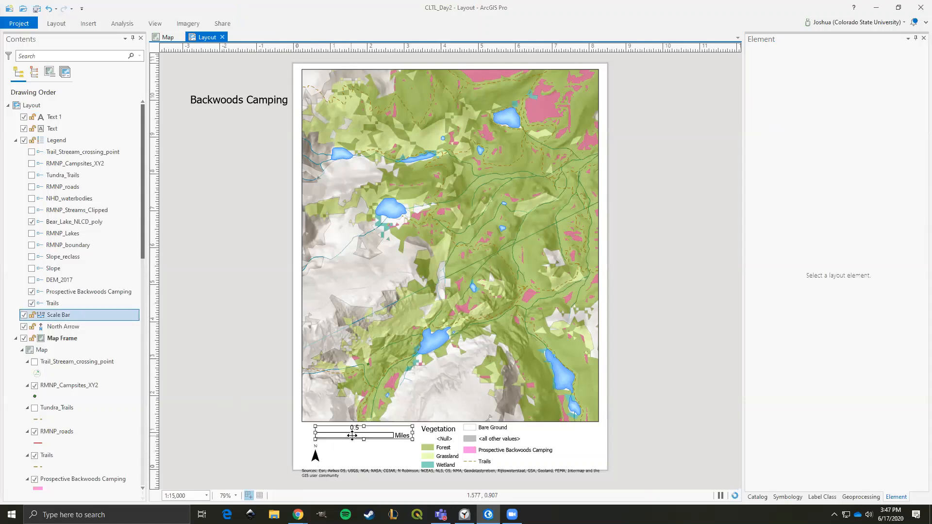
drag(352, 436, 433, 414)
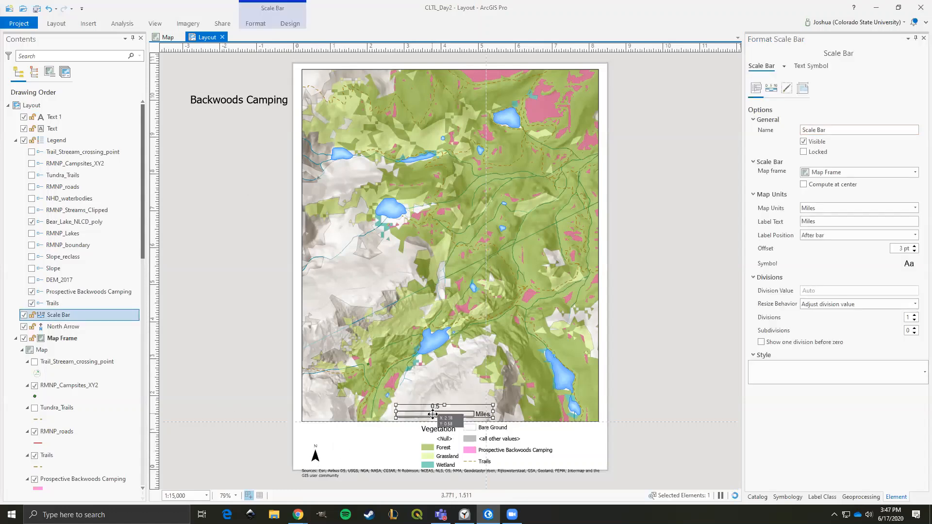
click(280, 453)
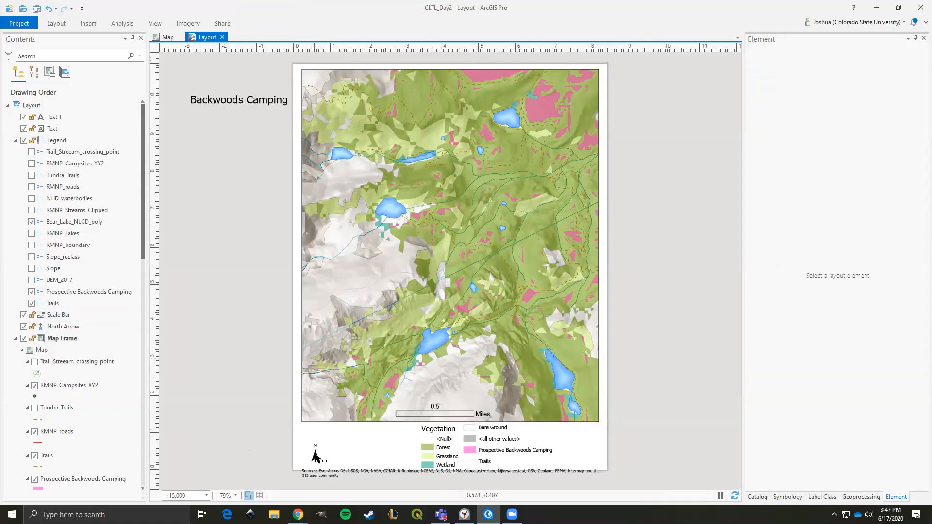
drag(313, 466, 315, 410)
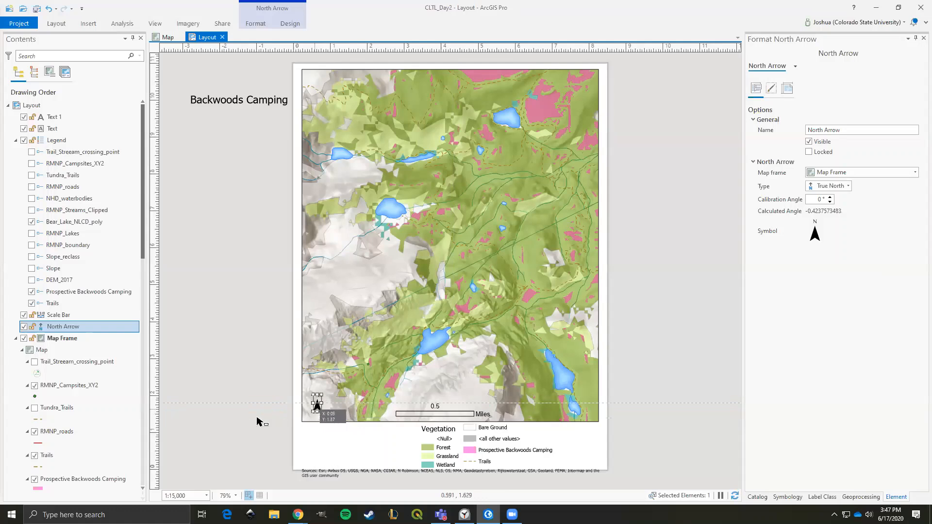
click(247, 440)
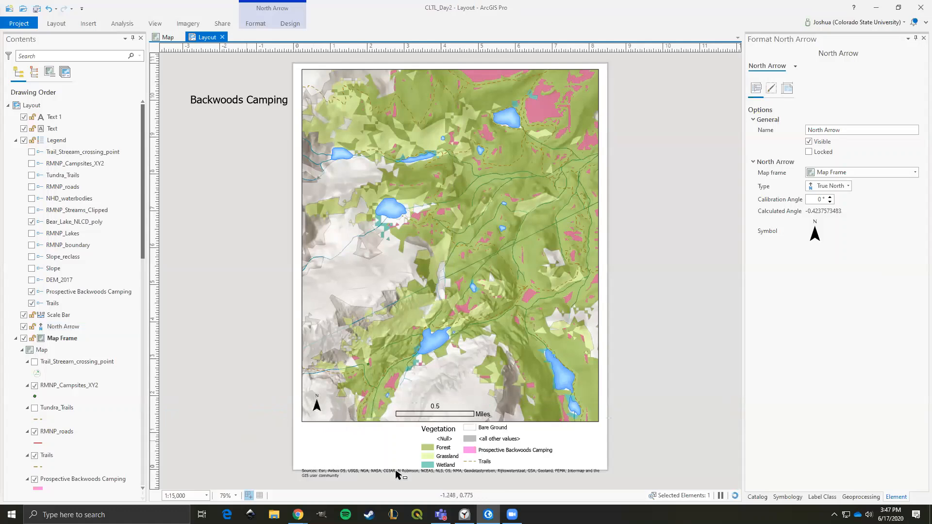
Raise the credits text above the page's bottom edge and shorten its text box so it fits on the page.
click(323, 474)
drag(327, 473, 326, 463)
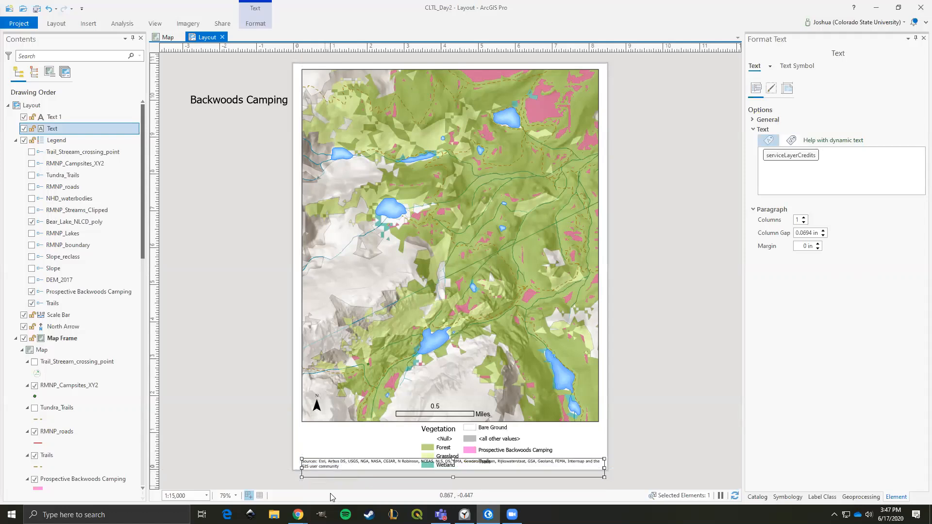
drag(453, 477, 455, 469)
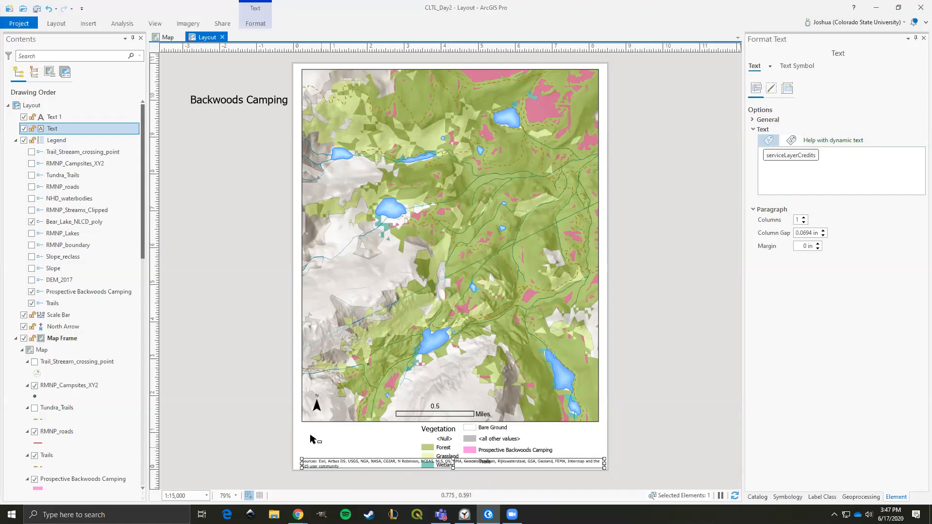
click(203, 428)
Move the legend off the page beside the map frame and place the Backwoods Camping title under the frame's lower-left corner.
click(436, 445)
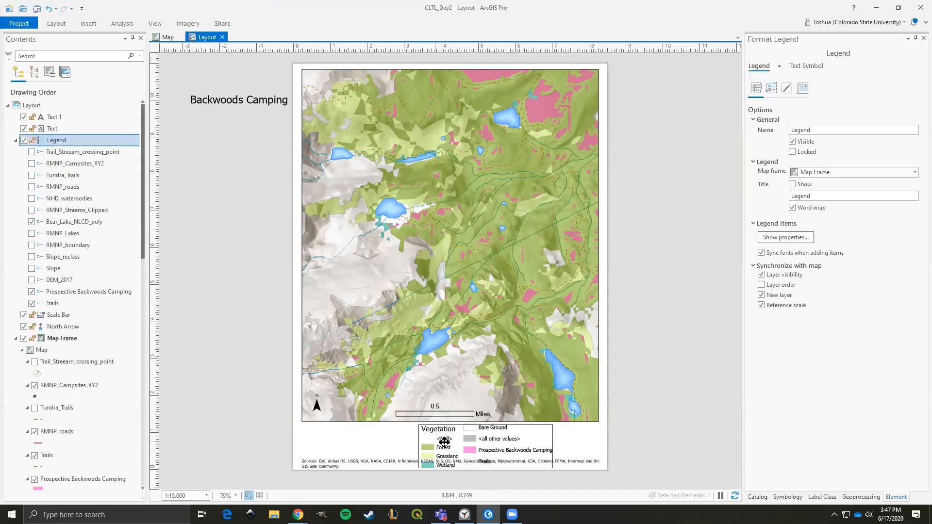
drag(435, 444, 201, 370)
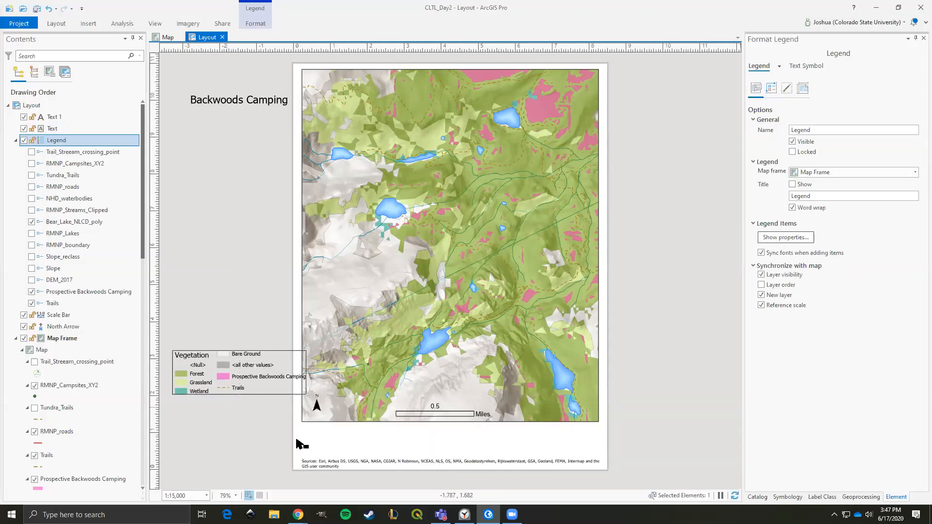
drag(228, 101, 344, 430)
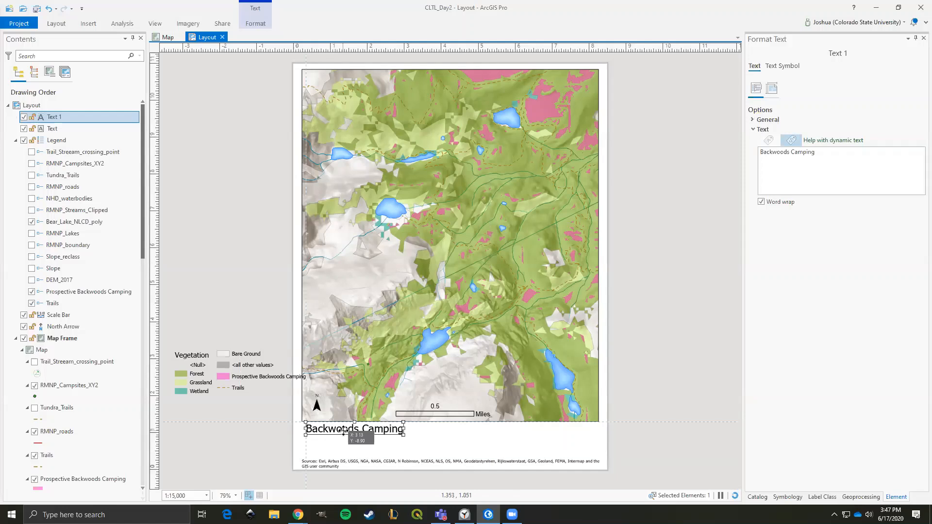
click(233, 441)
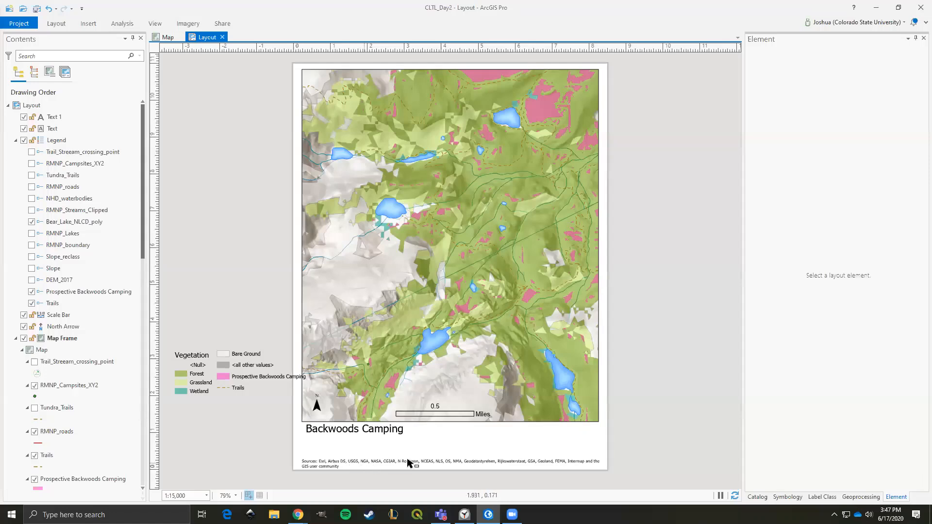
Move the scale bar and the north arrow off the page, stacking them to the left of the map frame above the legend.
drag(441, 417, 226, 314)
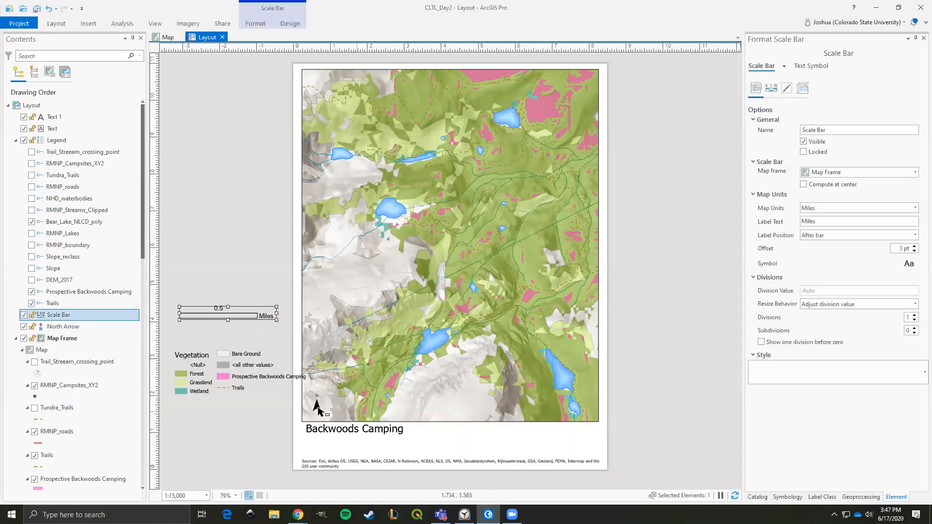
click(318, 408)
drag(318, 413, 224, 265)
key(ctrl+z)
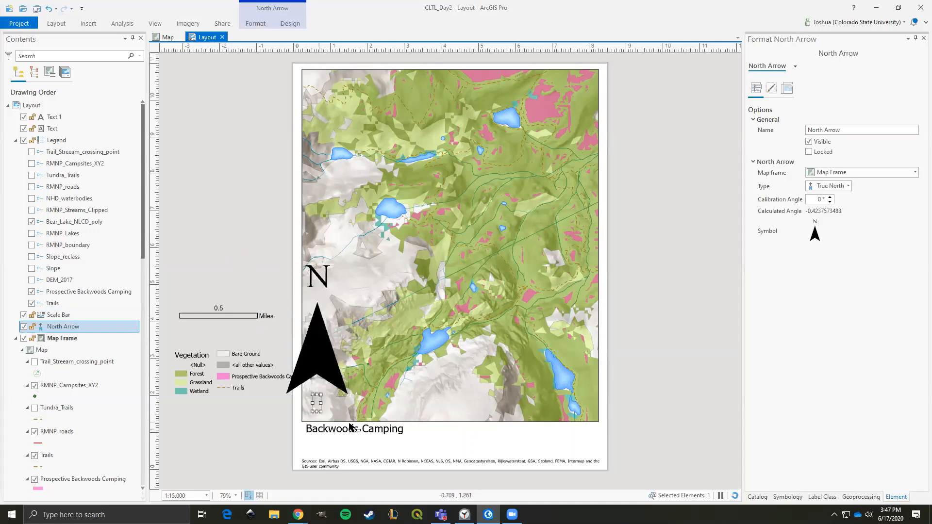
drag(314, 406, 225, 257)
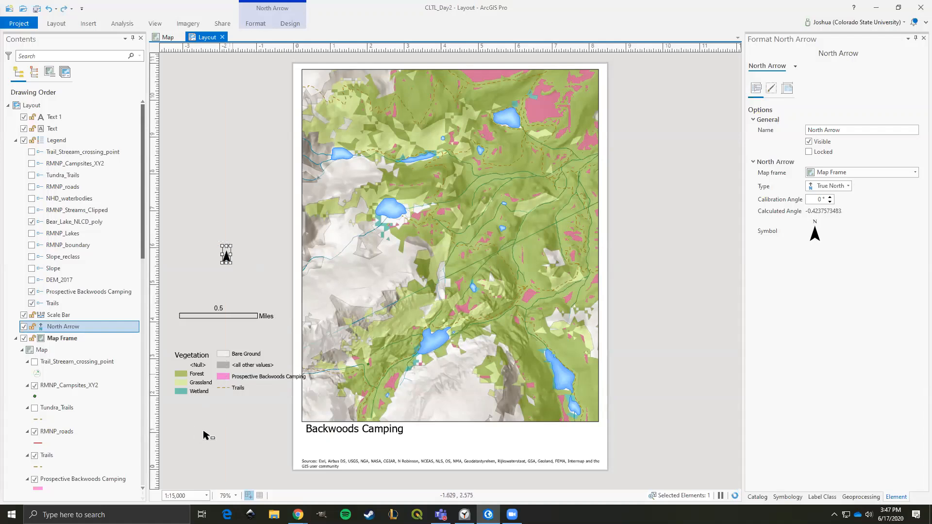
click(246, 435)
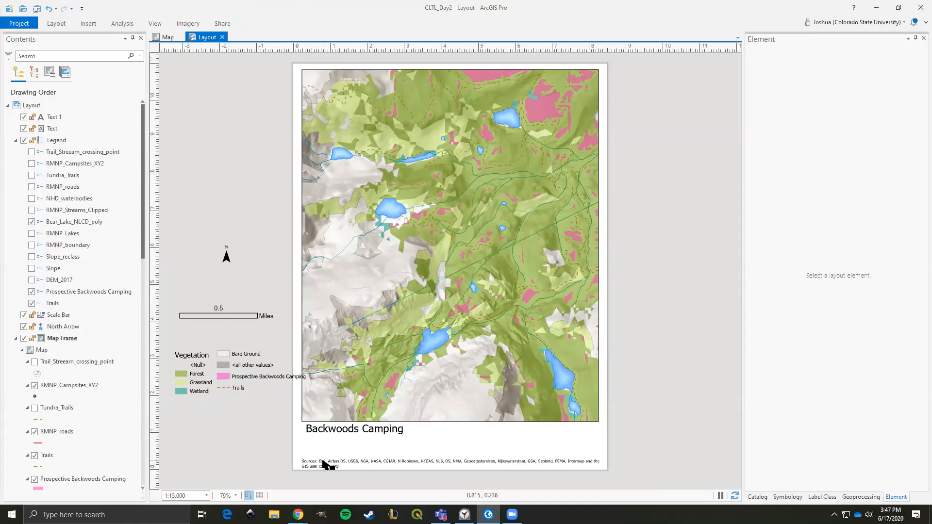
Widen the credits text slightly and shift it left so it spans nearly the full page width.
click(325, 464)
drag(607, 465, 611, 464)
drag(423, 461, 415, 462)
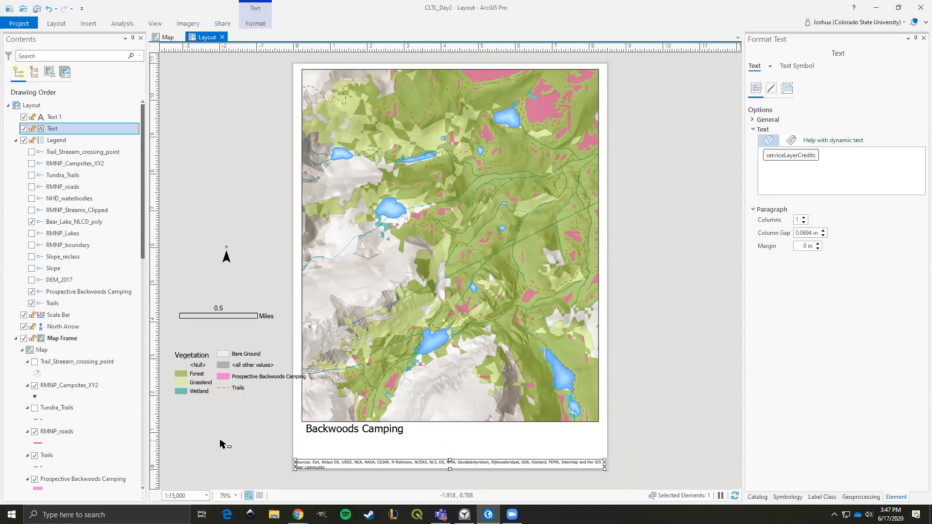
click(261, 465)
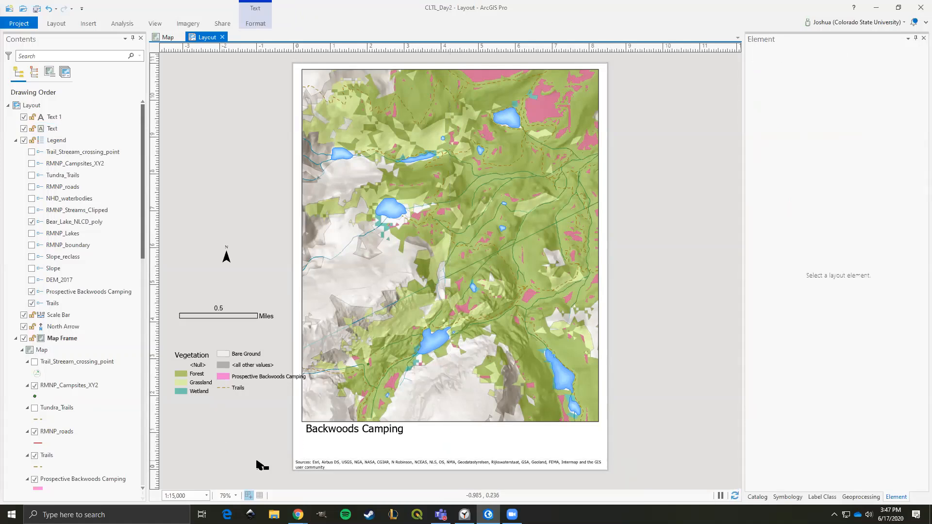
Align the Backwoods Camping title's left edge with the map frame's left edge, directly under the frame.
click(321, 433)
mouse_move(340, 430)
mouse_down()
mouse_move(228, 192)
mouse_move(357, 429)
mouse_move(336, 429)
mouse_up()
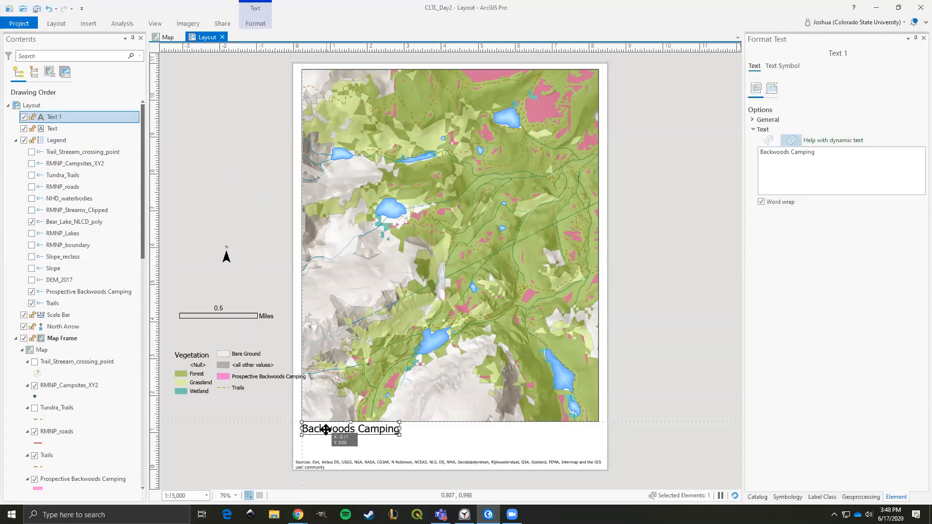
click(262, 424)
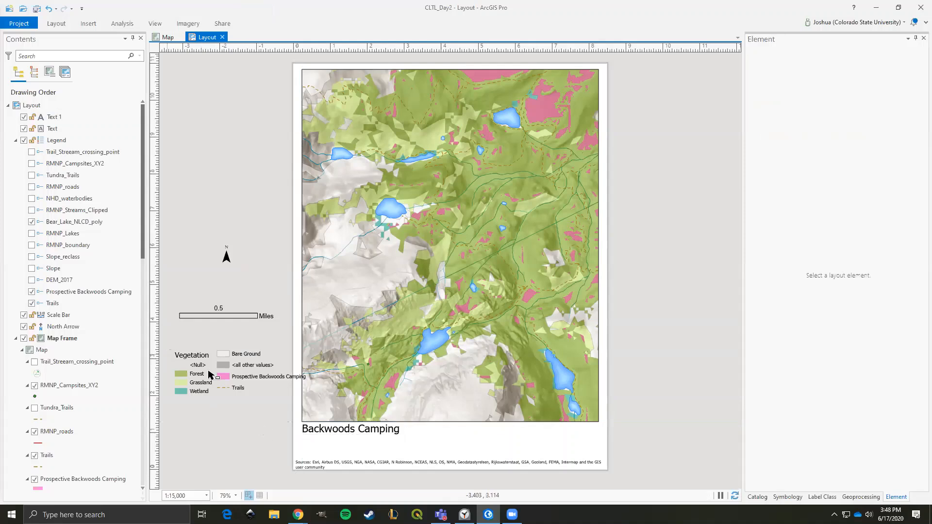
Turn off Headings for all legend items.
click(222, 373)
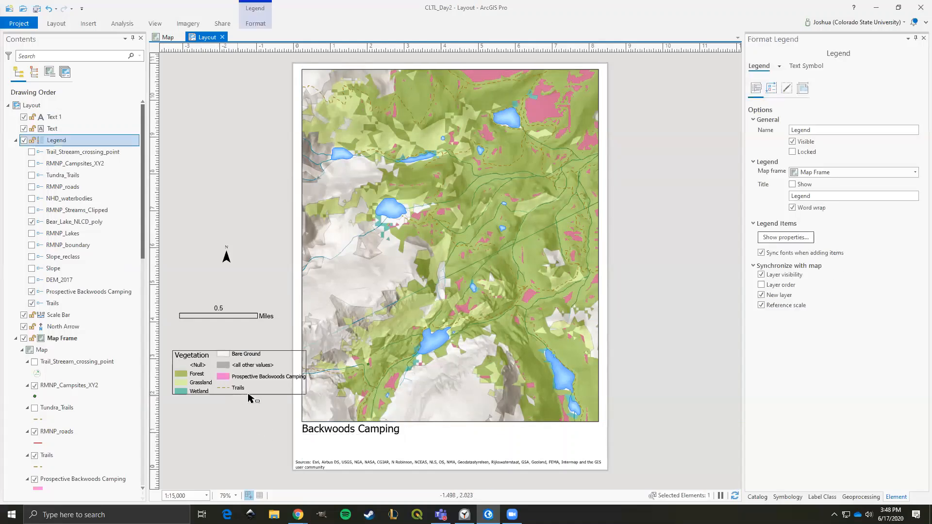
click(778, 238)
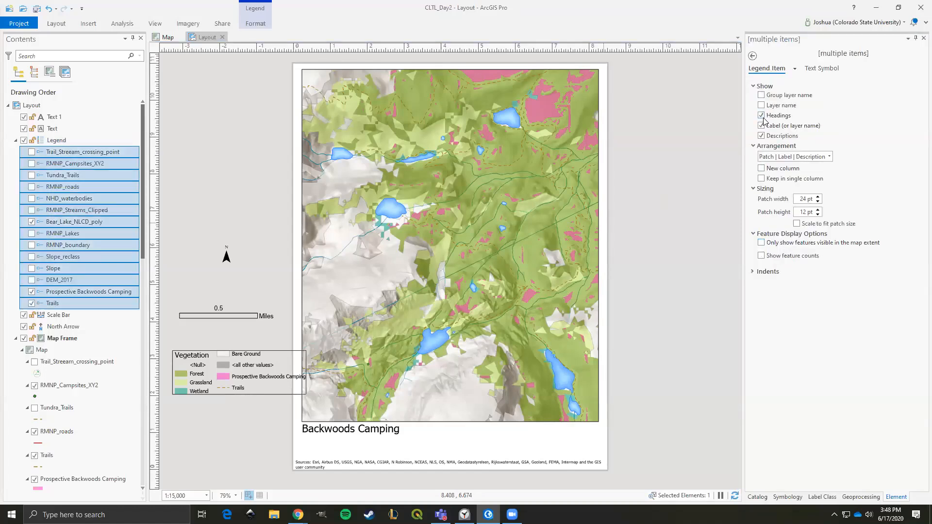
click(761, 116)
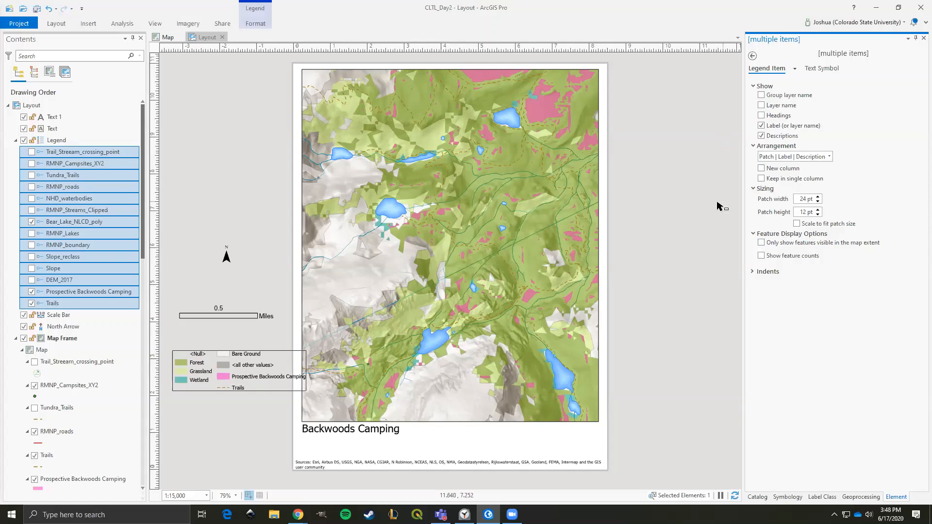
click(702, 212)
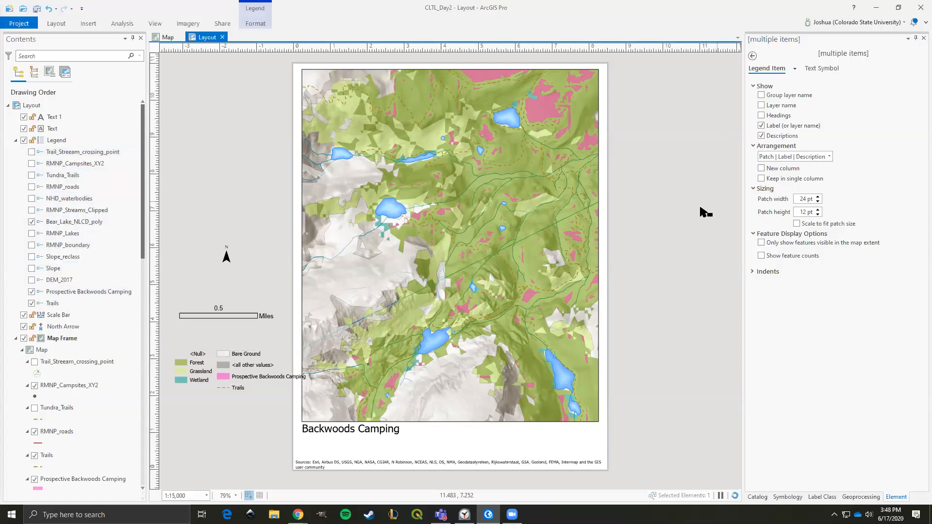
Move the legend under the map frame's lower-right corner and make Prospective Backwoods Camping the first legend item.
click(187, 376)
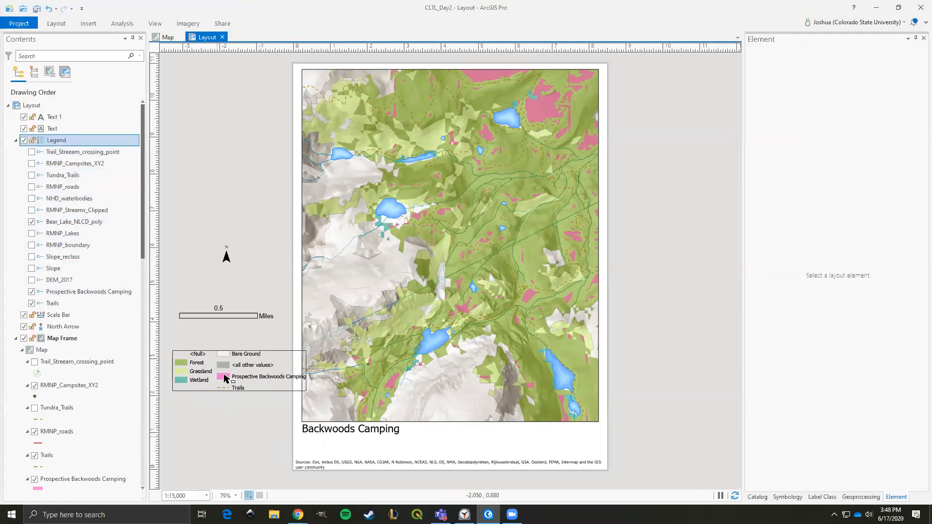
drag(222, 373, 517, 438)
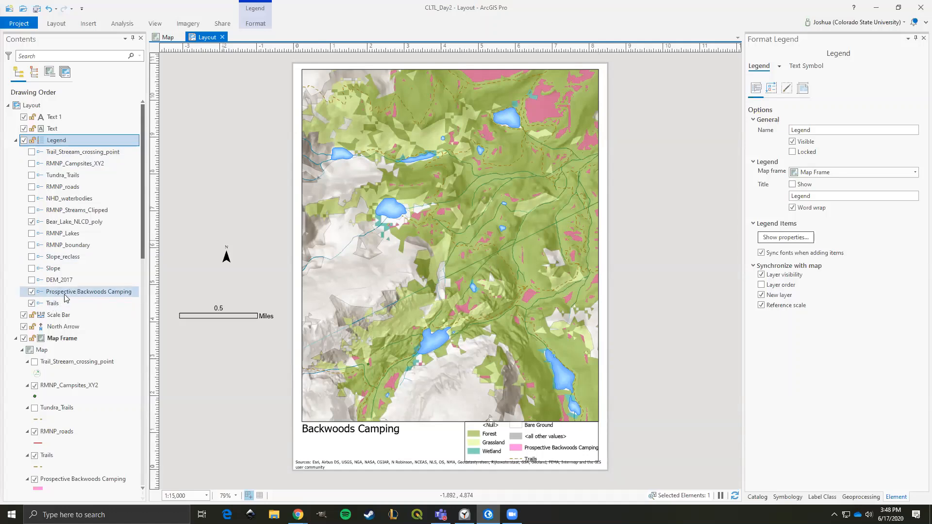
click(64, 293)
drag(78, 194, 68, 152)
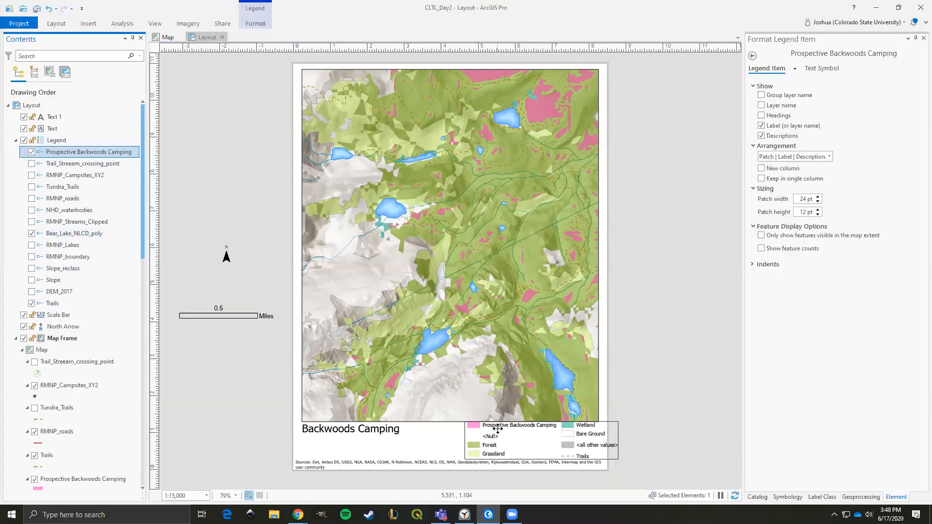
Align the legend's right edge with the map frame's right edge and nudge the legend slightly down from the frame.
drag(492, 427, 472, 427)
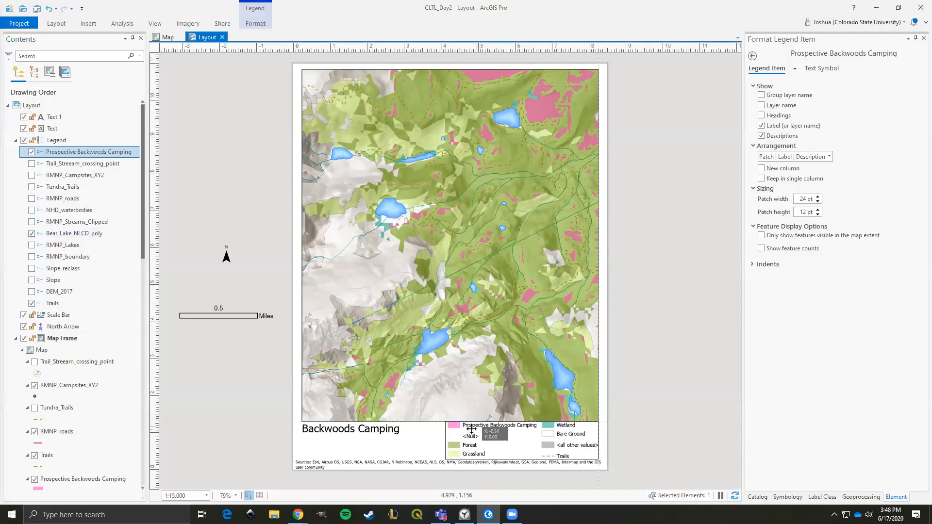
click(206, 403)
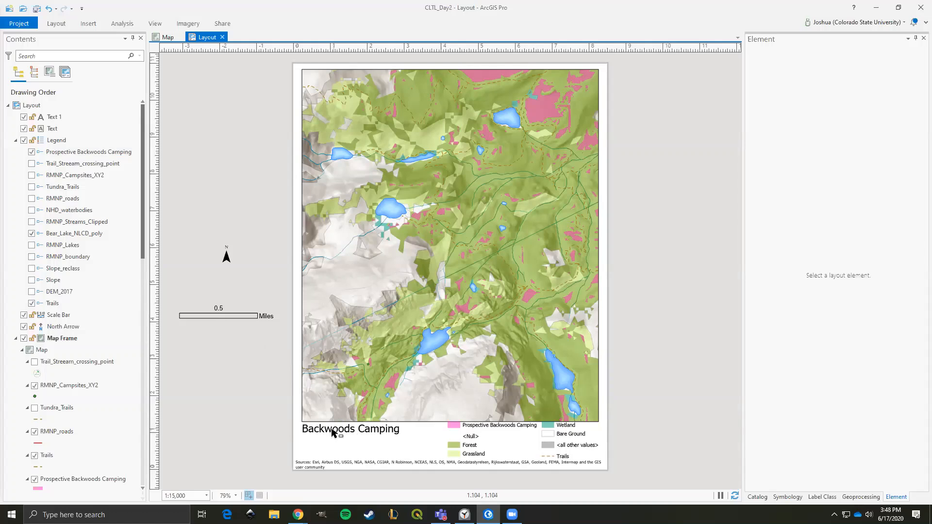
click(457, 447)
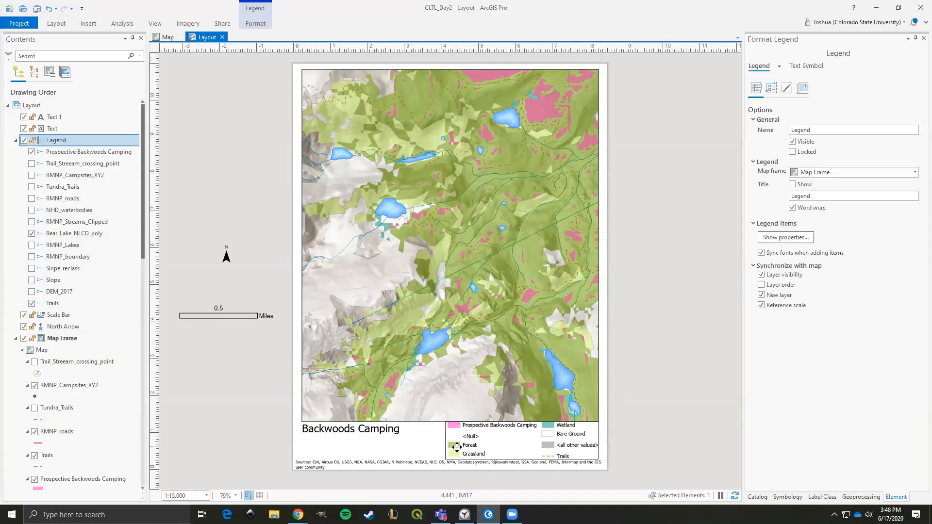
key(Down)
key(Down)
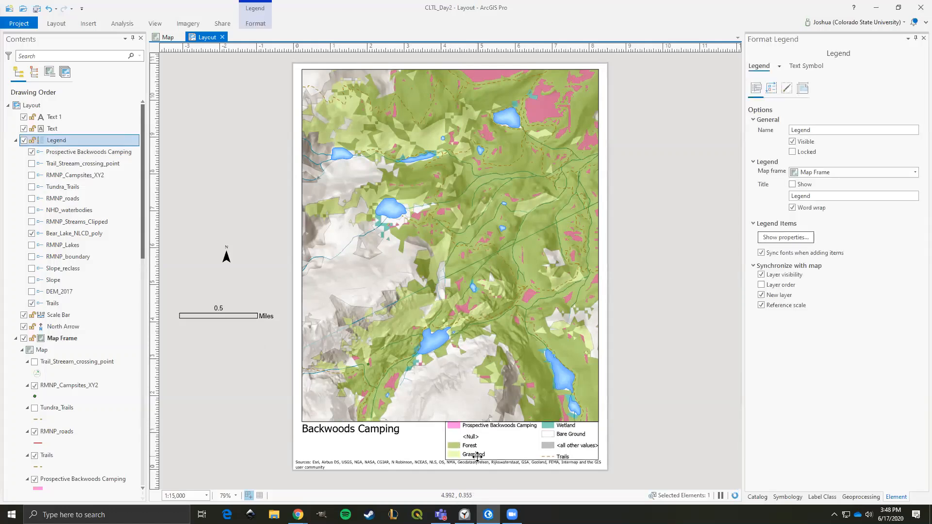
key(Down)
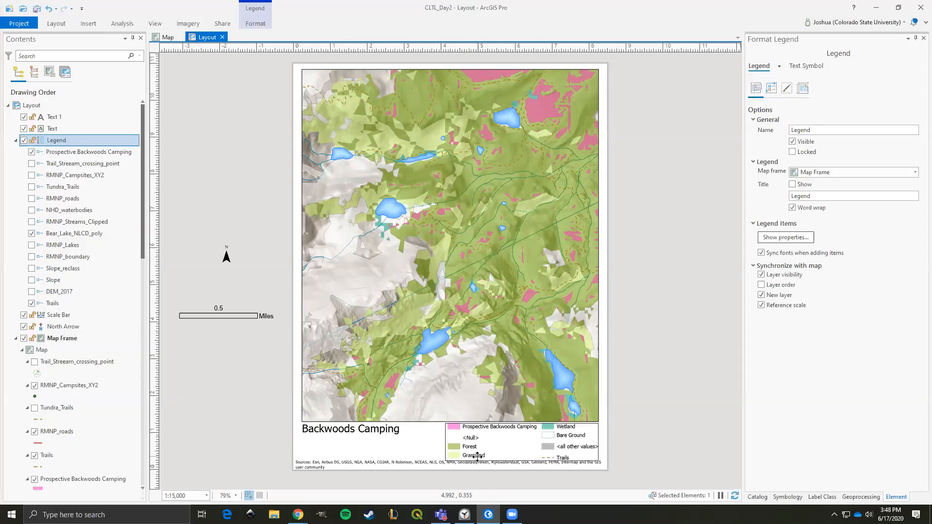
click(241, 439)
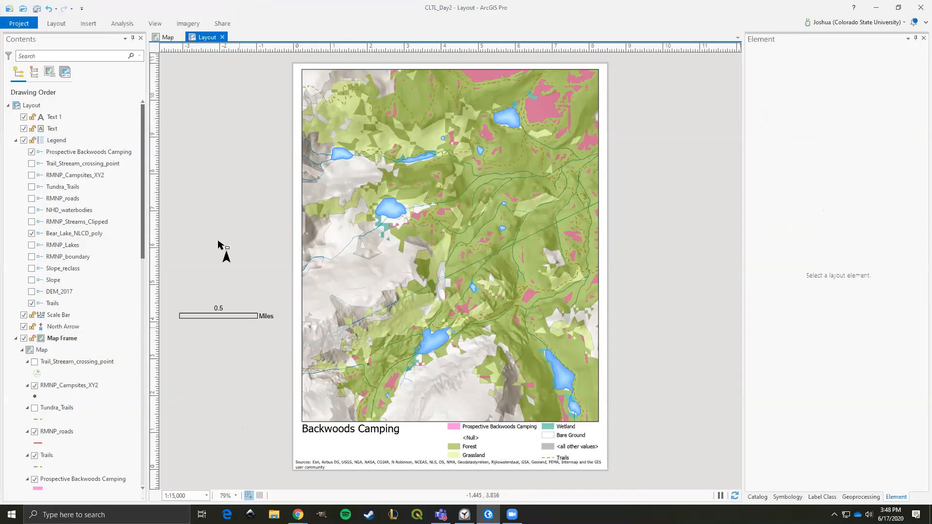
Place the scale bar under the Backwoods Camping title and the north arrow between the scale bar and the legend.
drag(205, 324, 335, 456)
click(225, 257)
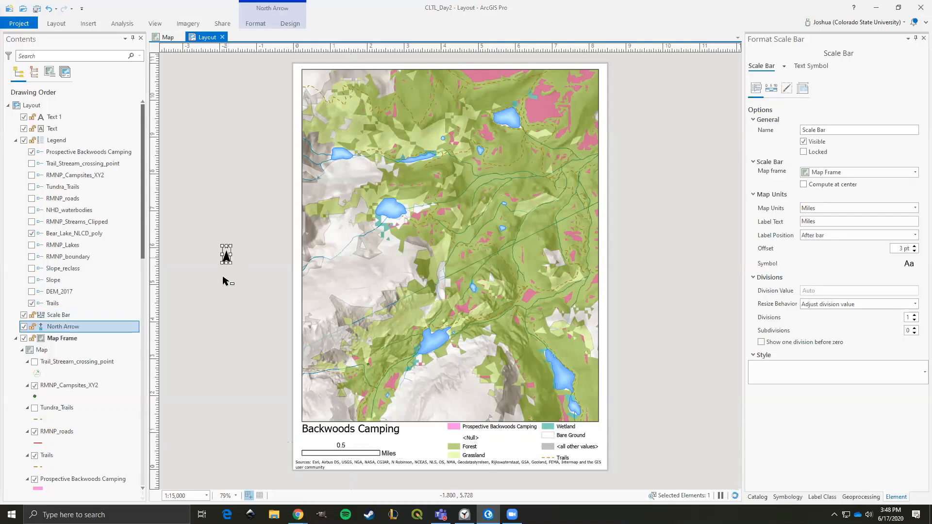
drag(226, 256, 430, 445)
click(275, 387)
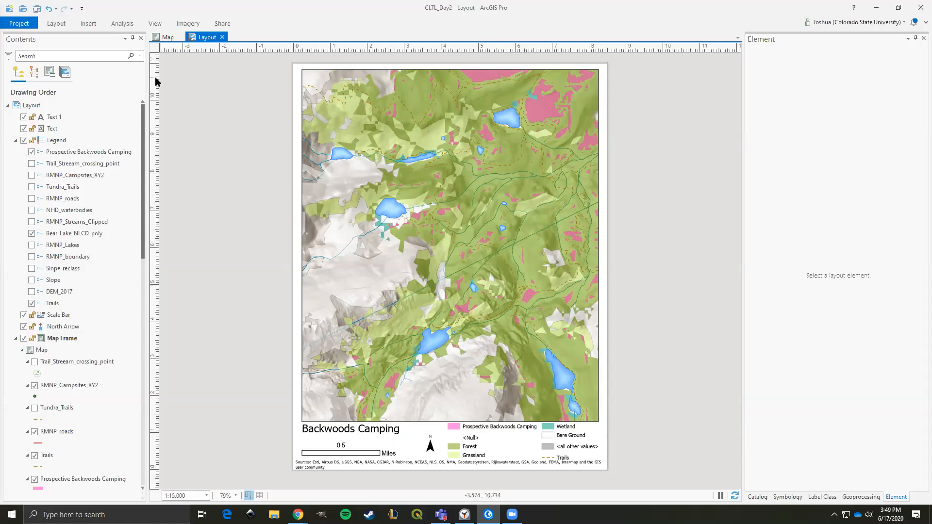
Add a text element reading "In Rocky Mountain National Park" in the empty area beside the layout page.
click(89, 24)
click(479, 36)
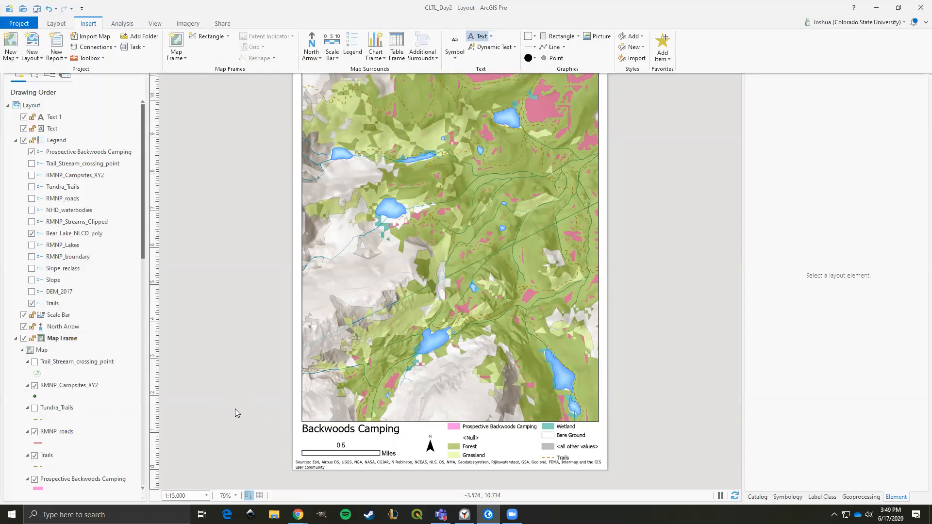
click(640, 297)
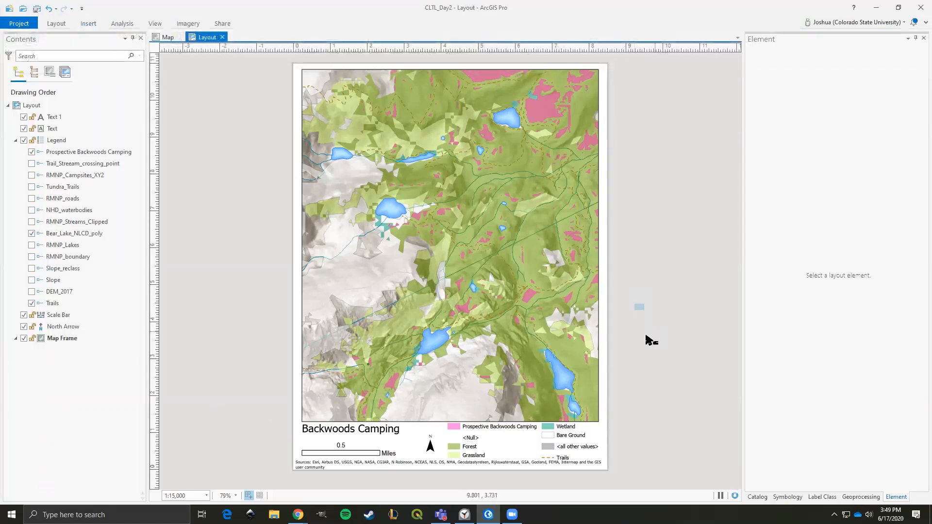
key(BackSpace)
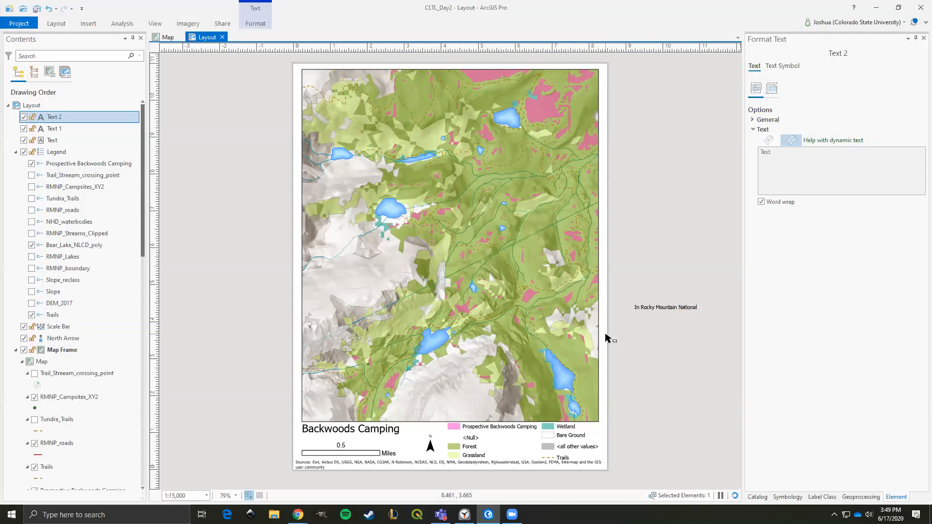
key(Return)
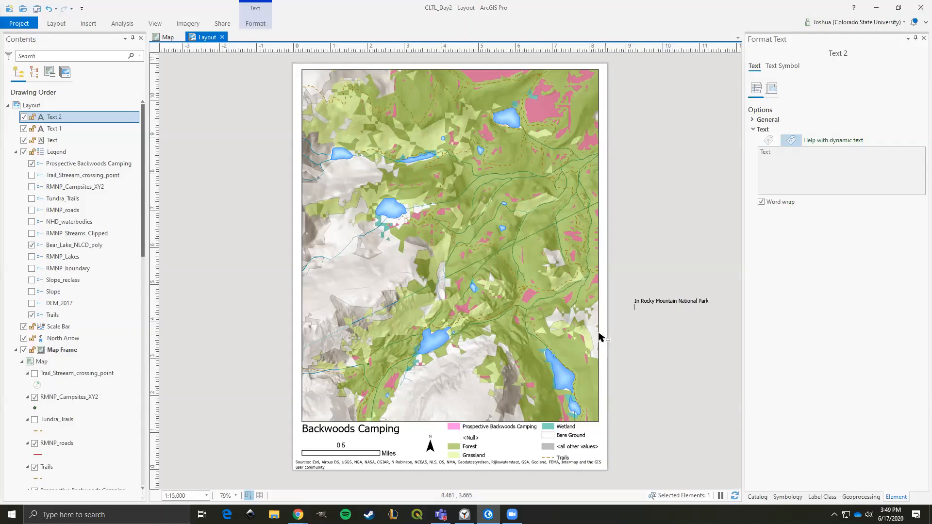
key(BackSpace)
click(669, 361)
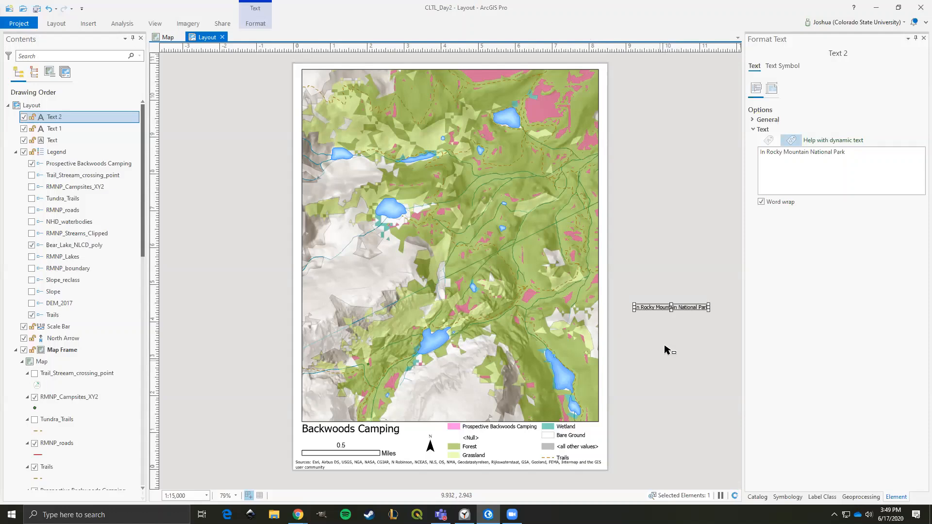
Set the Rocky Mountain National Park subtitle's font size to 14 pt and apply it.
click(793, 67)
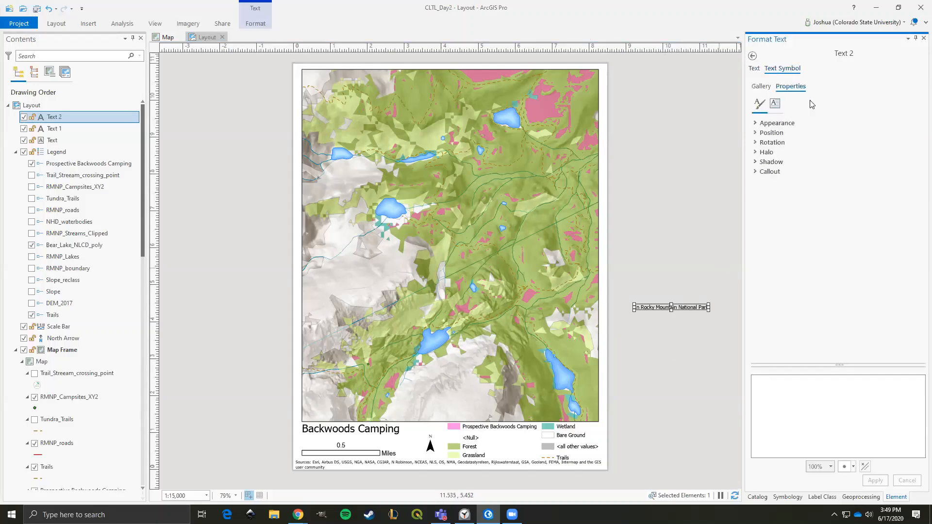
click(772, 123)
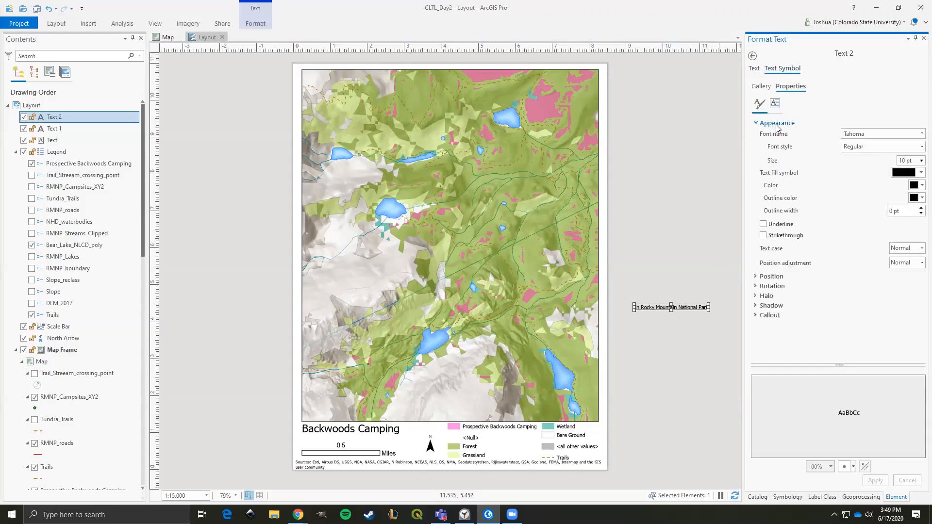
click(921, 160)
click(907, 230)
click(875, 480)
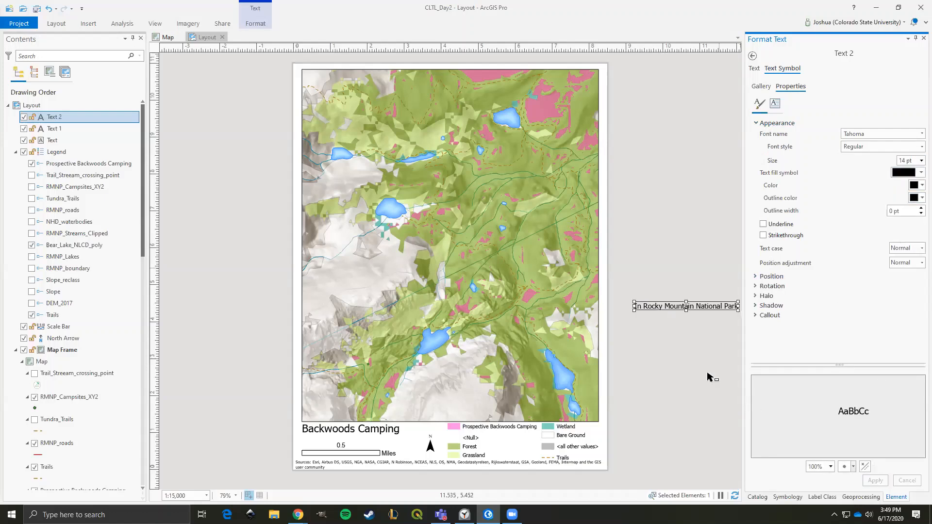
Place the subtitle directly under the Backwoods Camping title and shift the scale bar slightly right beneath it.
drag(672, 306, 350, 436)
click(329, 458)
drag(343, 453, 368, 452)
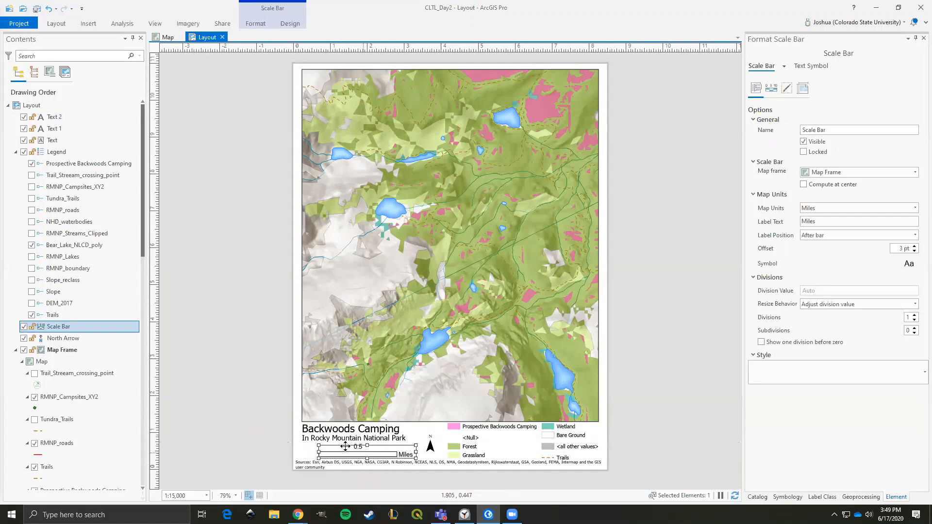
click(176, 442)
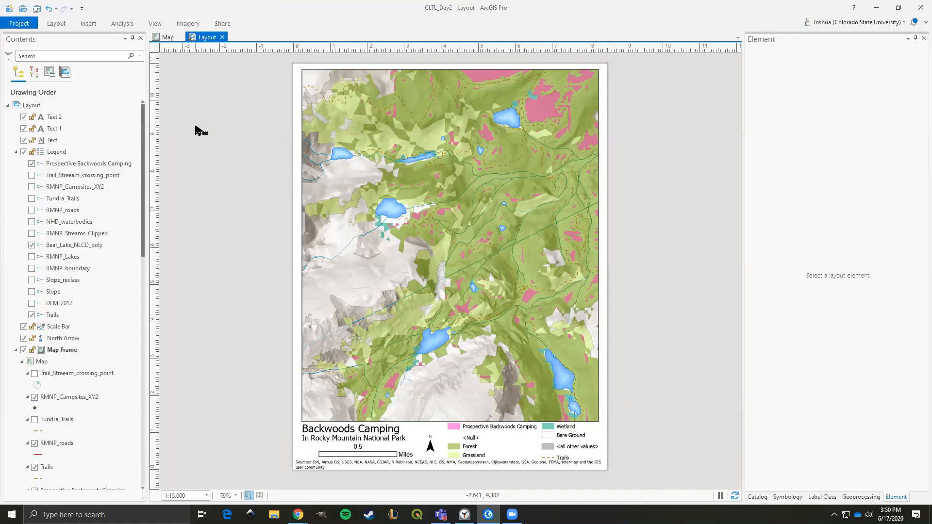
Insert a second, roughly square map frame with the map's default extent over the lower-left part of the main map.
click(89, 24)
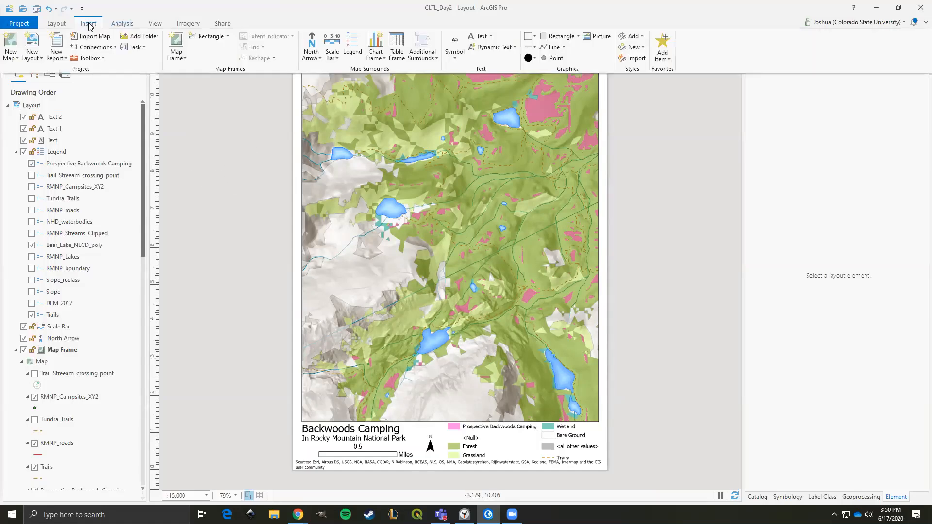
click(184, 59)
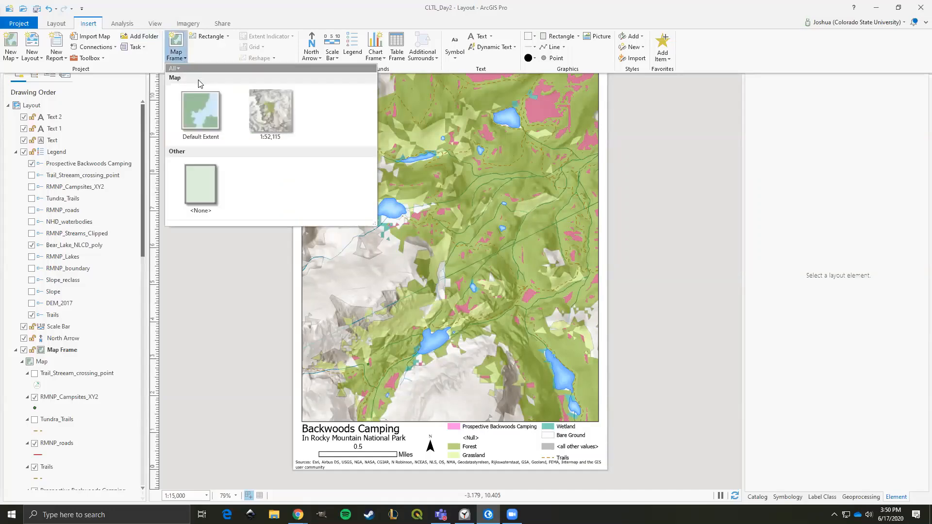
click(198, 115)
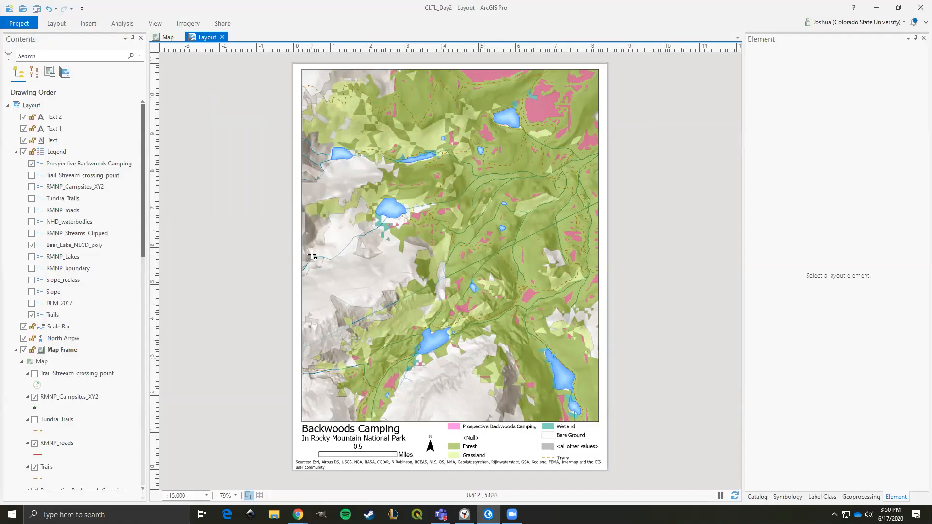
drag(313, 243, 400, 326)
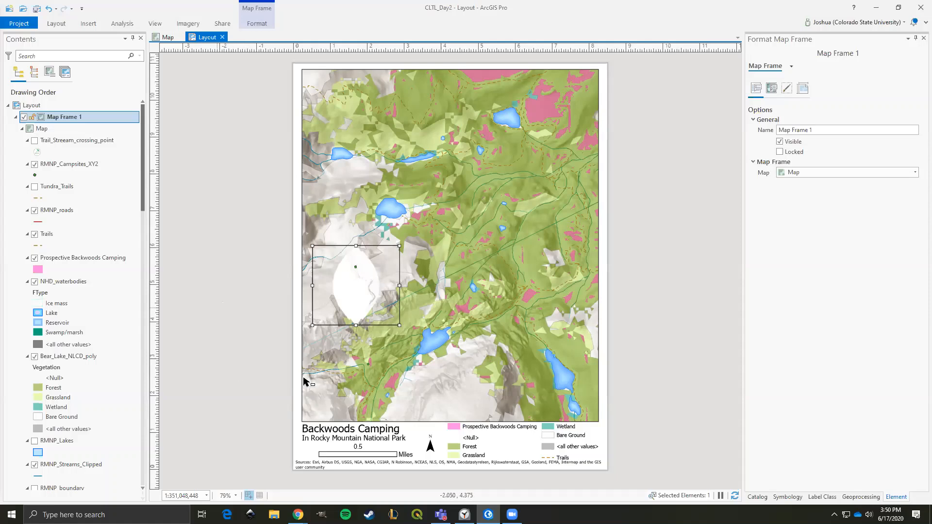
Activate the inset map frame, centre and zoom it on the park at about 1:1,060,979, and close the activation.
right_click(356, 294)
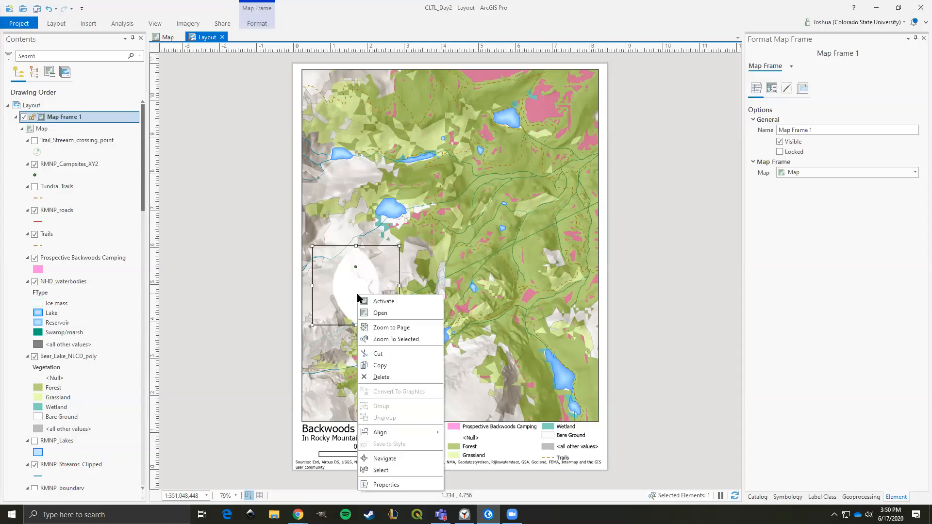
click(373, 302)
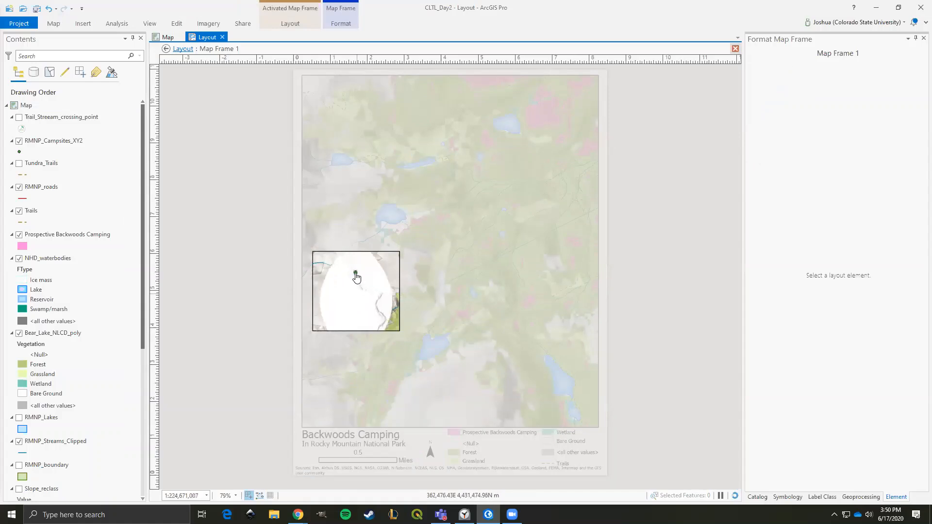
scroll(357, 287, up, 1)
scroll(358, 303, up, 3)
drag(359, 305, 337, 284)
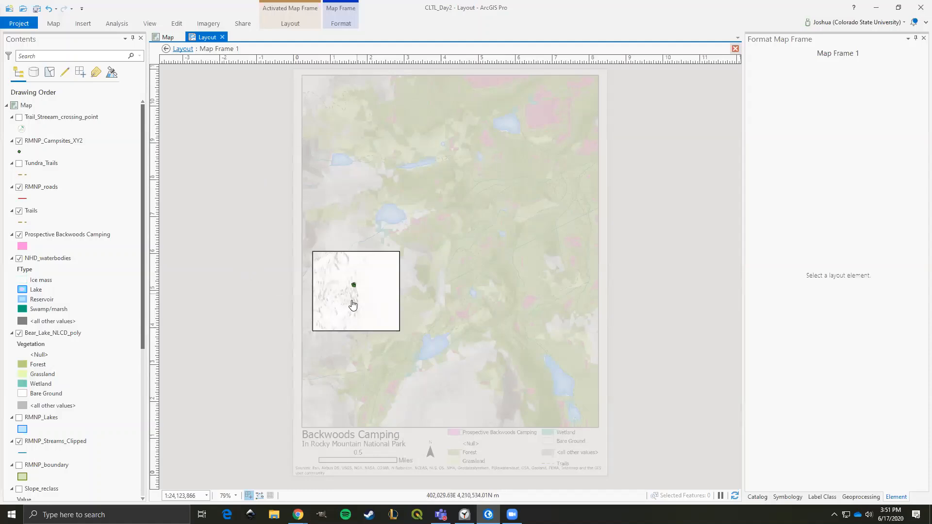
scroll(356, 291, up, 2)
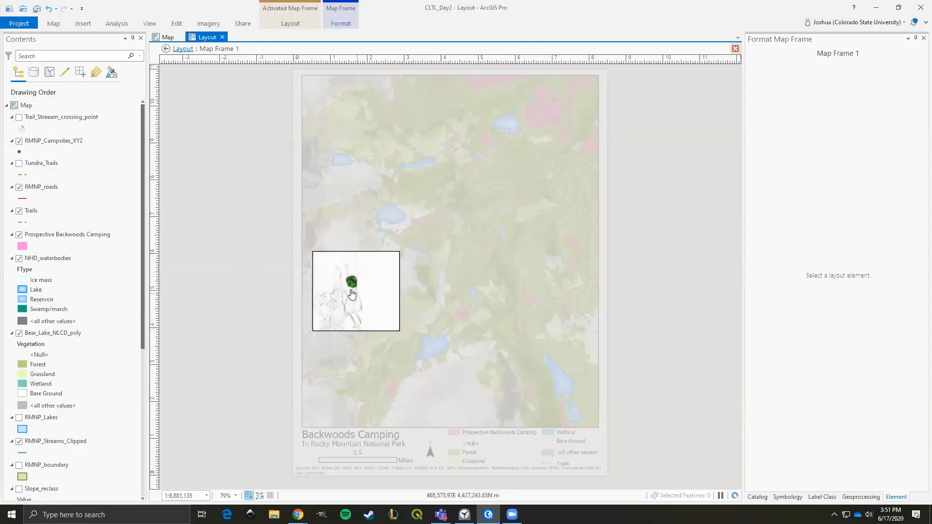
scroll(350, 304, up, 2)
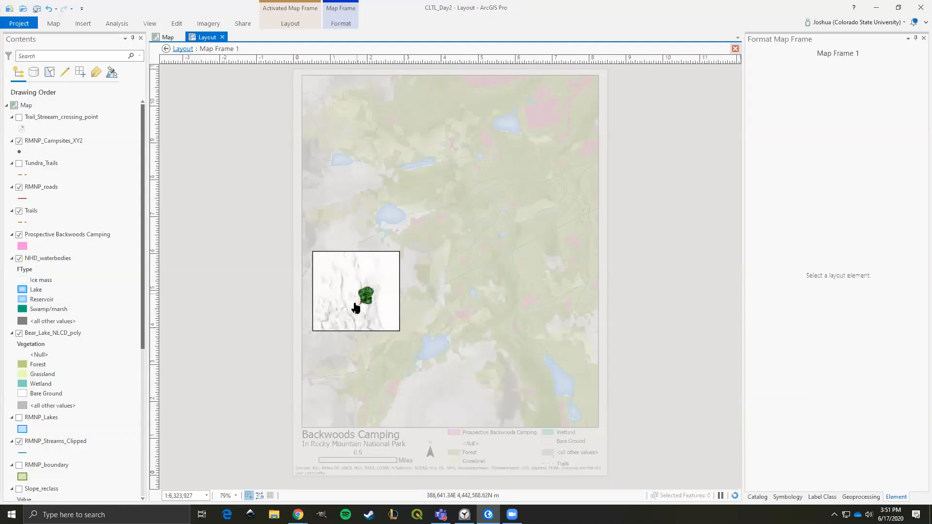
scroll(352, 300, up, 1)
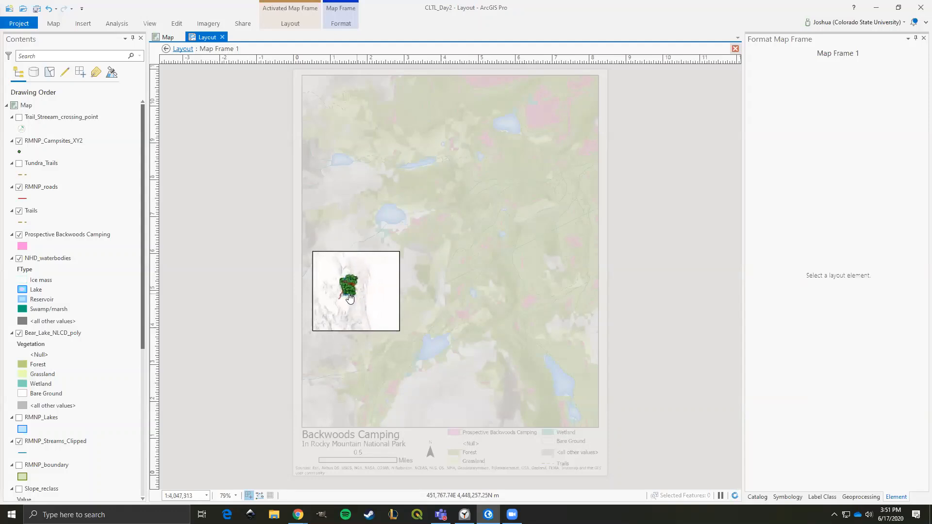
scroll(352, 299, up, 2)
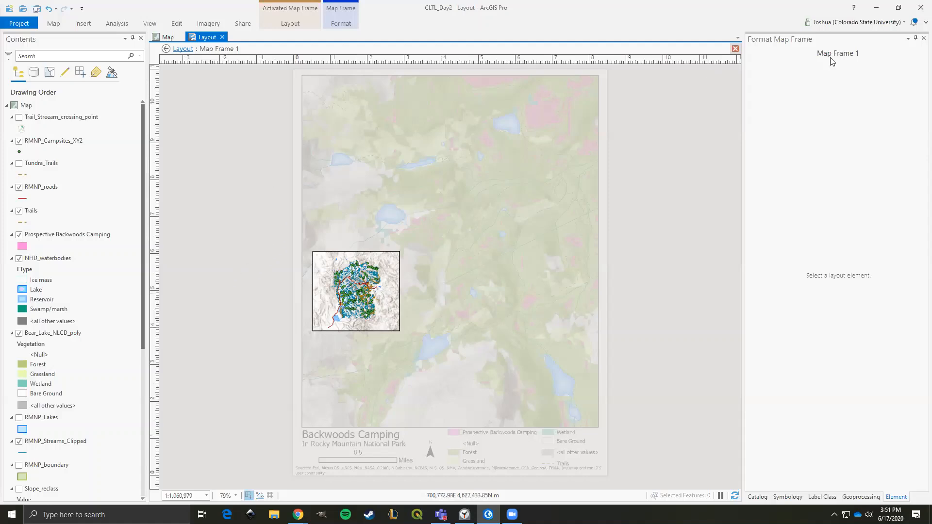
click(735, 49)
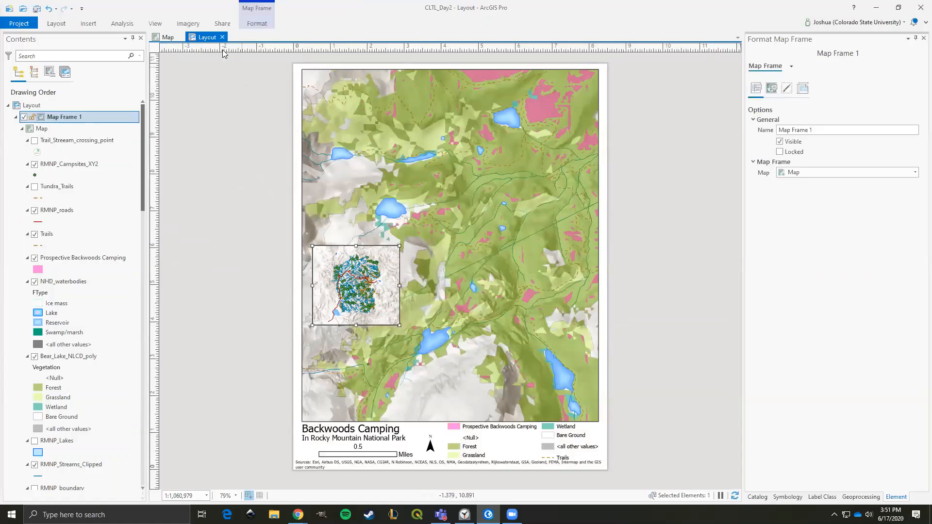
Create a new map in the project and change its basemap to Light Gray Canvas.
click(88, 24)
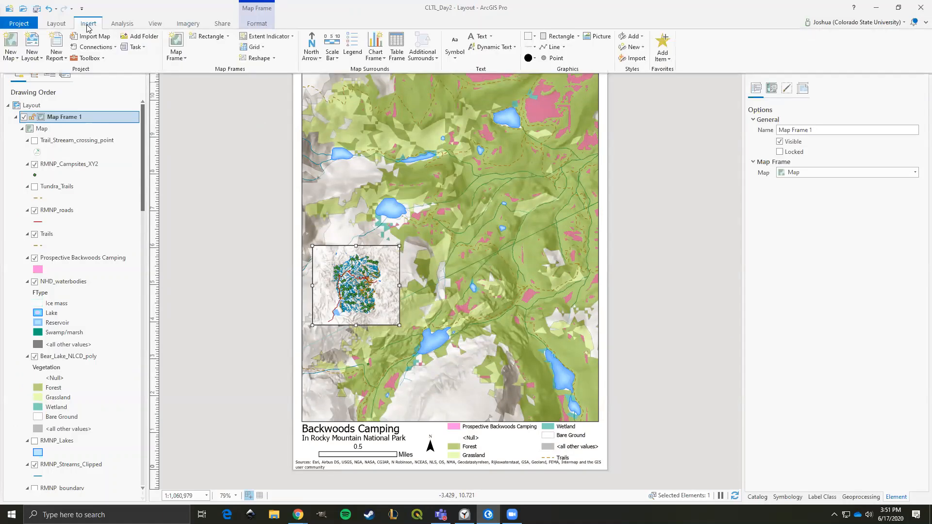
click(10, 43)
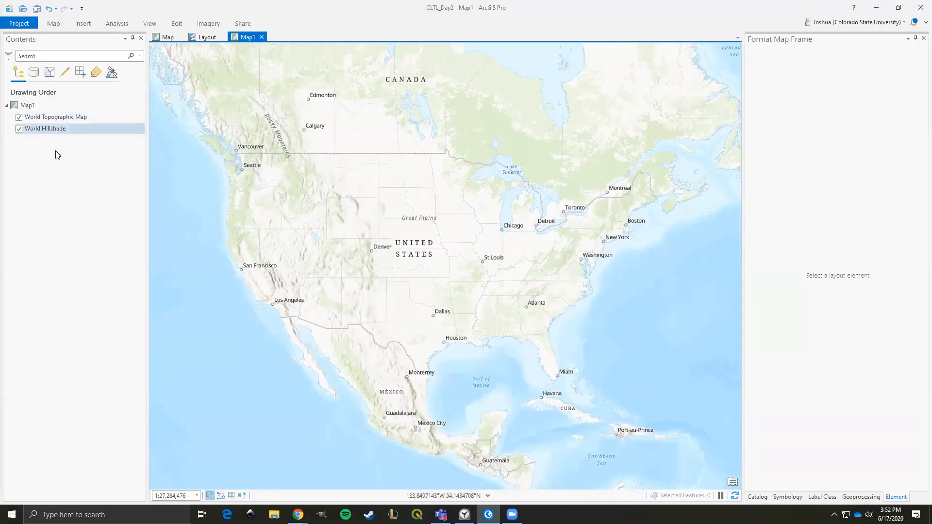
click(54, 27)
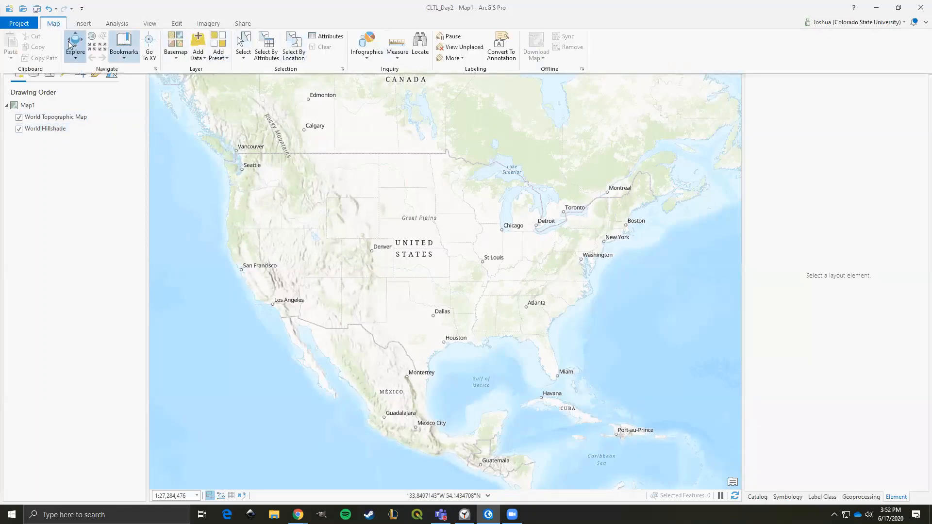
click(178, 60)
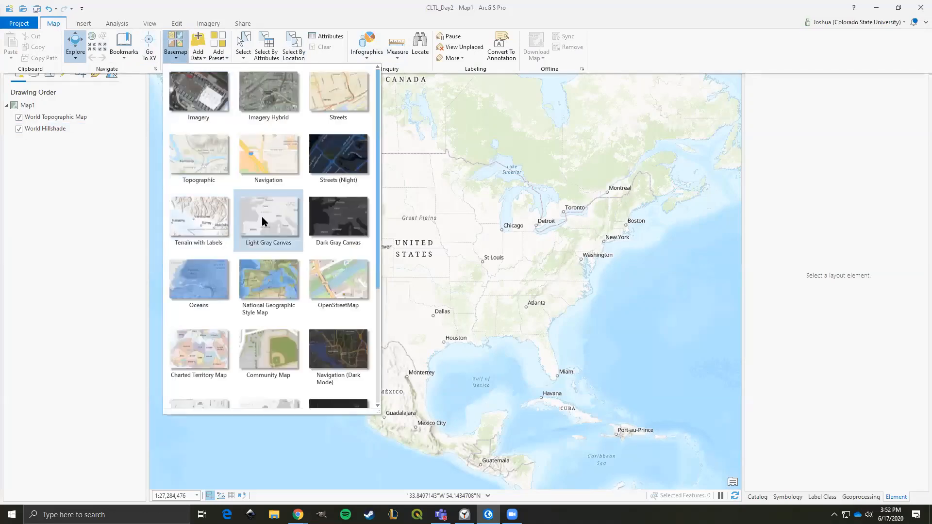
click(274, 218)
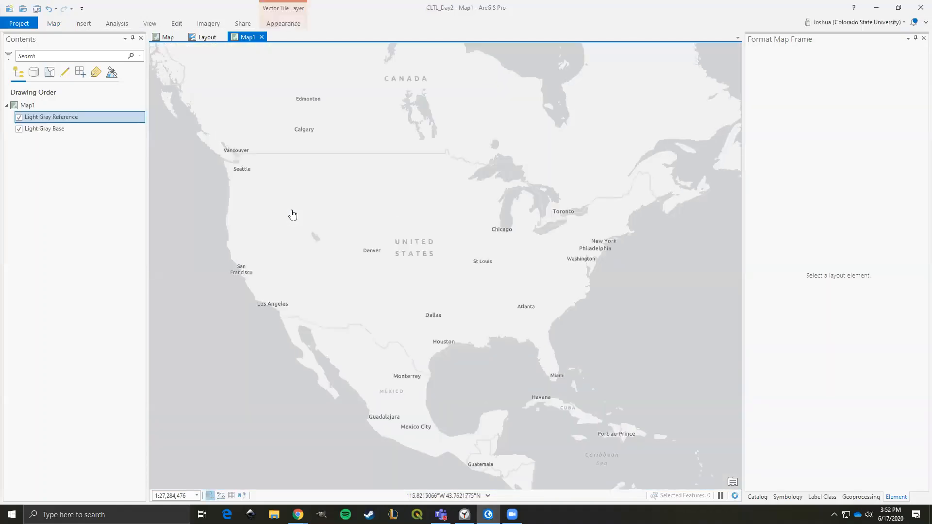
Add the RMNP_boundary feature class from CLTL.gdb in the CLTL_Workshop folder to Map1.
scroll(372, 267, up, 3)
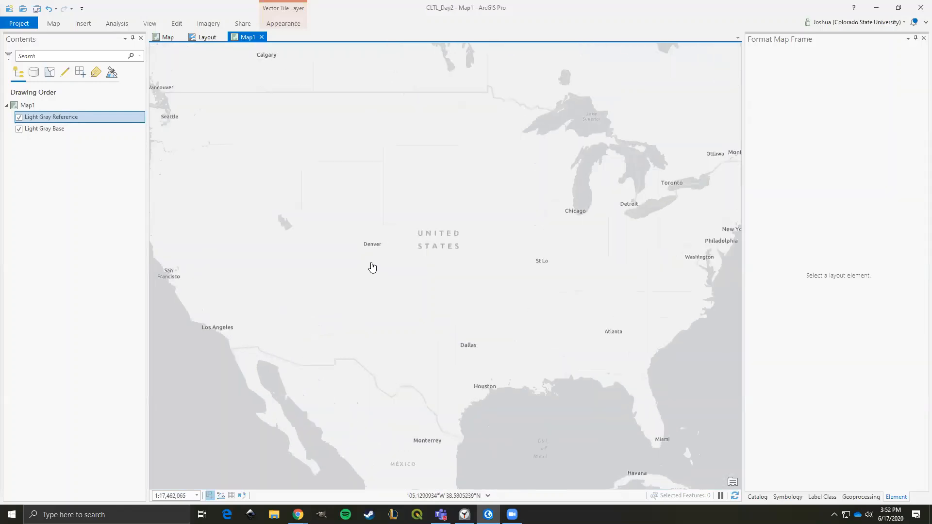
scroll(315, 253, up, 2)
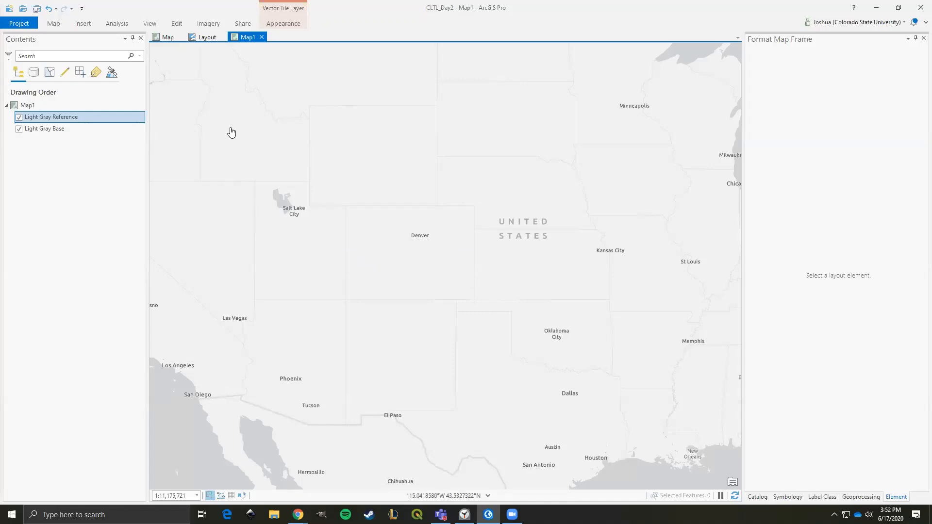
click(111, 184)
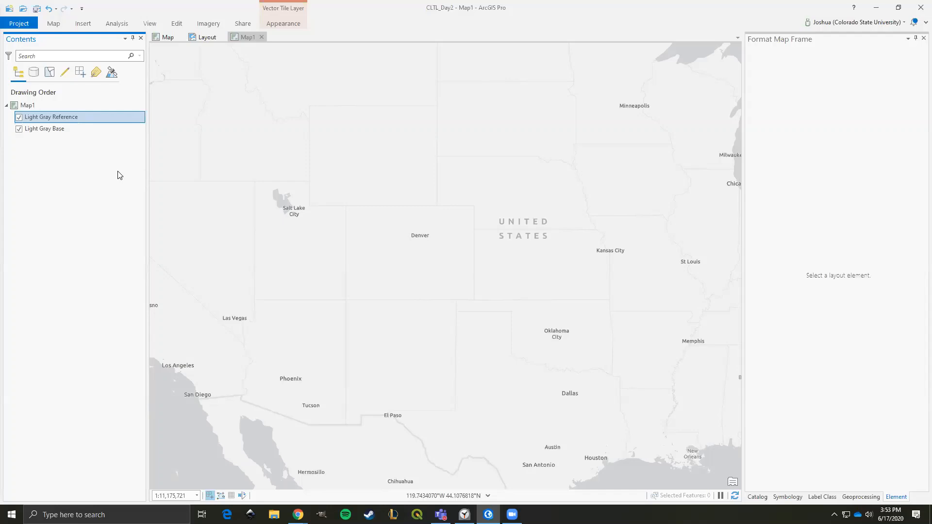
click(54, 24)
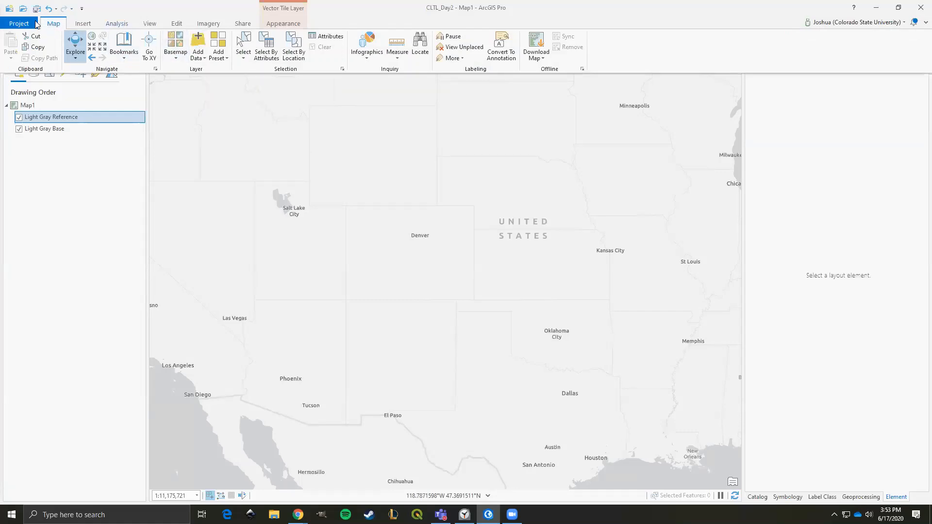
click(198, 44)
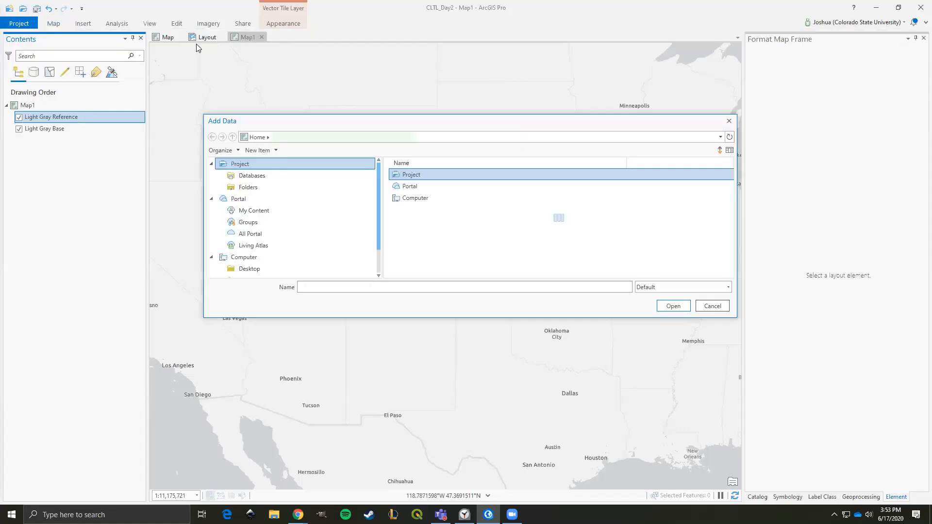
click(252, 187)
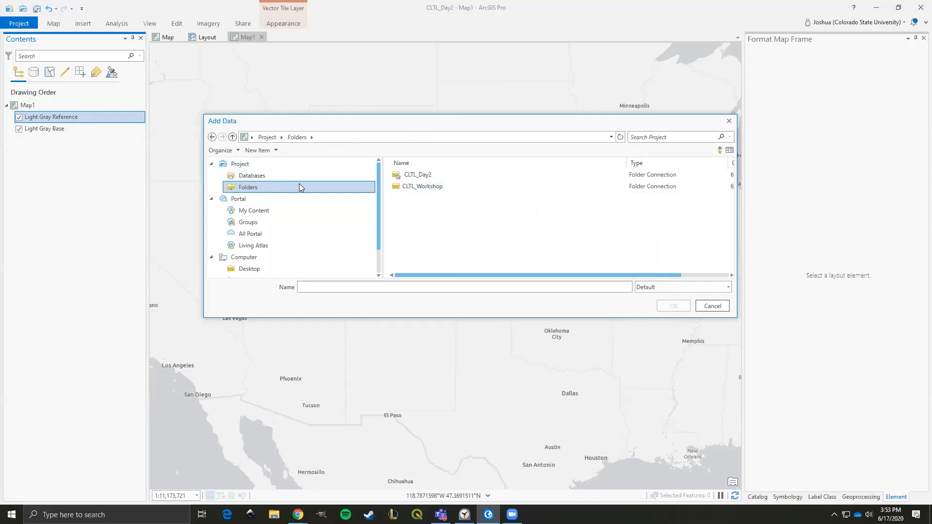
double_click(422, 187)
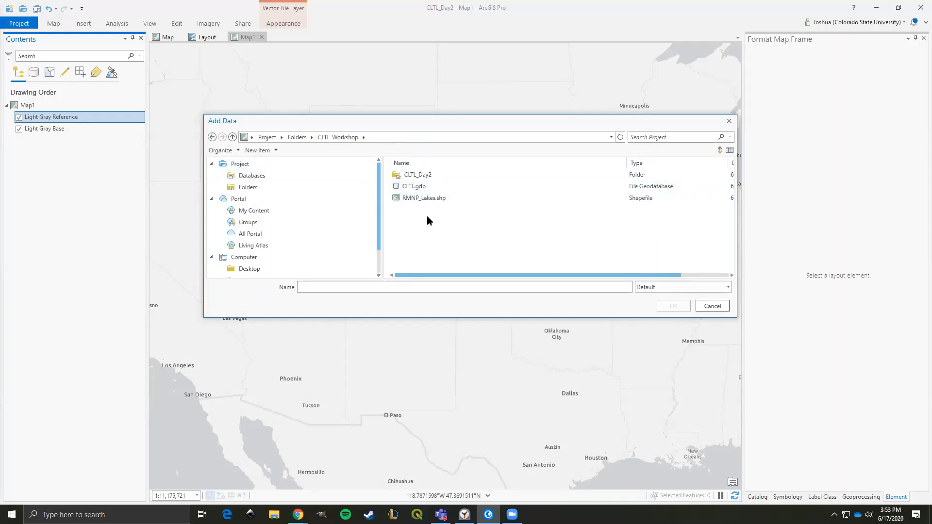
double_click(410, 186)
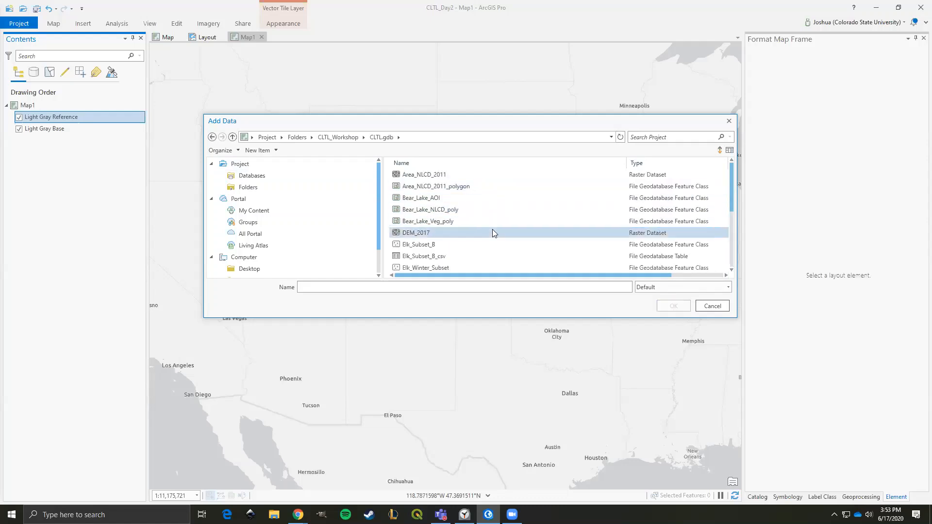
scroll(495, 243, down, 2)
scroll(494, 240, down, 1)
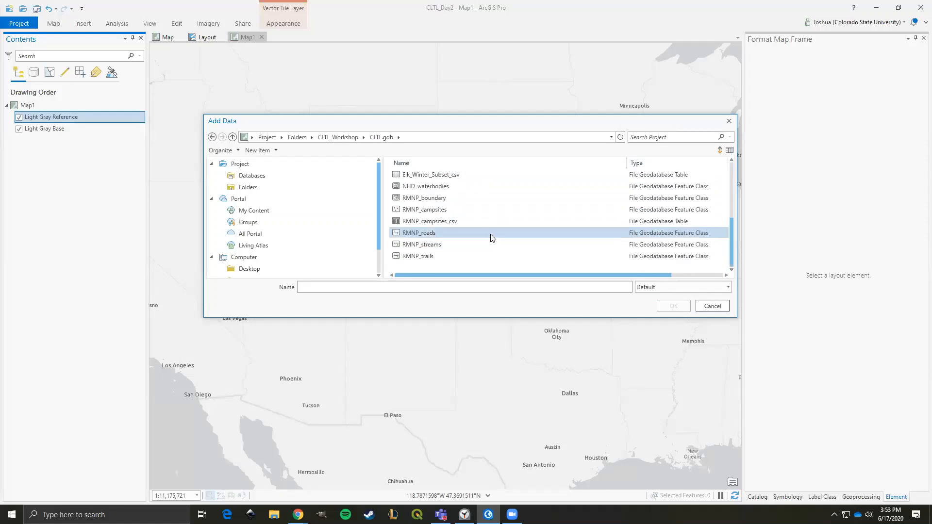
click(443, 199)
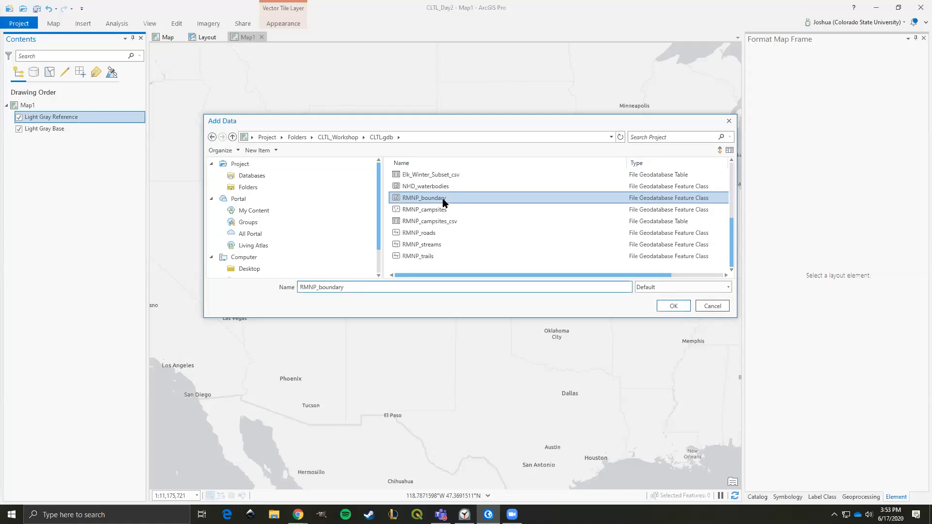
click(674, 308)
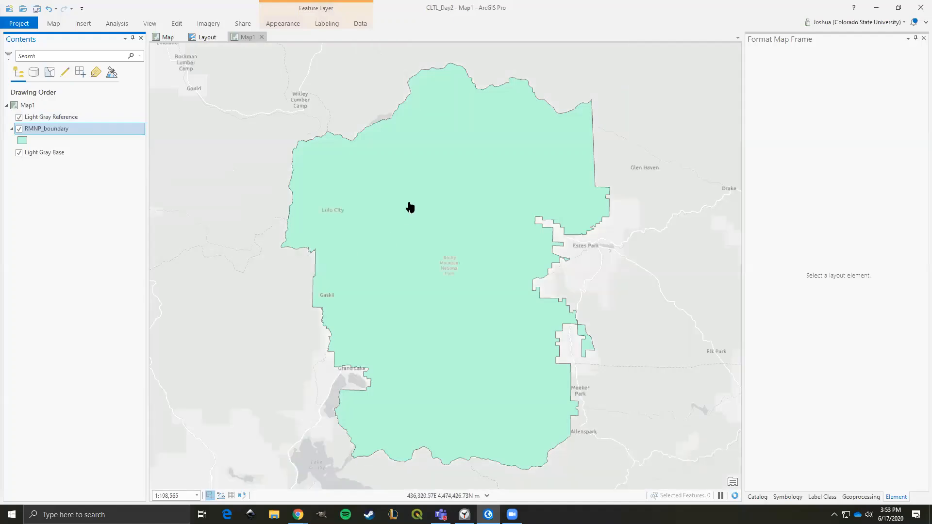
Symbolize the RMNP_boundary layer with no fill color and a dark gray outline 1 pt wide, and apply the change.
scroll(410, 208, down, 2)
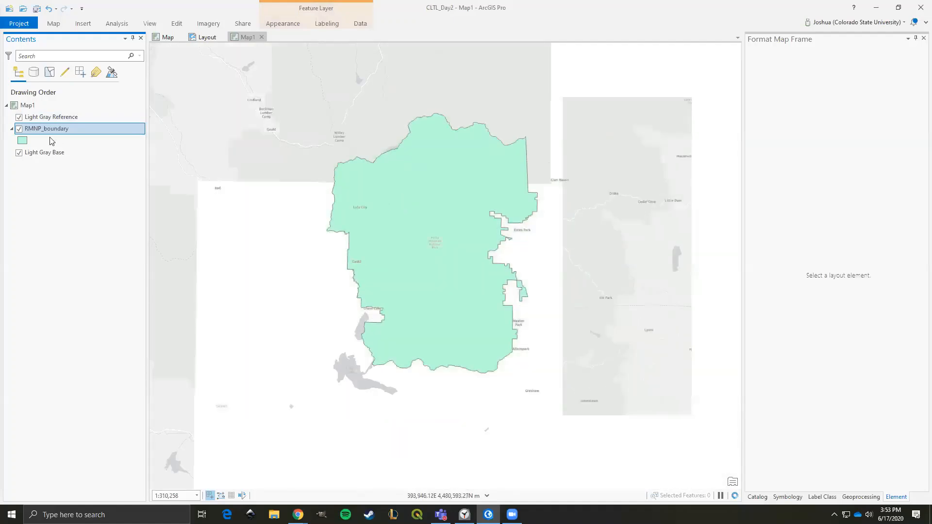
click(20, 130)
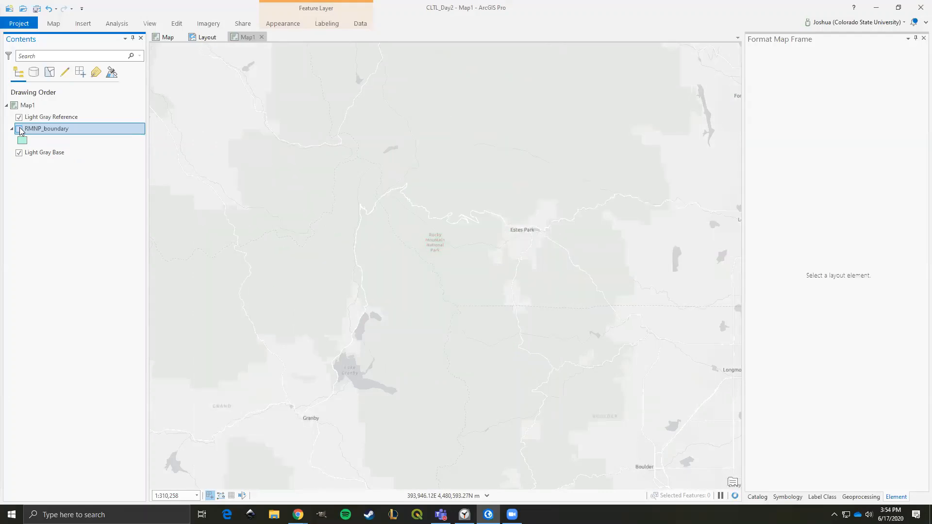
click(20, 129)
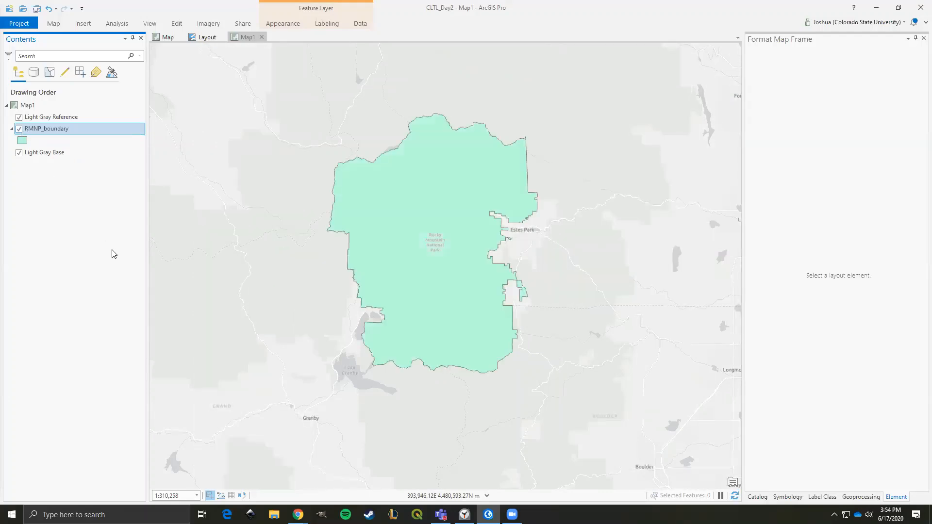
click(22, 140)
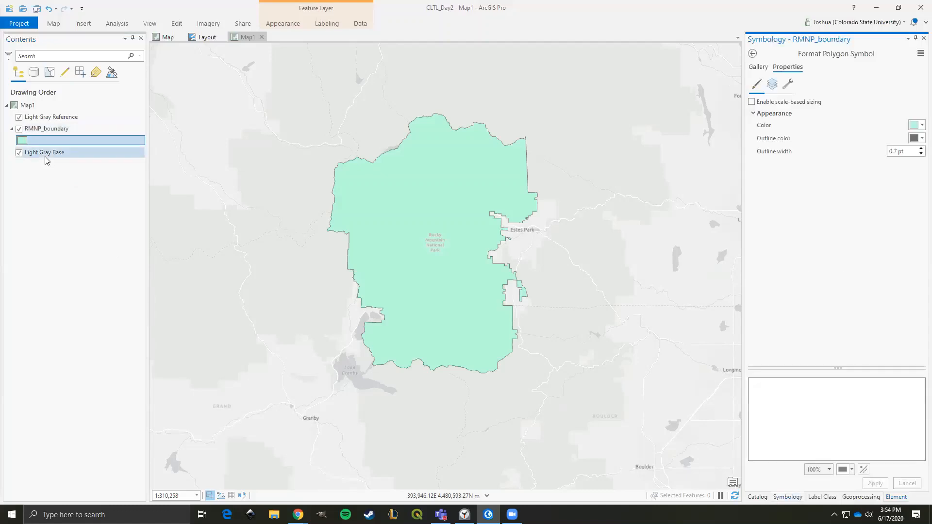
click(918, 127)
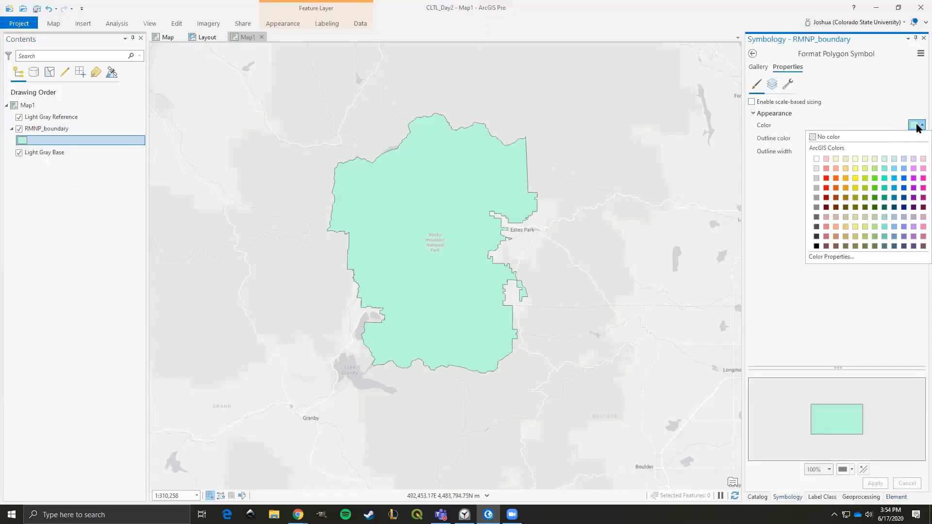
click(814, 137)
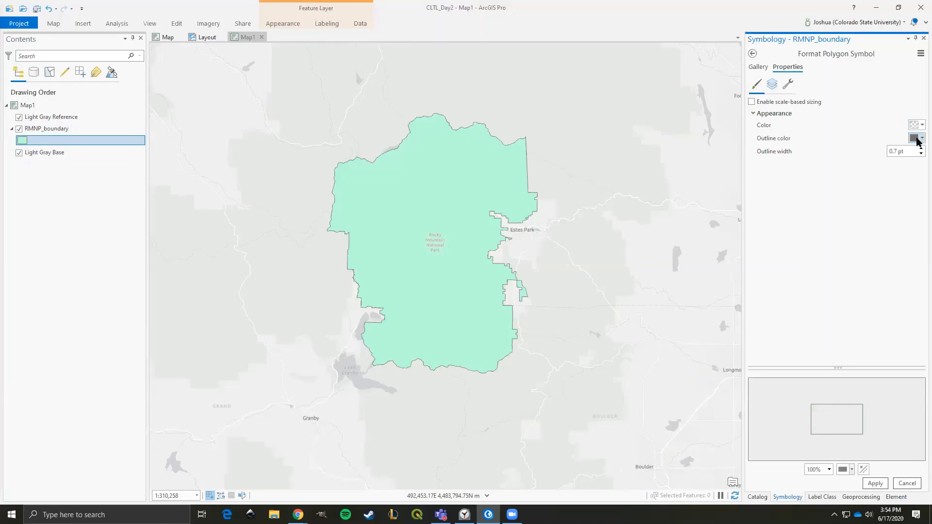
click(918, 139)
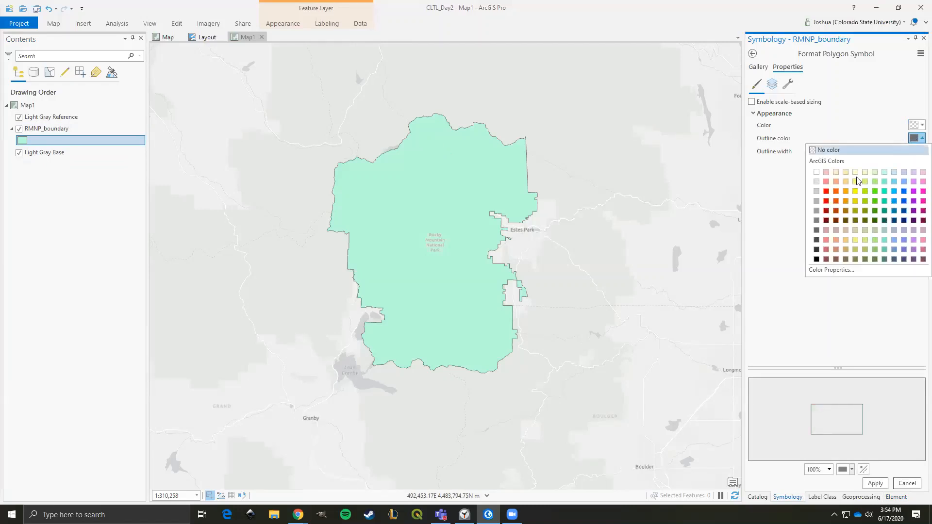
click(817, 240)
click(917, 149)
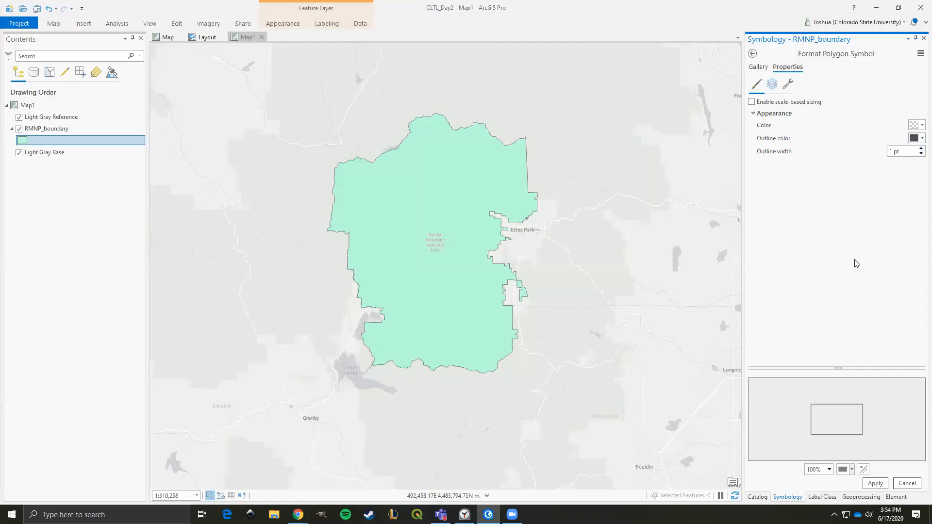
click(876, 482)
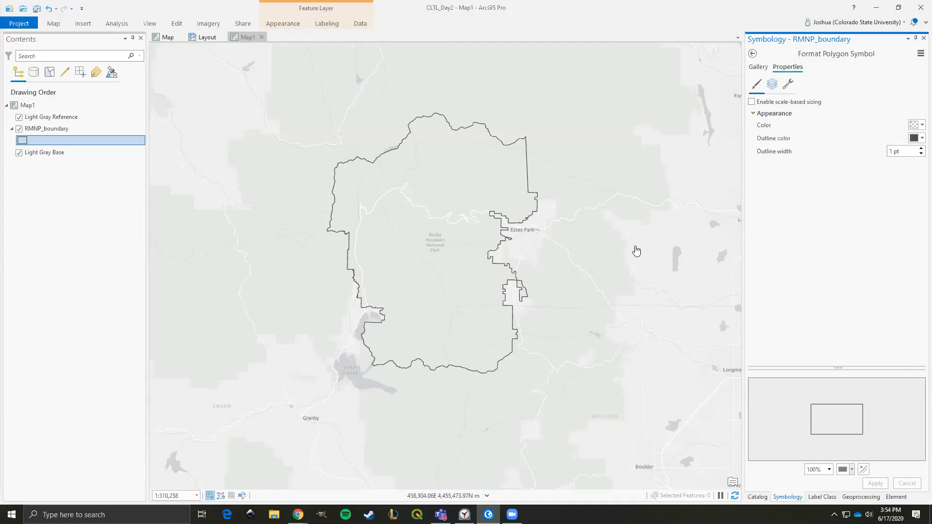
Return to the layout and delete the existing inset map frame over the main map.
click(207, 39)
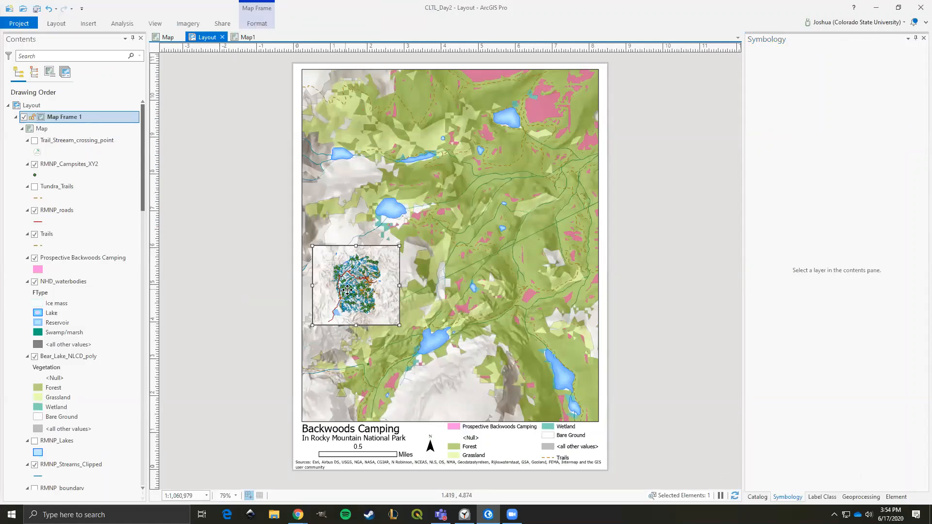
click(228, 275)
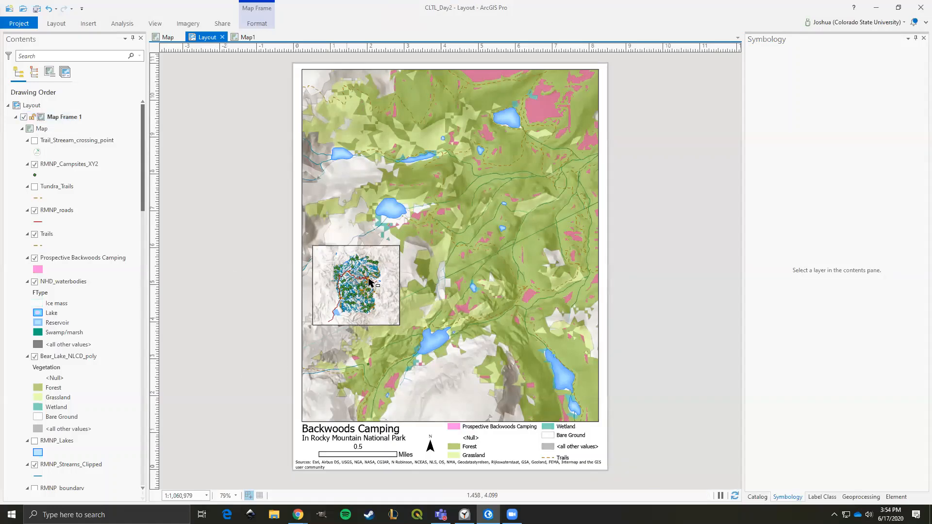
click(344, 295)
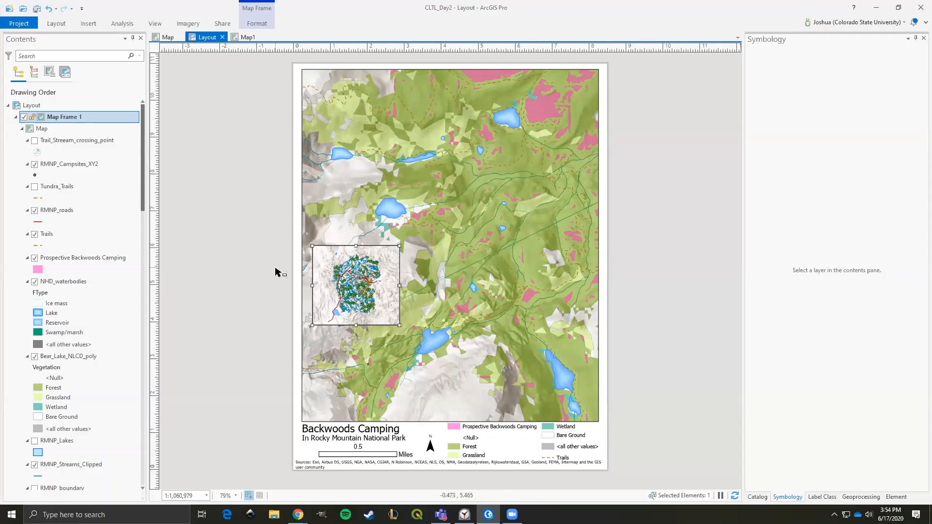
right_click(345, 284)
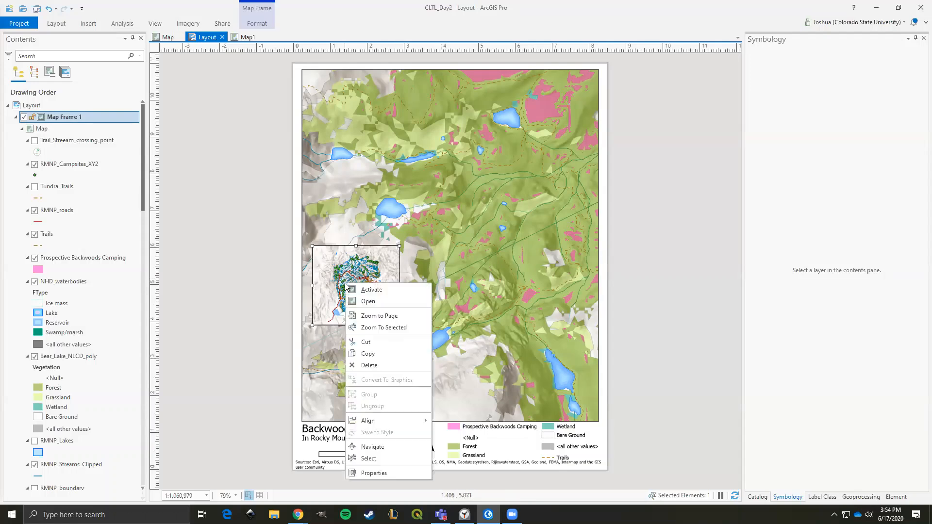
click(370, 365)
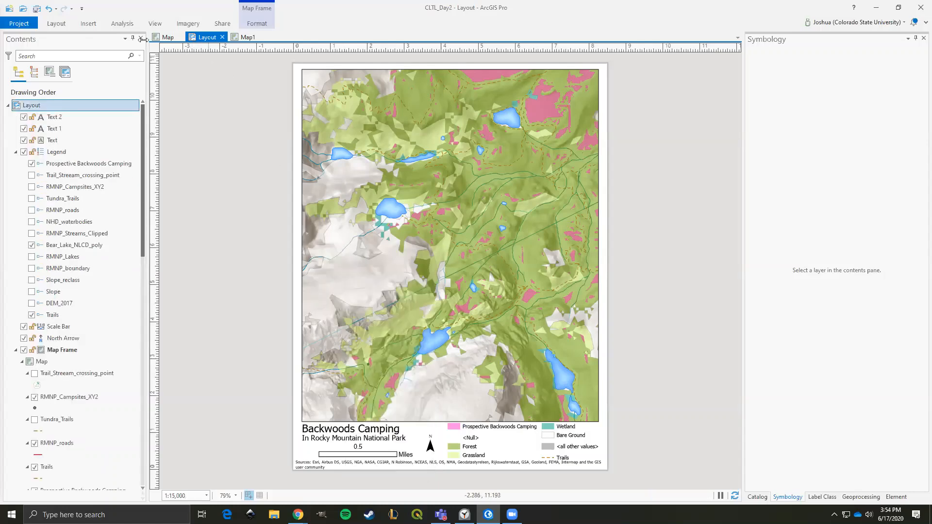
Insert a new map frame of Map1, using its 1:310,258 view, over the lower-left part of the main map, slightly taller than wide.
click(90, 24)
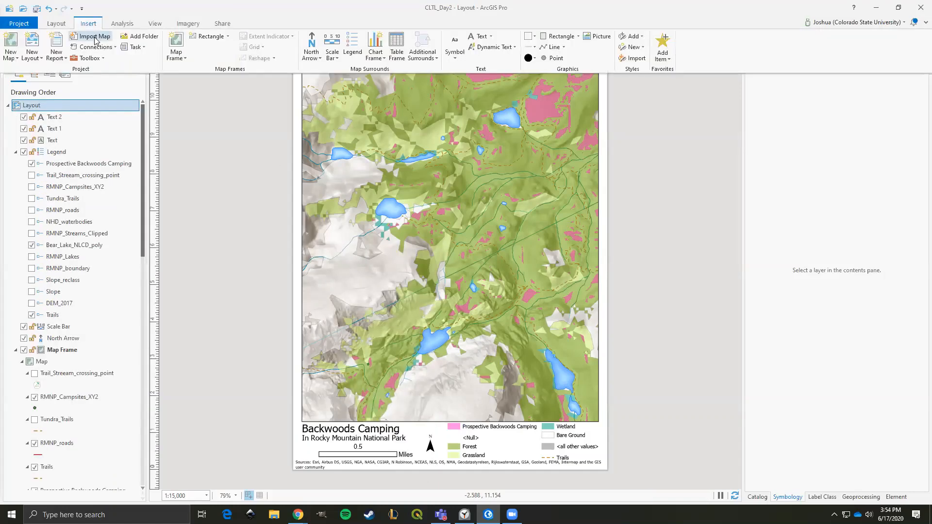
click(186, 57)
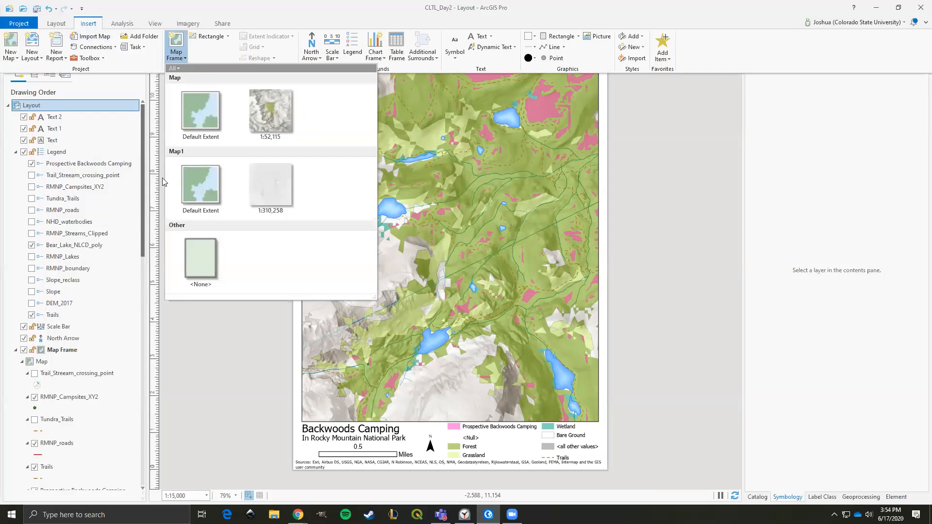
click(265, 190)
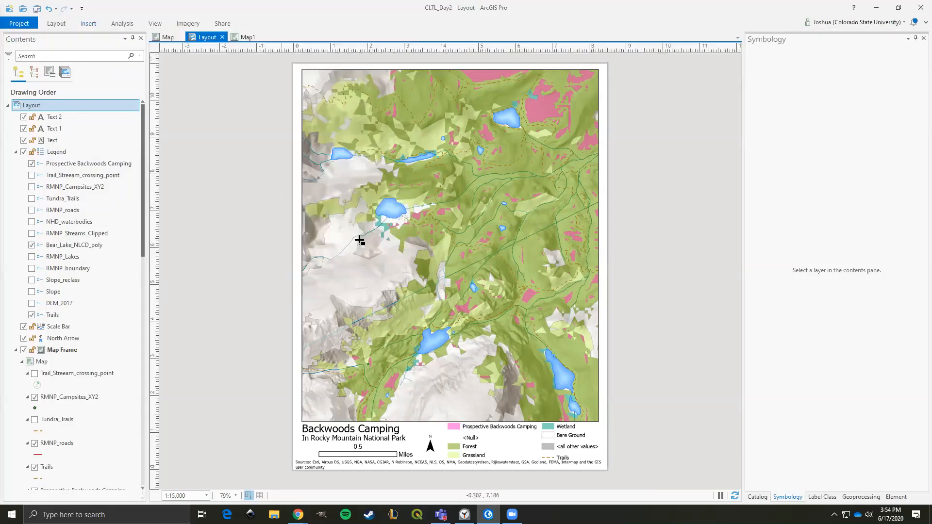
drag(311, 229, 410, 333)
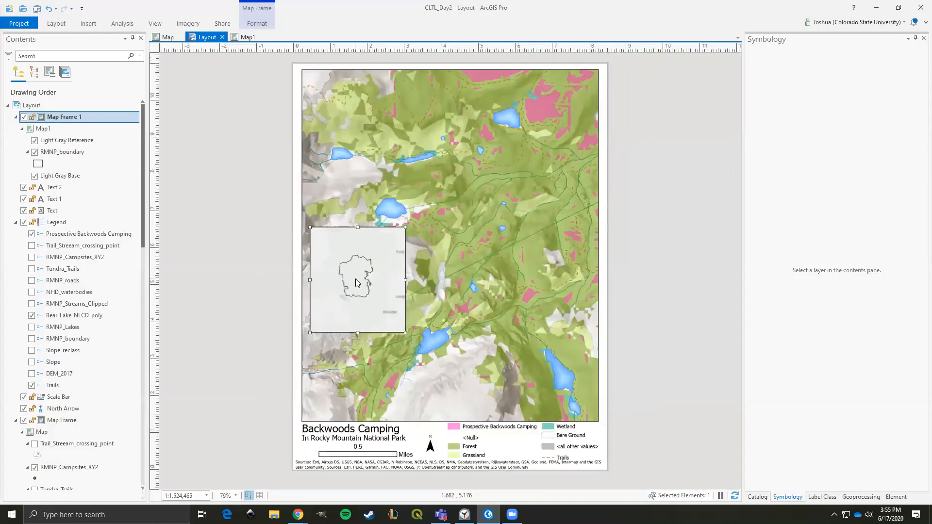
Activate the new inset frame, zoom to 1:624,421 with the park boundary centred and filling the frame, then close the activation and deselect it.
right_click(356, 283)
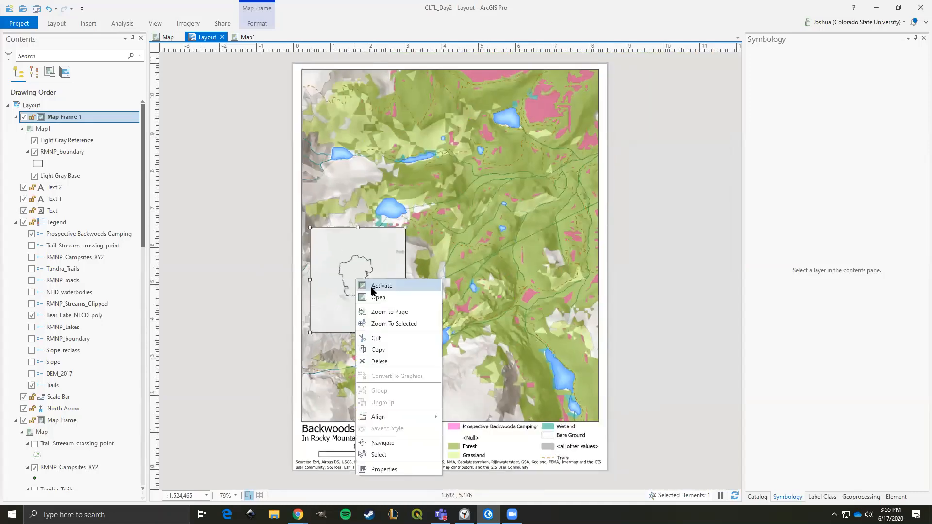
click(381, 286)
scroll(359, 286, up, 2)
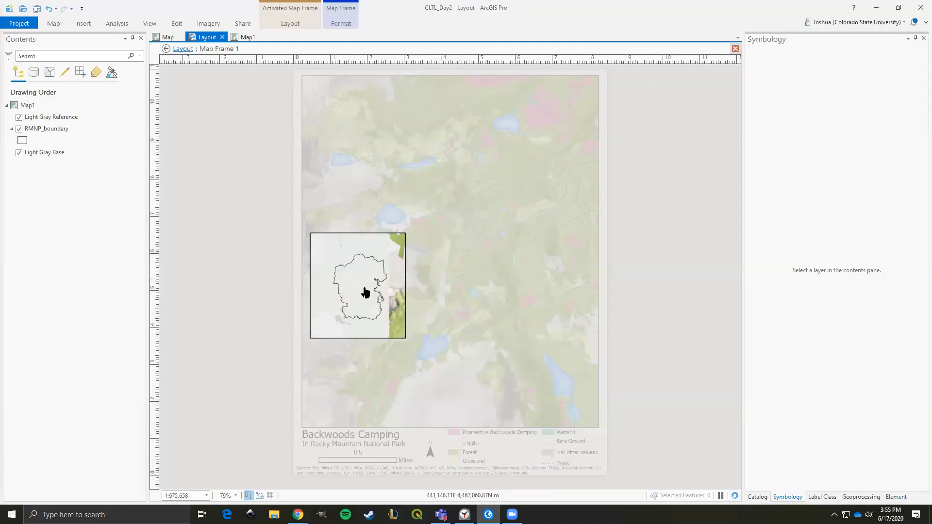
scroll(353, 286, up, 1)
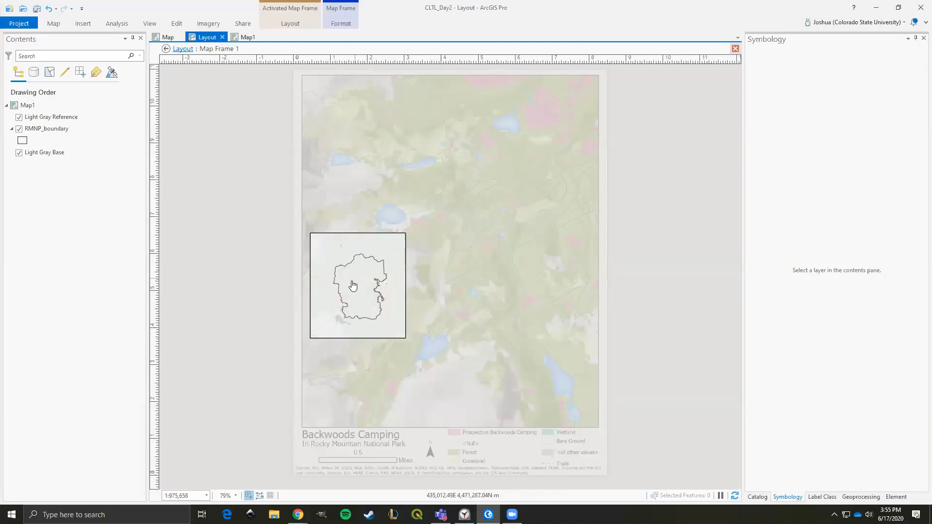
drag(353, 285, 345, 276)
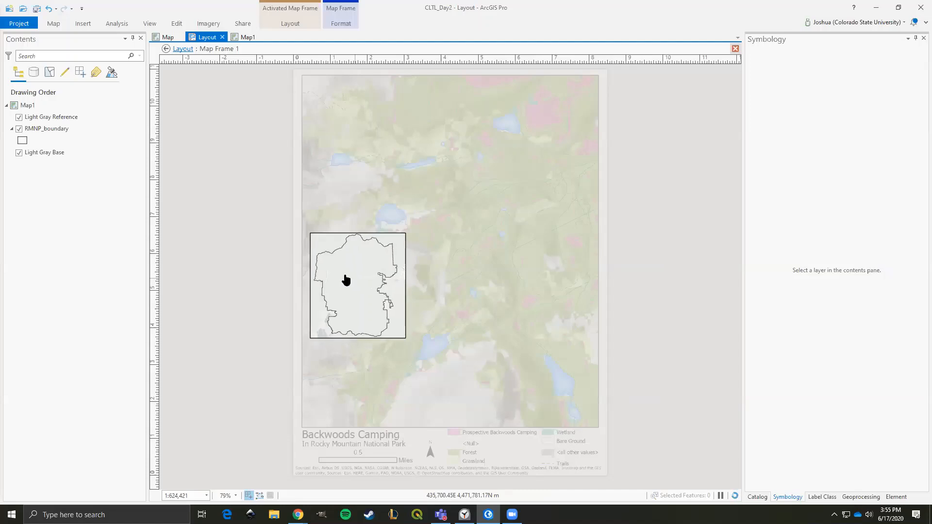
click(736, 49)
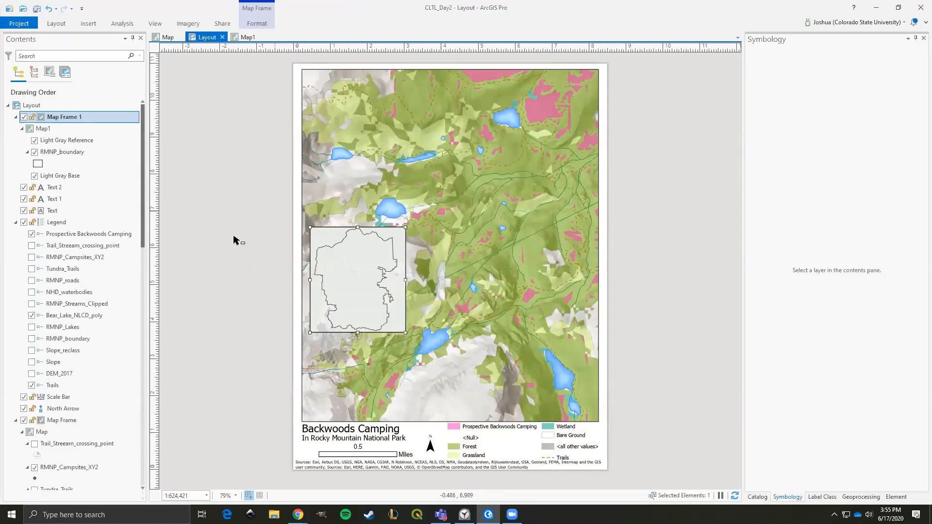
click(260, 262)
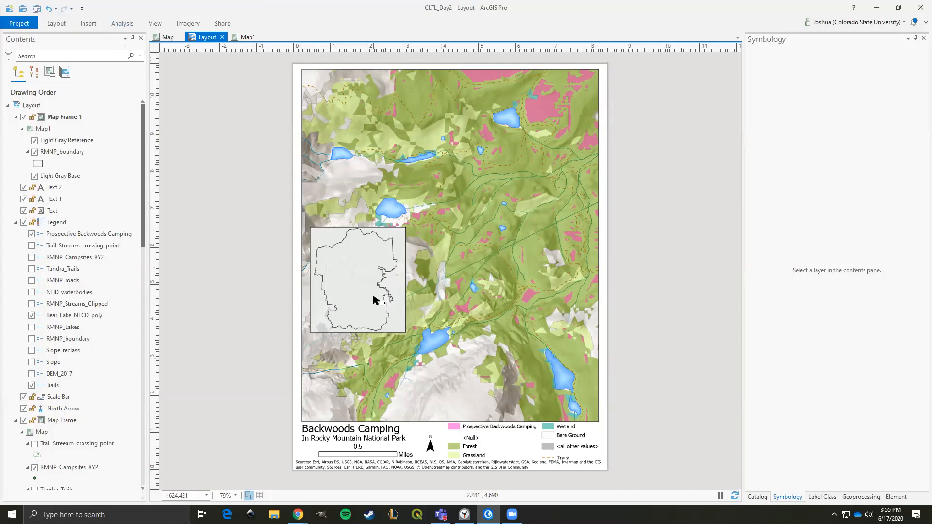
Add an extent indicator of the main Map Frame to the park-boundary inset frame and deselect the frame.
click(348, 255)
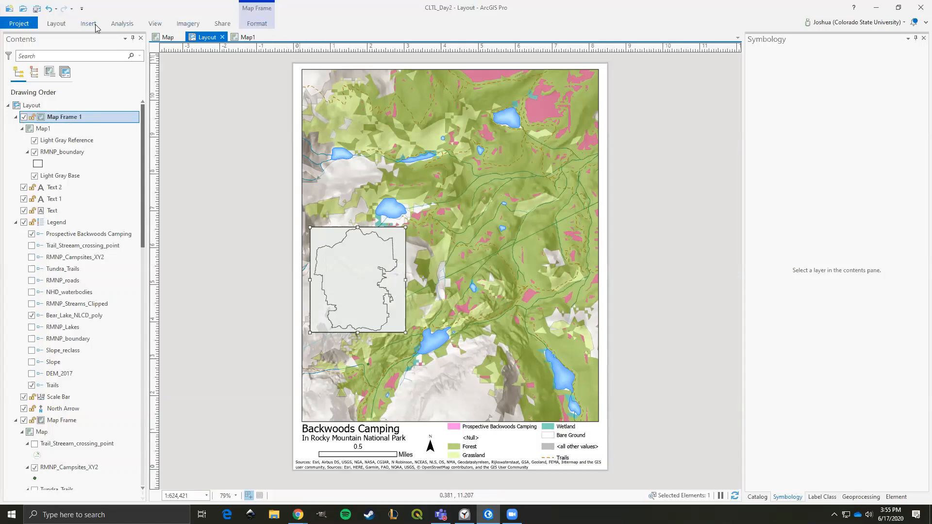
click(92, 23)
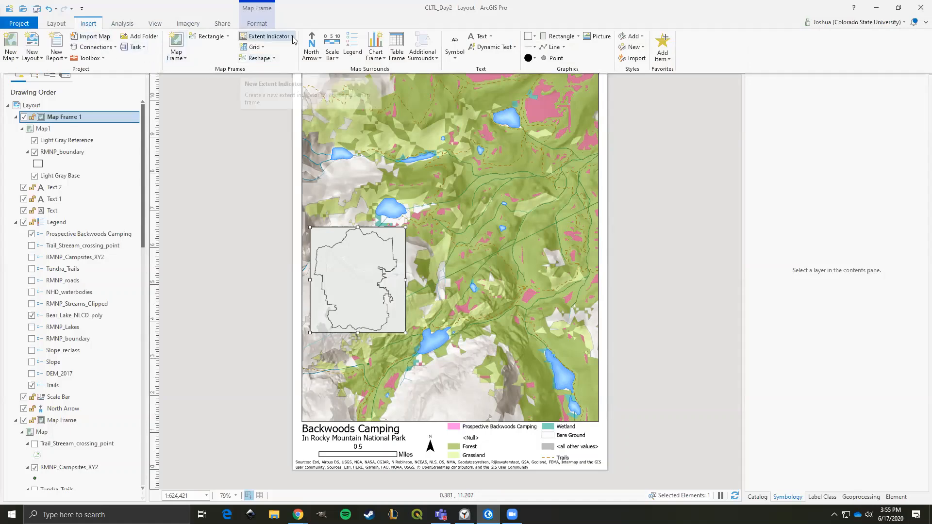
click(254, 39)
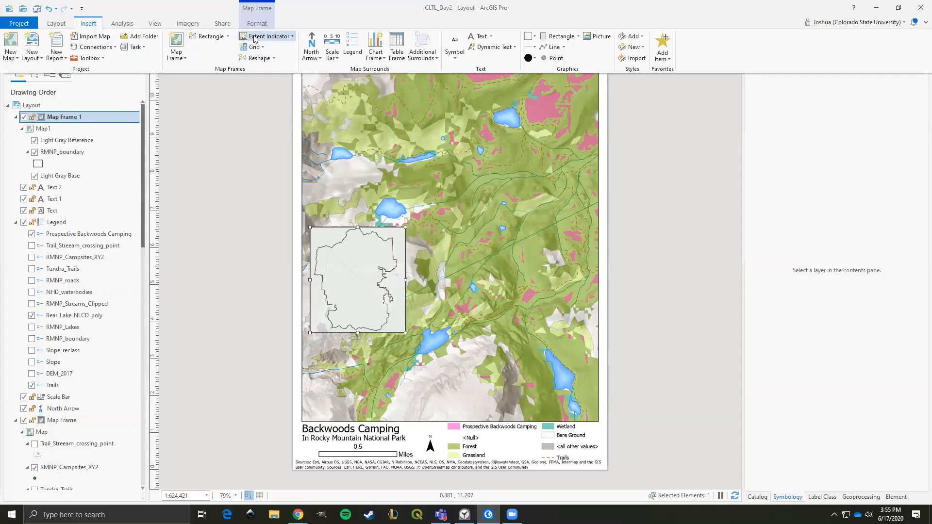
click(292, 37)
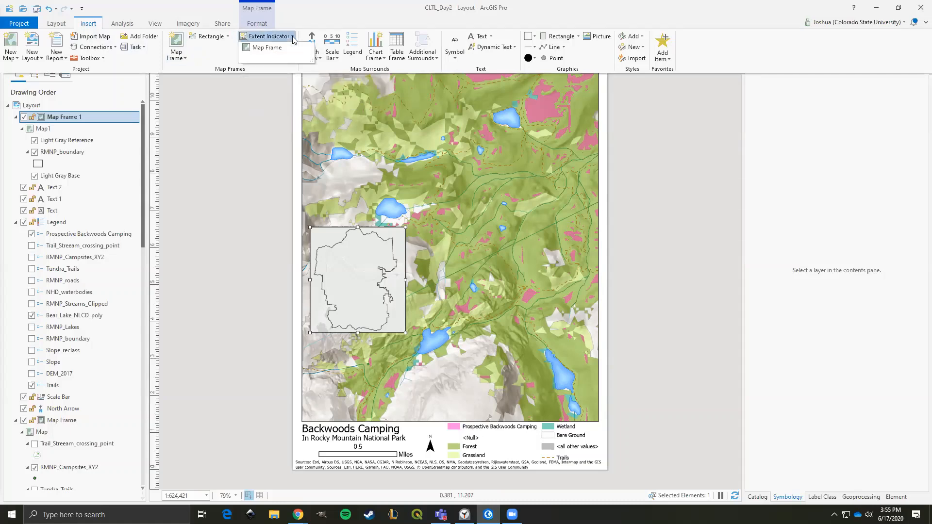
click(252, 49)
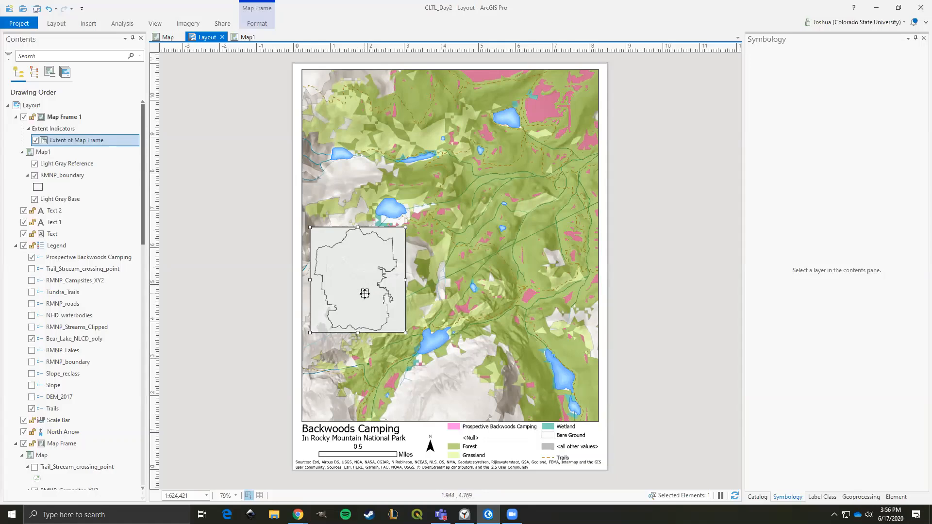
click(246, 178)
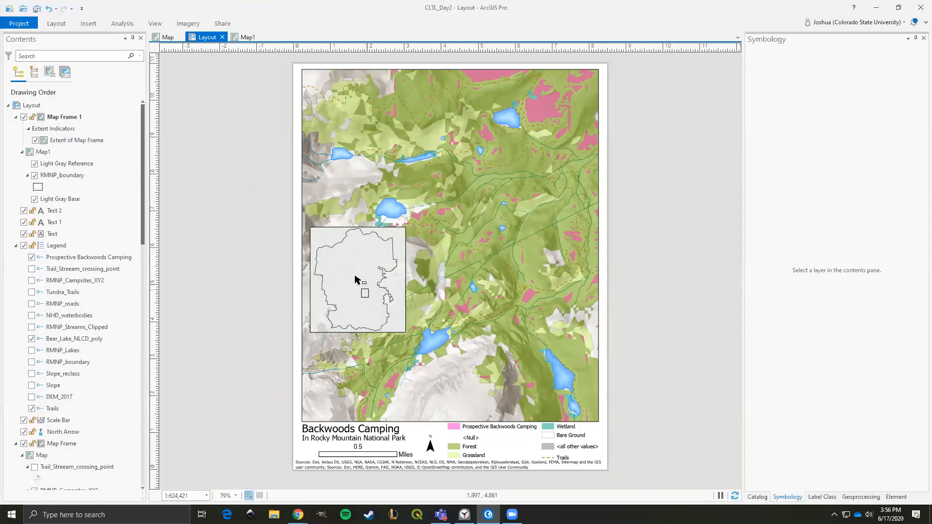
Open the properties of the inset's Extent of Map Frame indicator, set its outline color to red and apply the change.
click(61, 117)
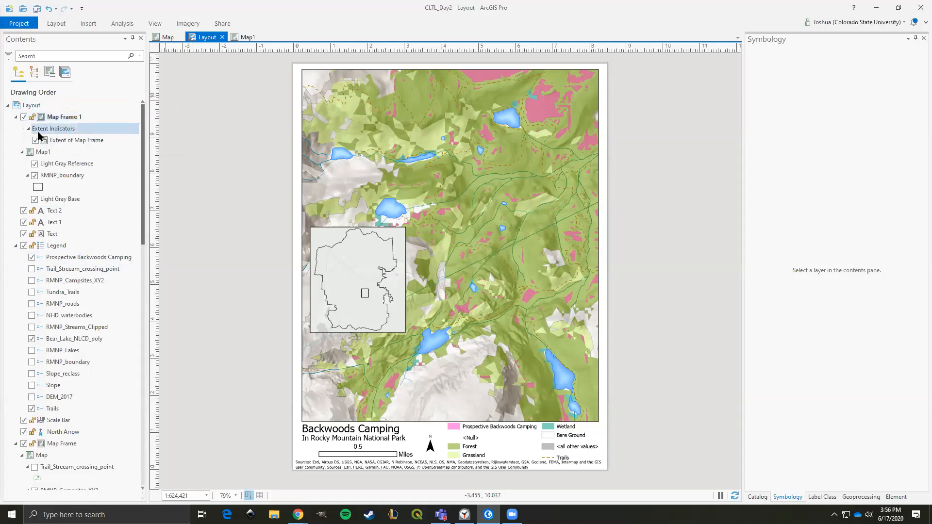
click(74, 141)
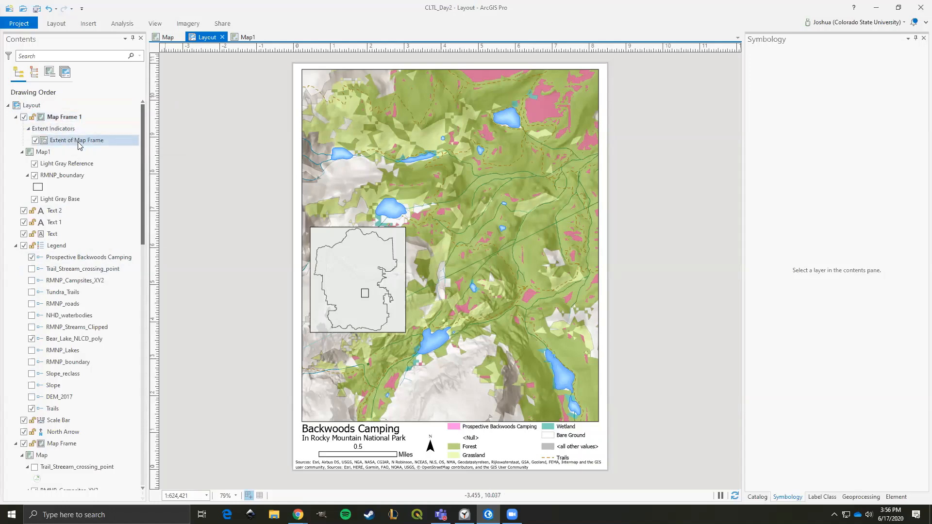
click(82, 143)
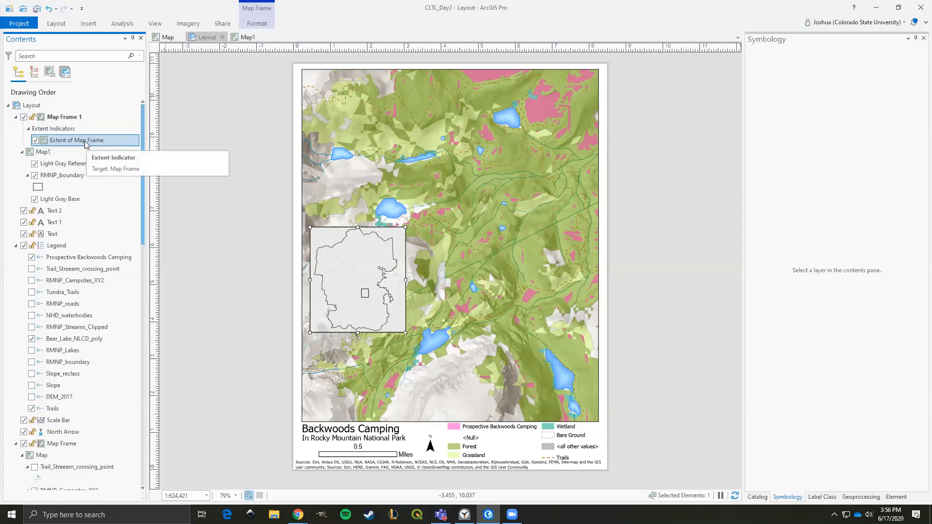
right_click(81, 142)
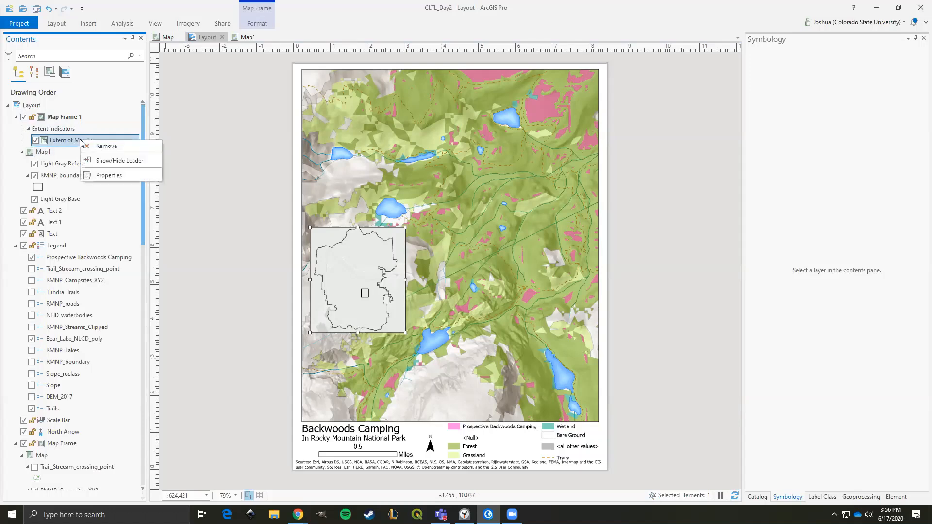
click(109, 176)
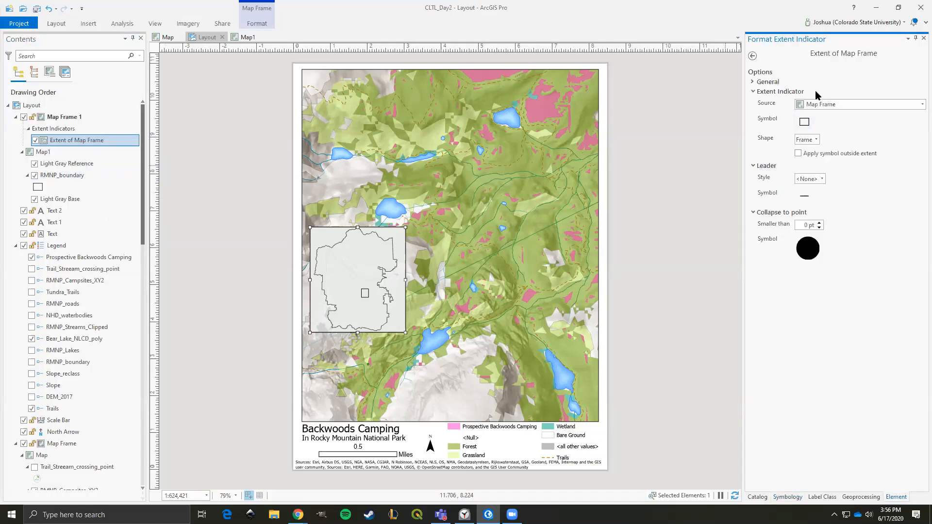
click(805, 123)
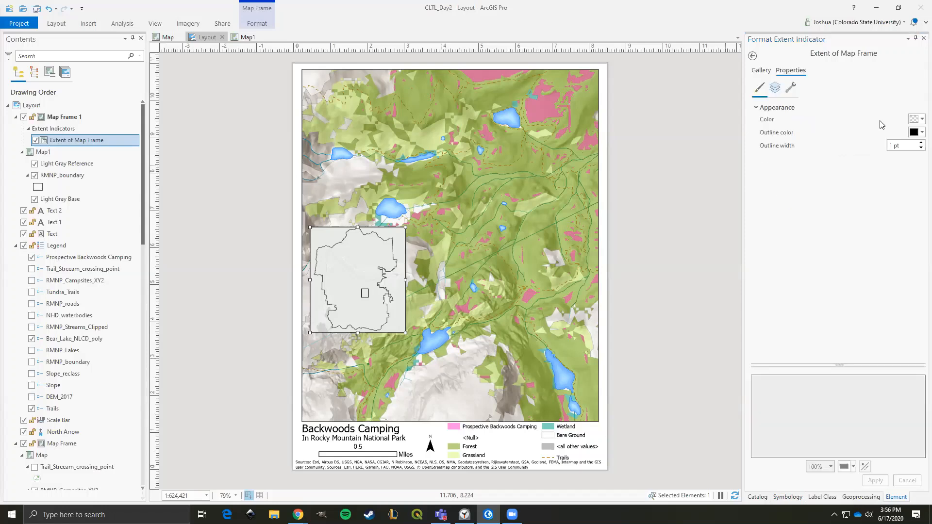
click(917, 132)
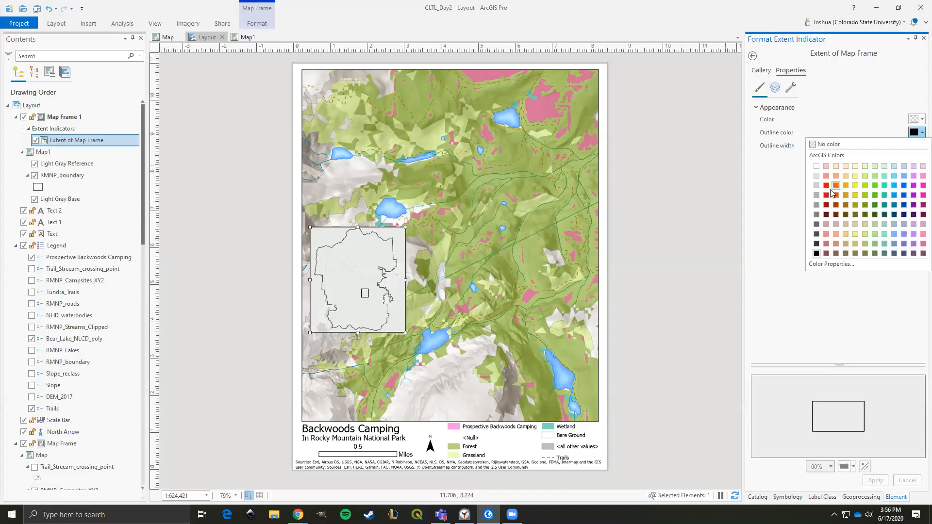
click(826, 185)
click(875, 481)
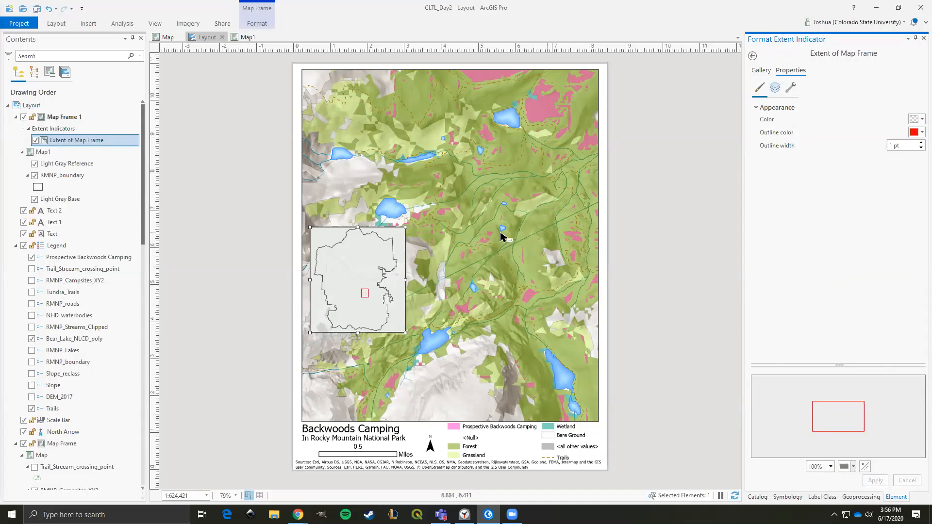
Move the inset frame slightly down and closer to the main map's left edge, narrow it a little from the right, and deselect it.
drag(343, 280, 336, 275)
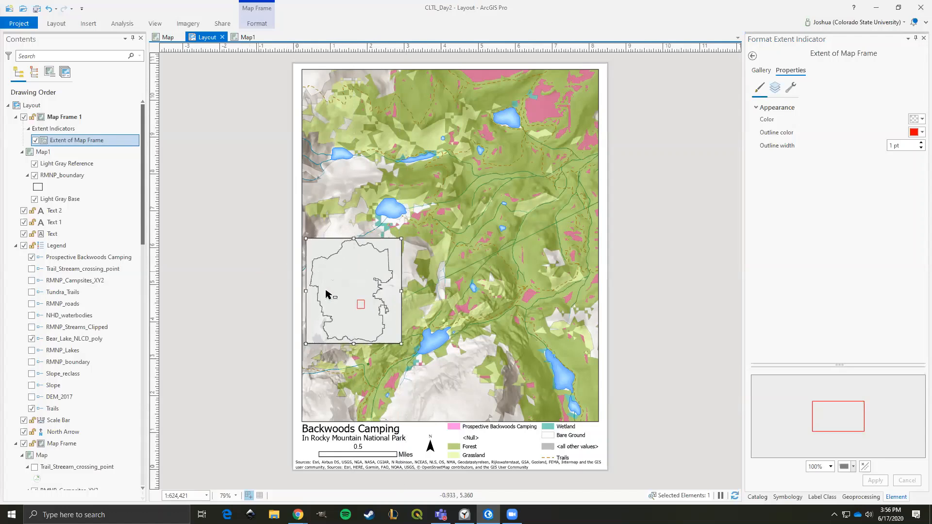
drag(401, 291, 399, 290)
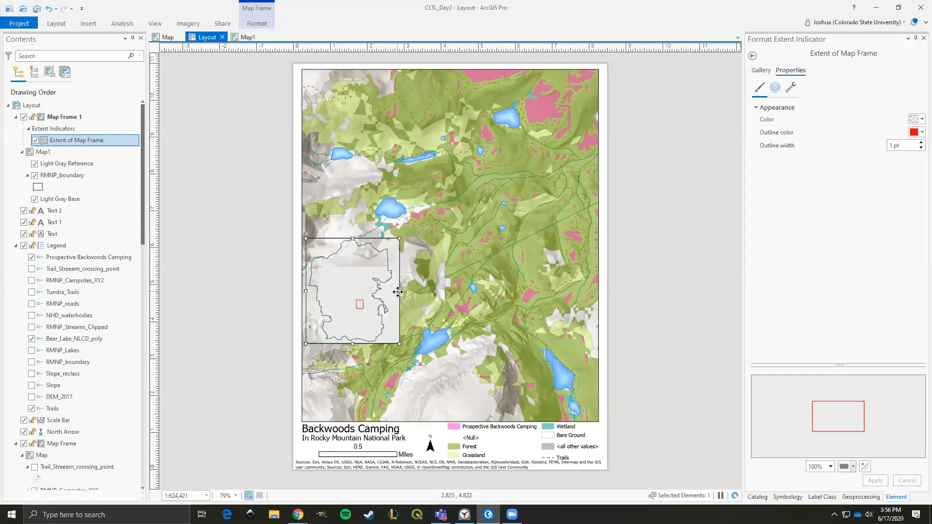
click(247, 281)
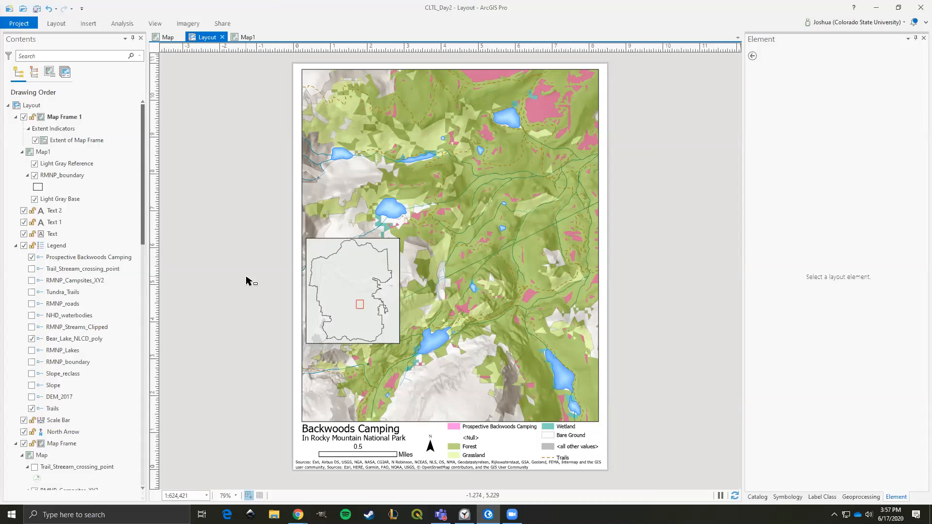
Inspect the dynamic text settings of the service layer credits below the map, leaving the text deselected.
click(410, 464)
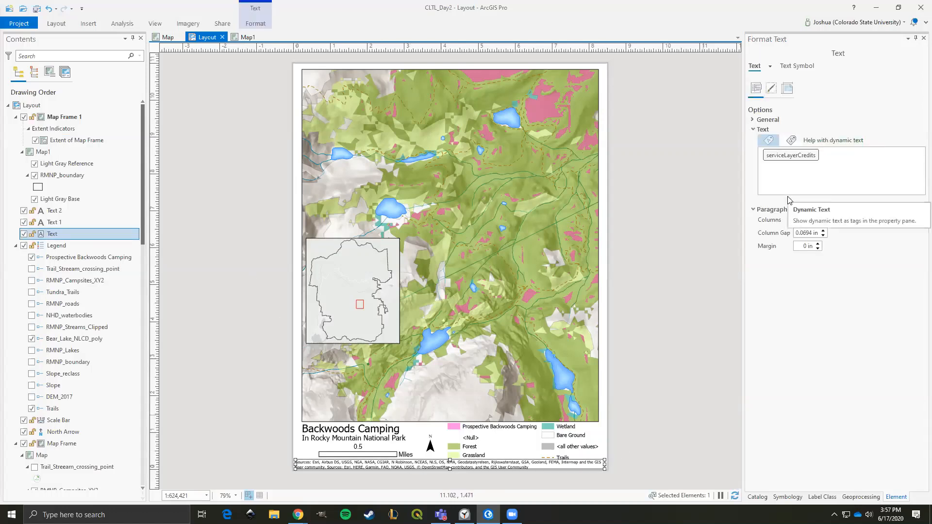
click(252, 320)
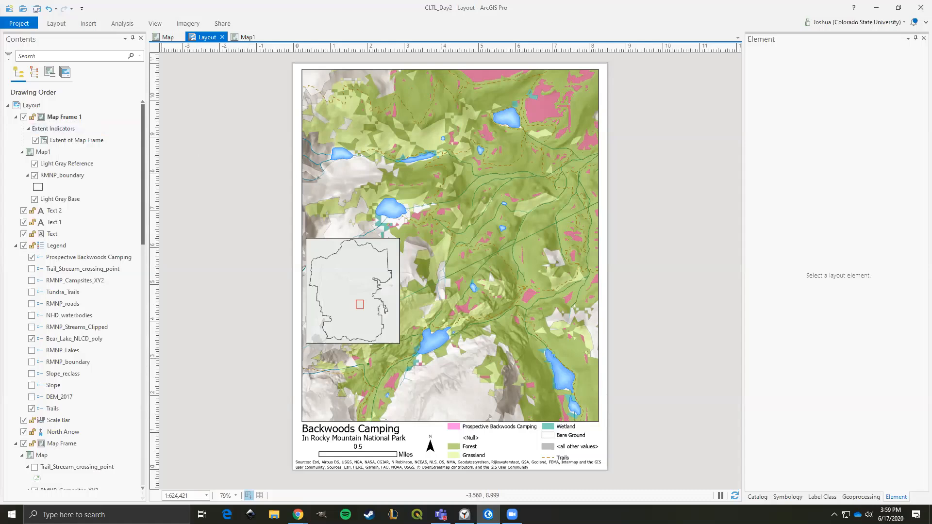
Switch to the workshop presentation in Google Slides and show slide 31, "Your HOMEWORK!".
key(alt+Tab)
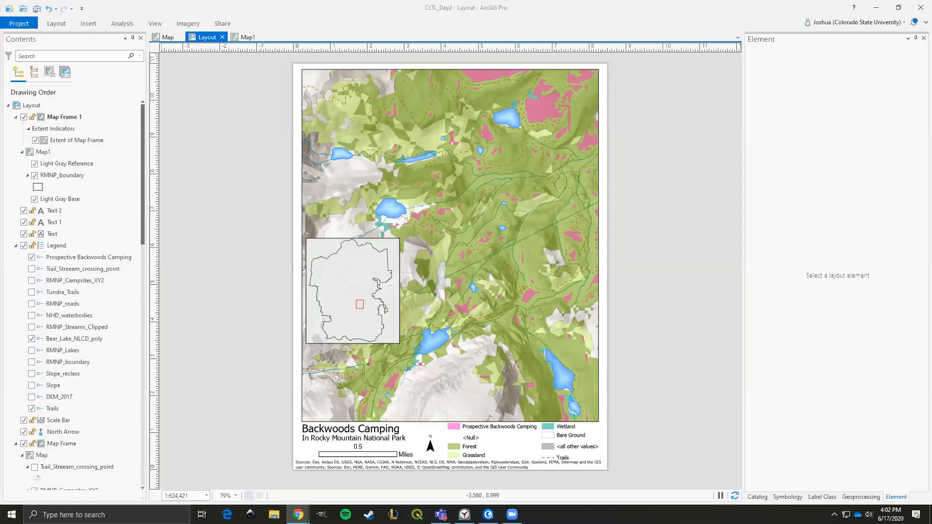
key(alt+Tab)
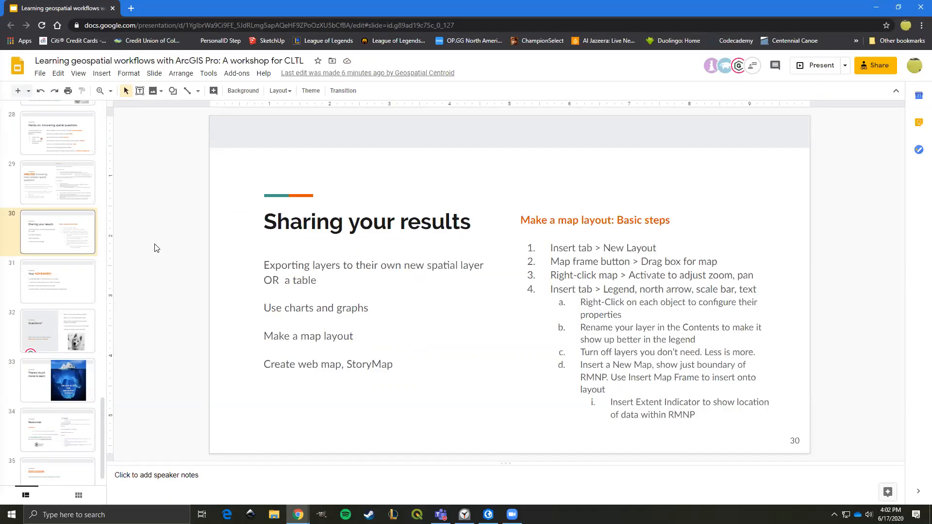
click(61, 280)
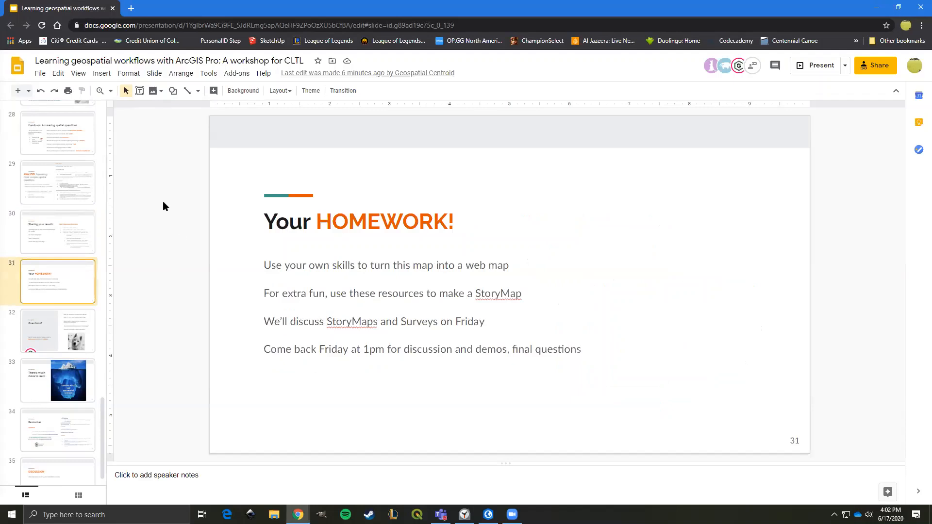